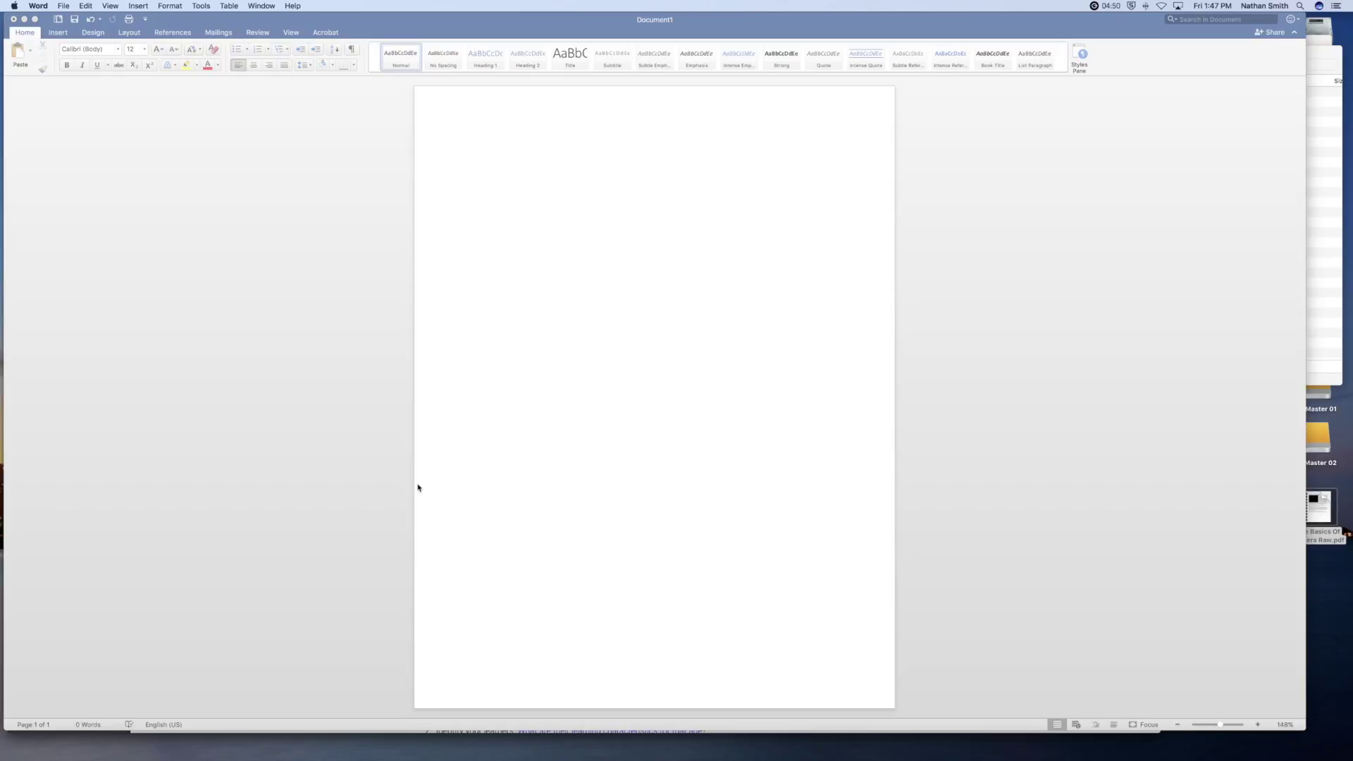
- Switch from Word to Safari to show the Lesson 2 course page
key("super+Tab")
key("super+Tab")
key("super+Tab")
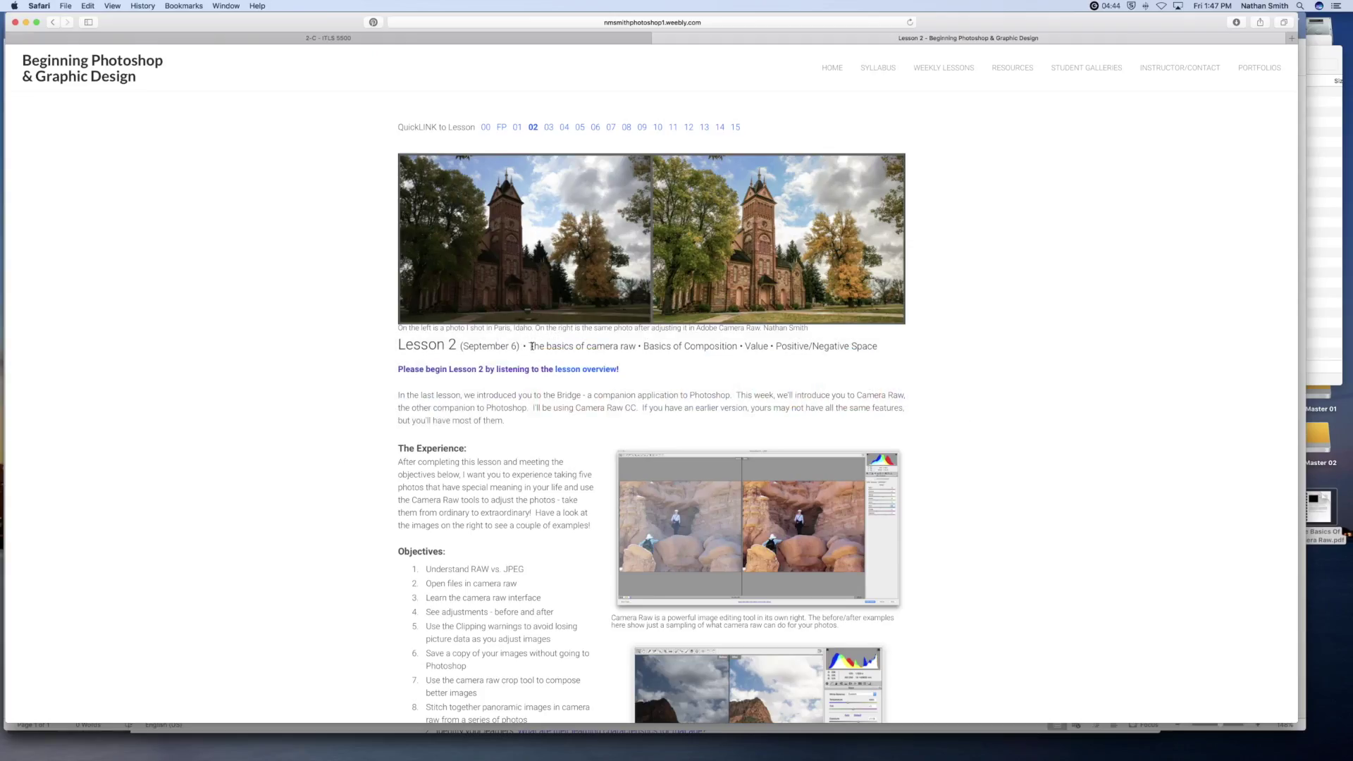
- Copy the lesson heading 'The basics of camera raw' and return to the blank Word document
left_click_drag(532, 346, 625, 344)
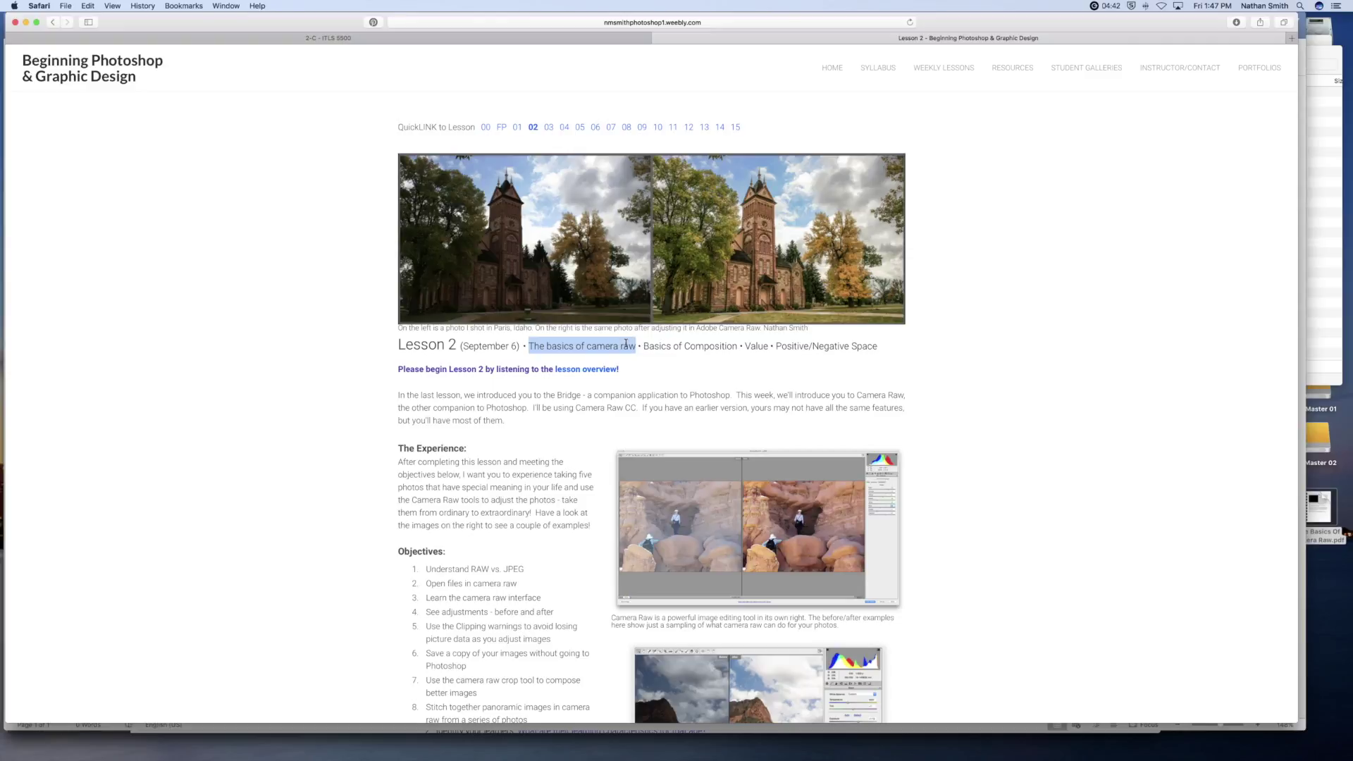
key("super+c")
key("super+Tab")
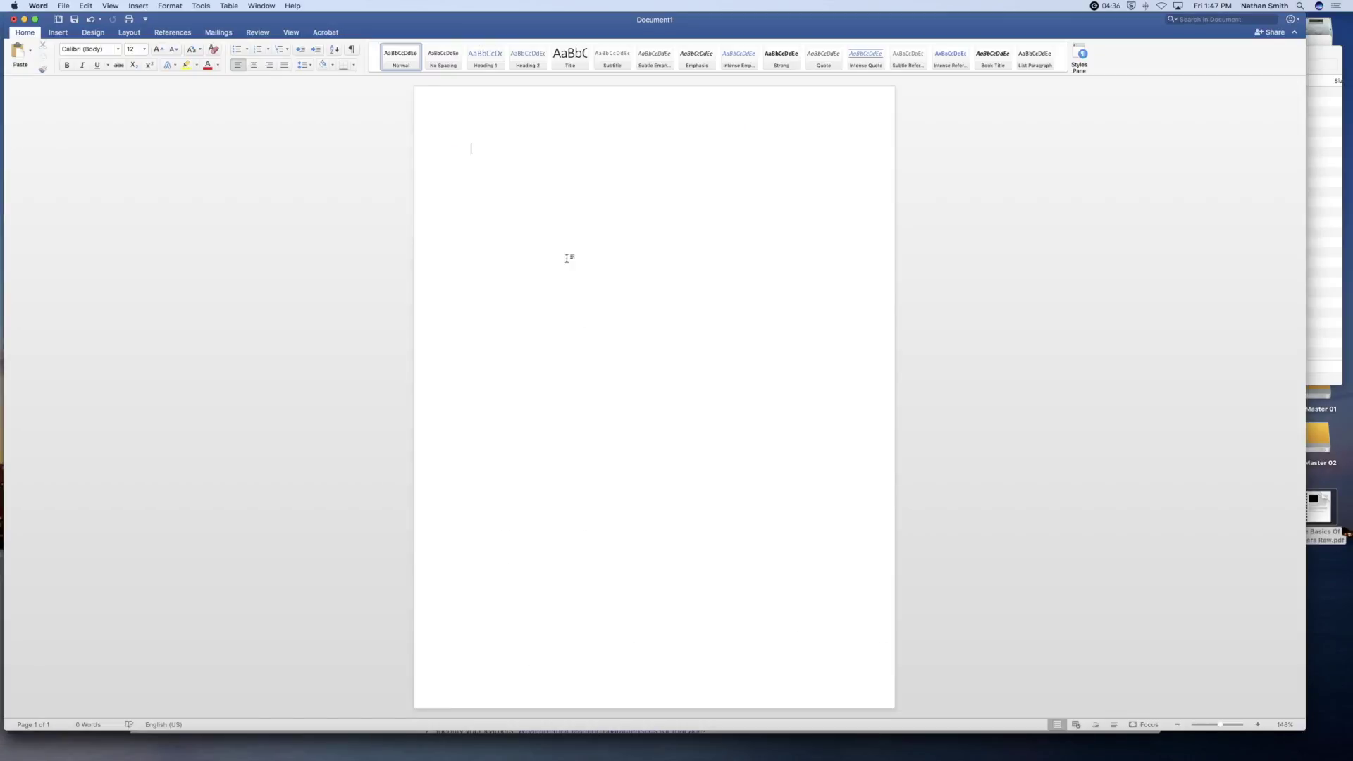
- Paste the heading, apply the Title style and change it to Title Case
key("super+v")
left_click_drag(596, 150, 462, 144)
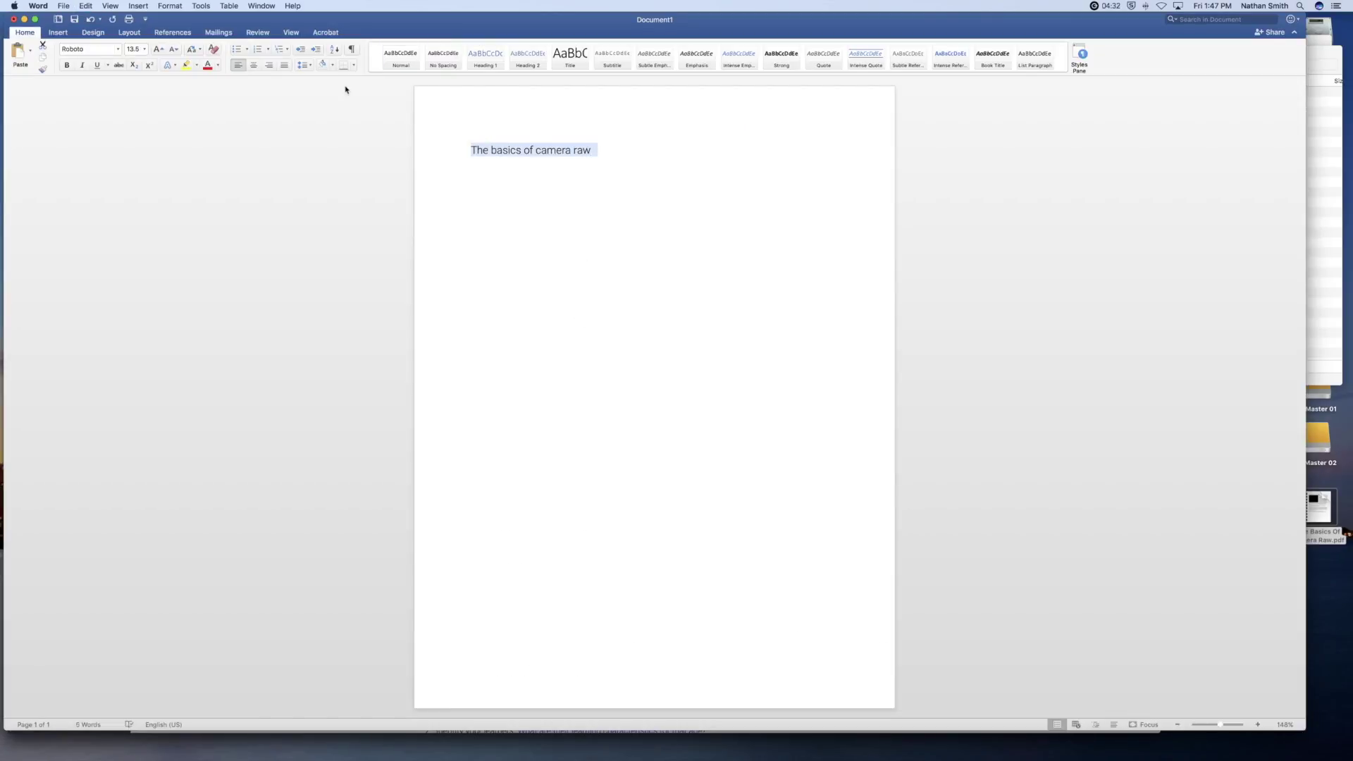
left_click(567, 59)
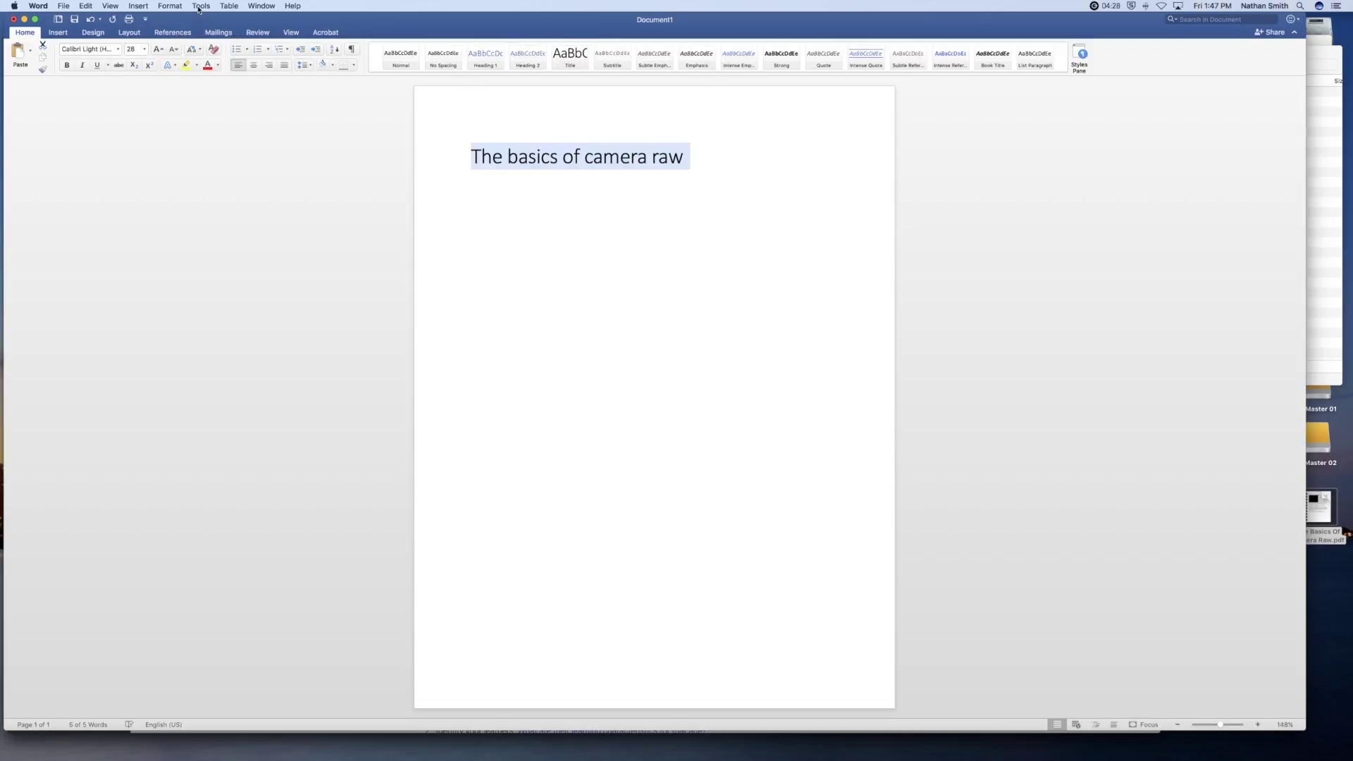
left_click(170, 6)
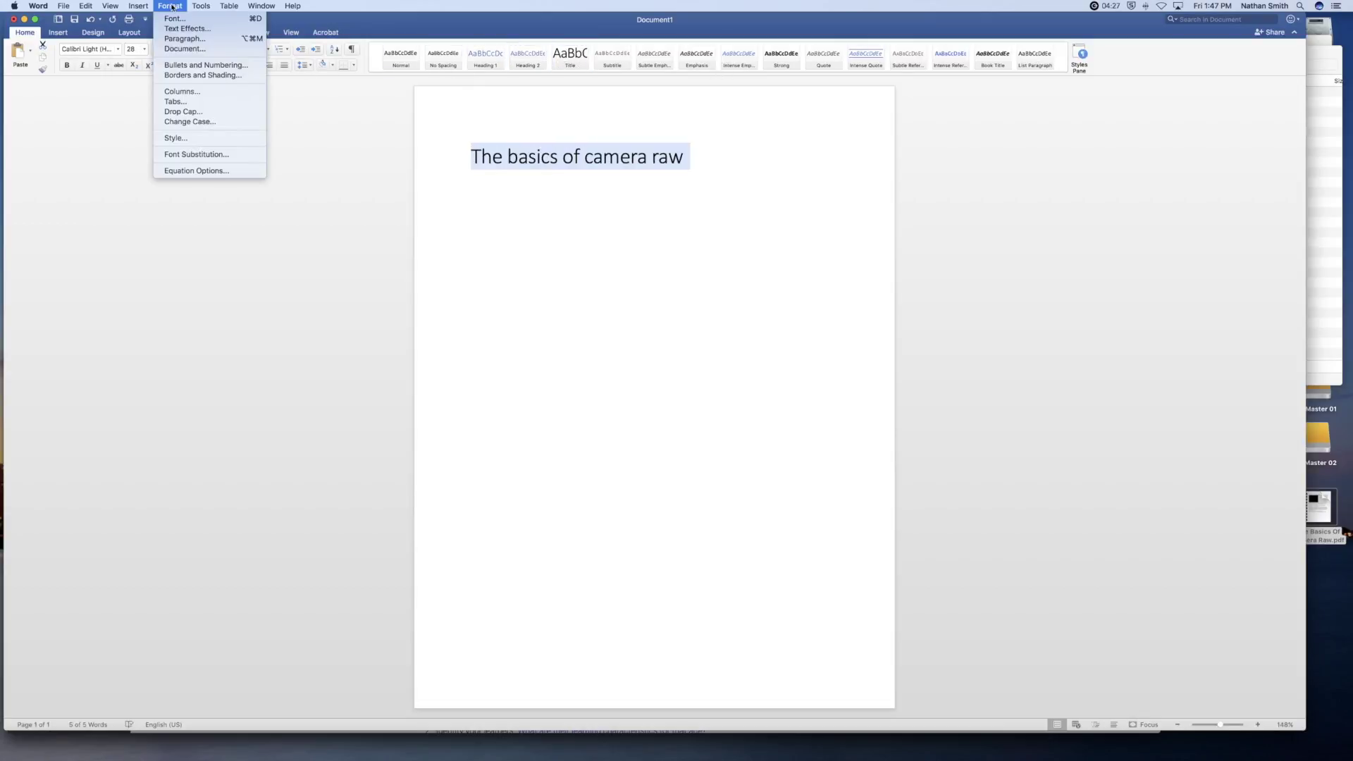
left_click(180, 121)
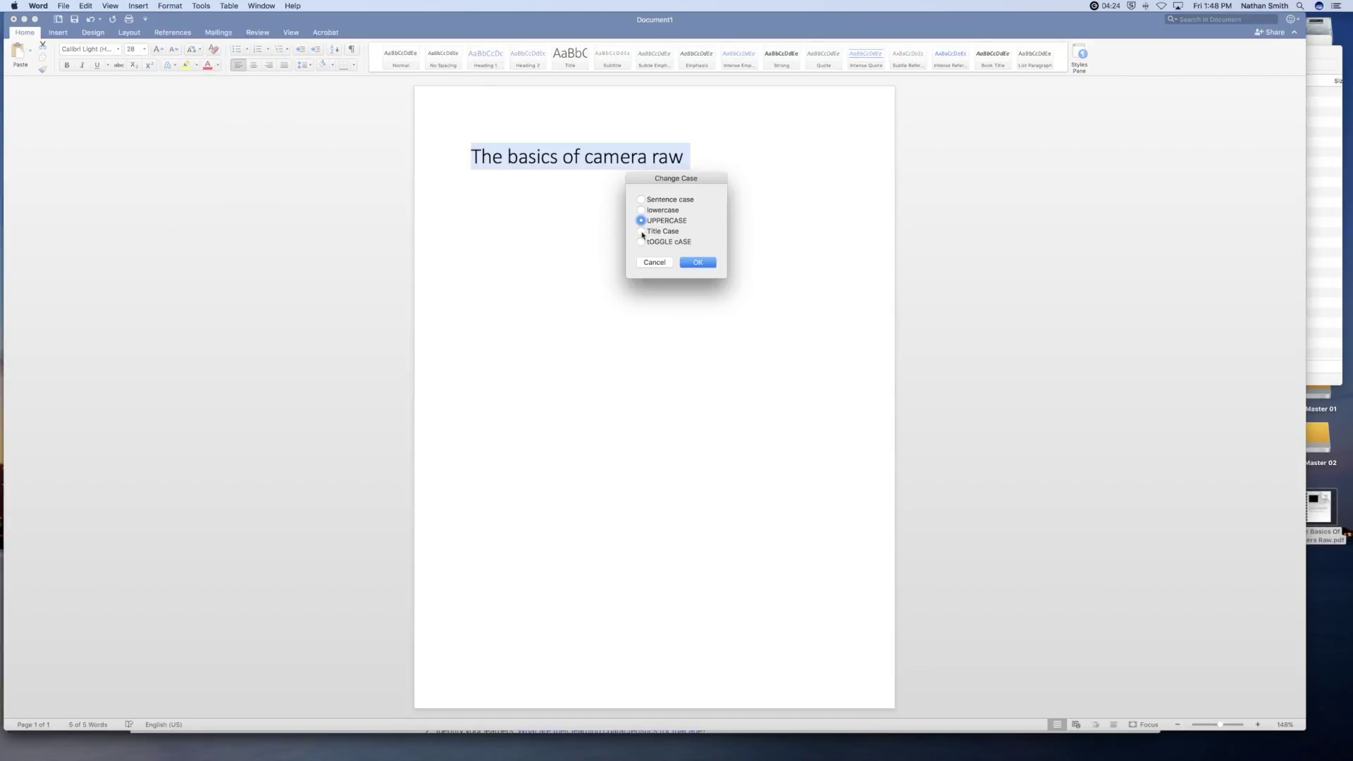
left_click(641, 231)
left_click(697, 262)
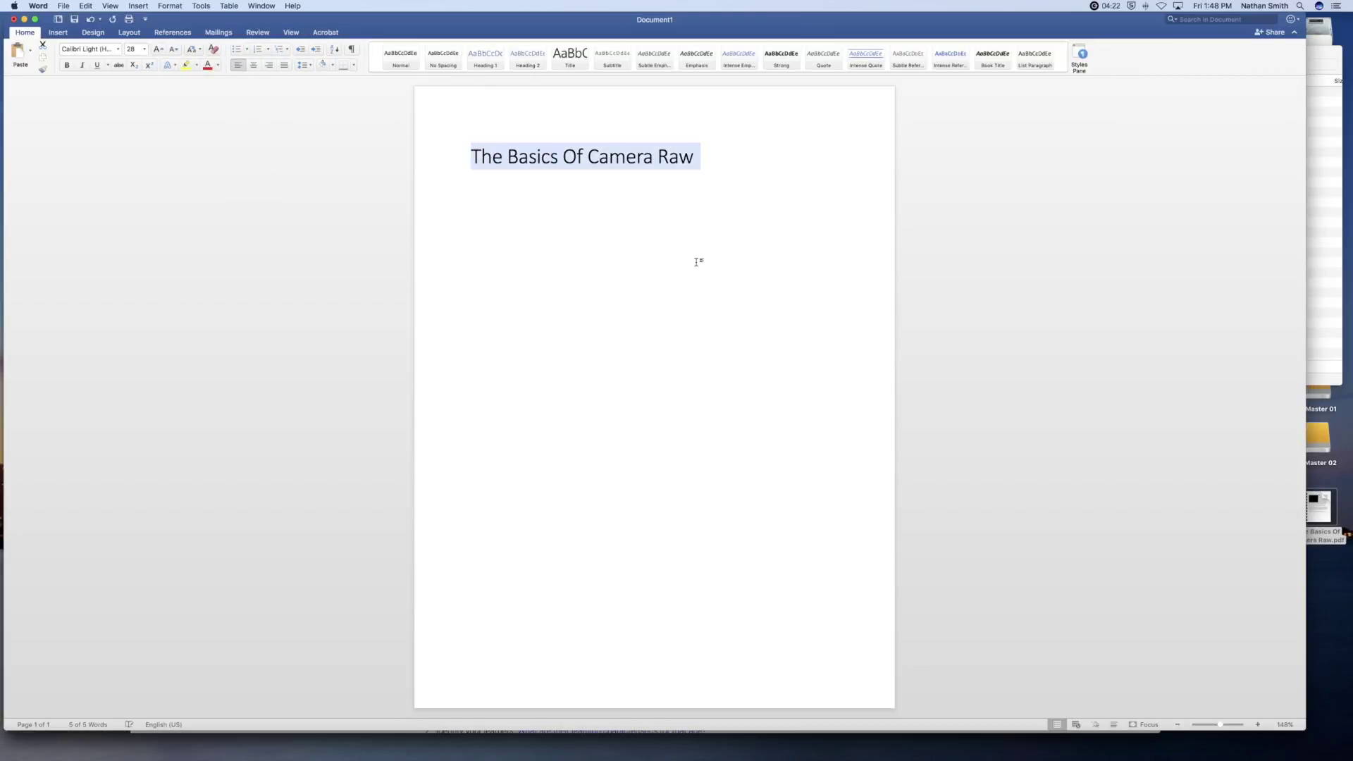
- Add the author byline on a new line below the heading, followed by a blank paragraph
left_click(704, 168)
key("Return")
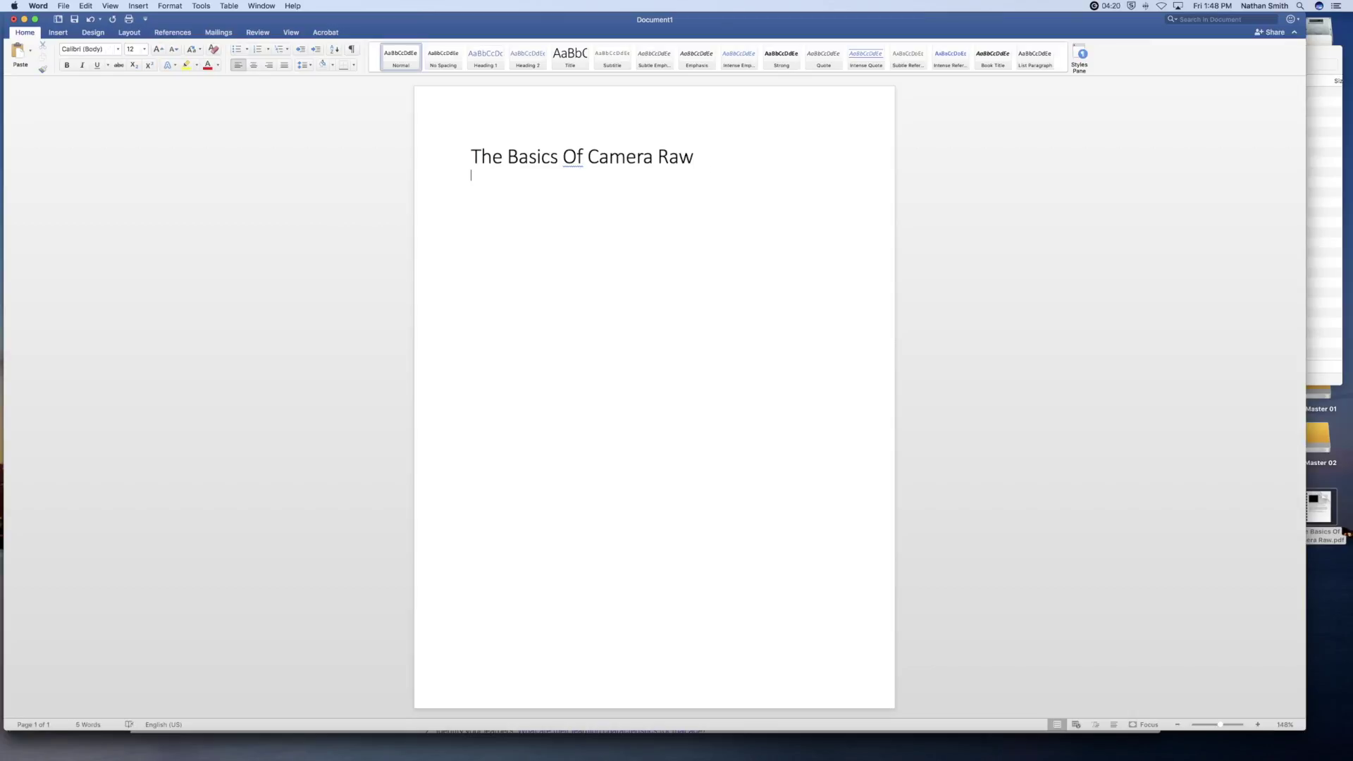
type("By Nathan Smith")
key("Return")
key("super+Tab")
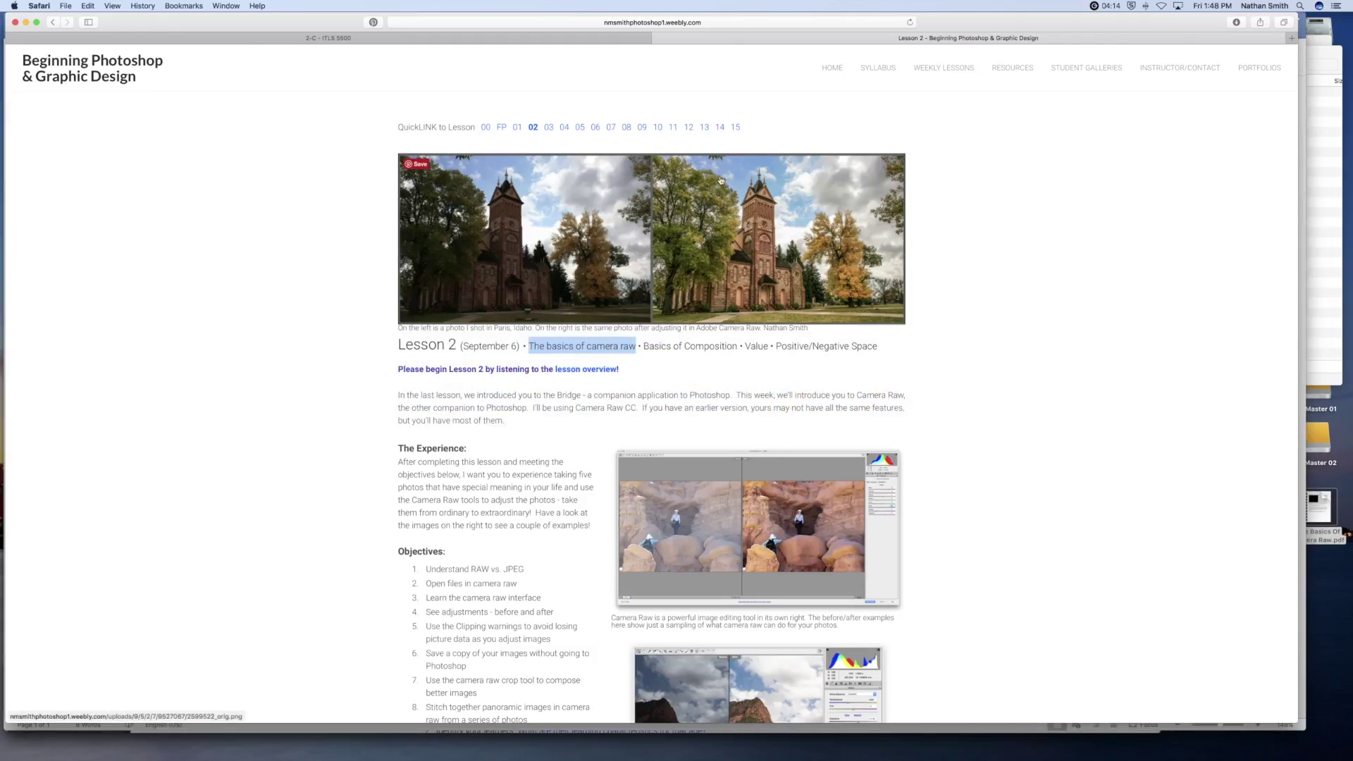
- Select the Raw vs. JPEG article text from 'Most cameras' through 'Watch the Video'
scroll(662, 325, "down", 10)
scroll(662, 325, "down", 4)
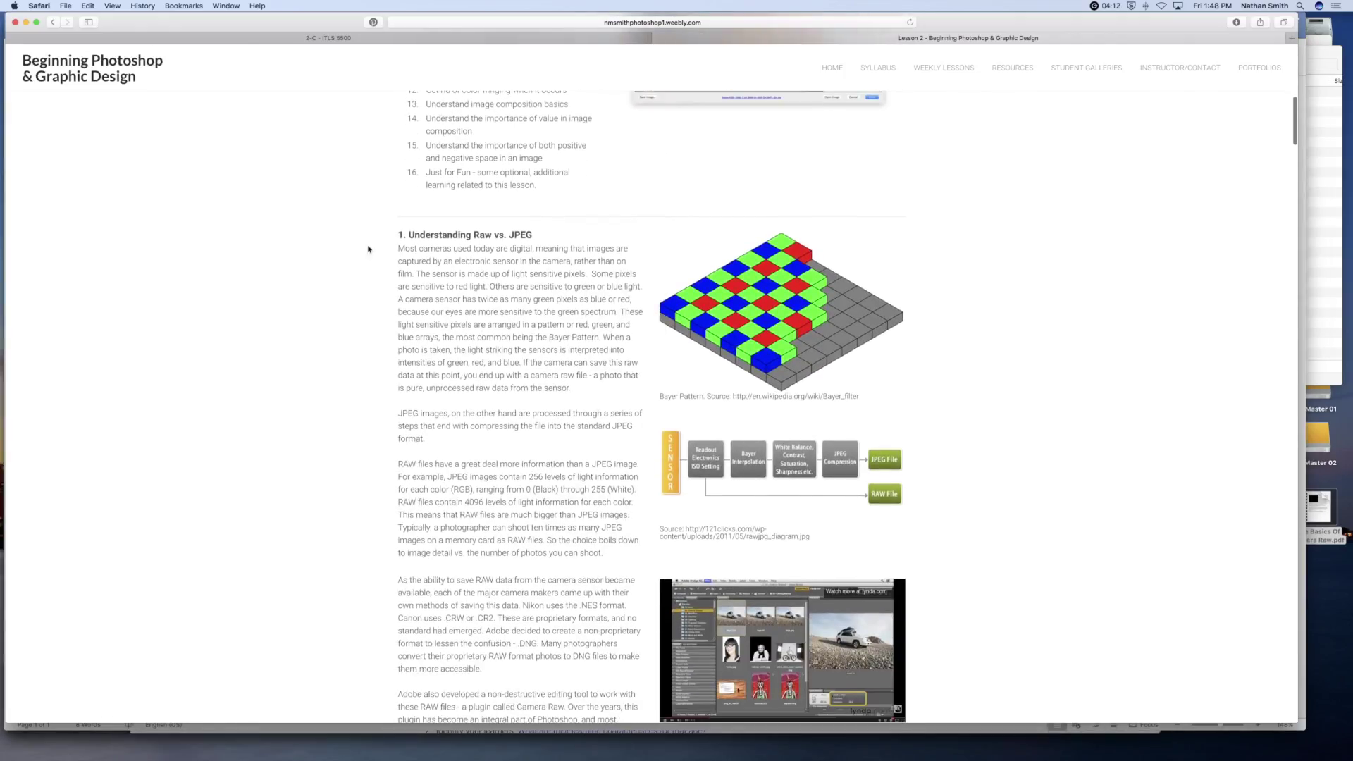
left_click_drag(399, 247, 610, 572)
- Paste the Raw vs. JPEG article below the byline with Paste Special as Unformatted Text
key("super+Tab")
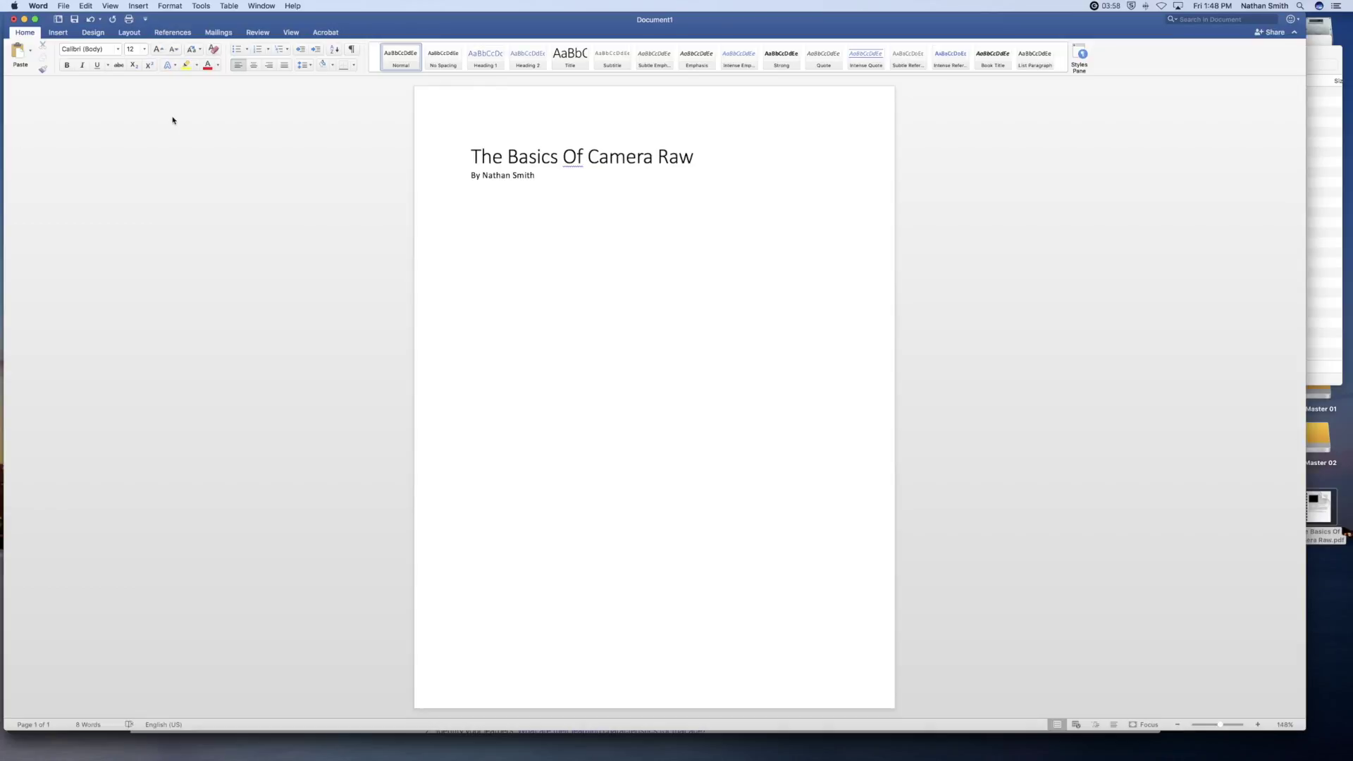
left_click(89, 5)
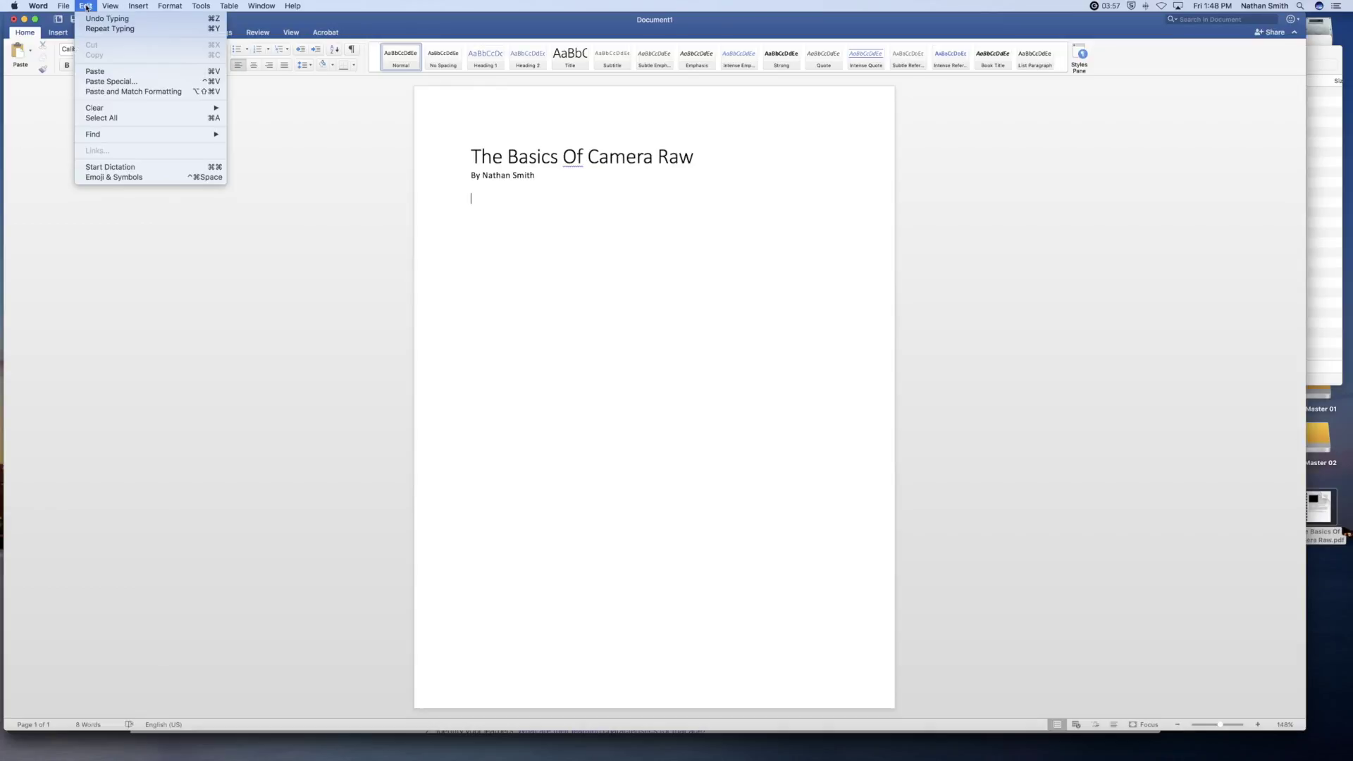
left_click(108, 81)
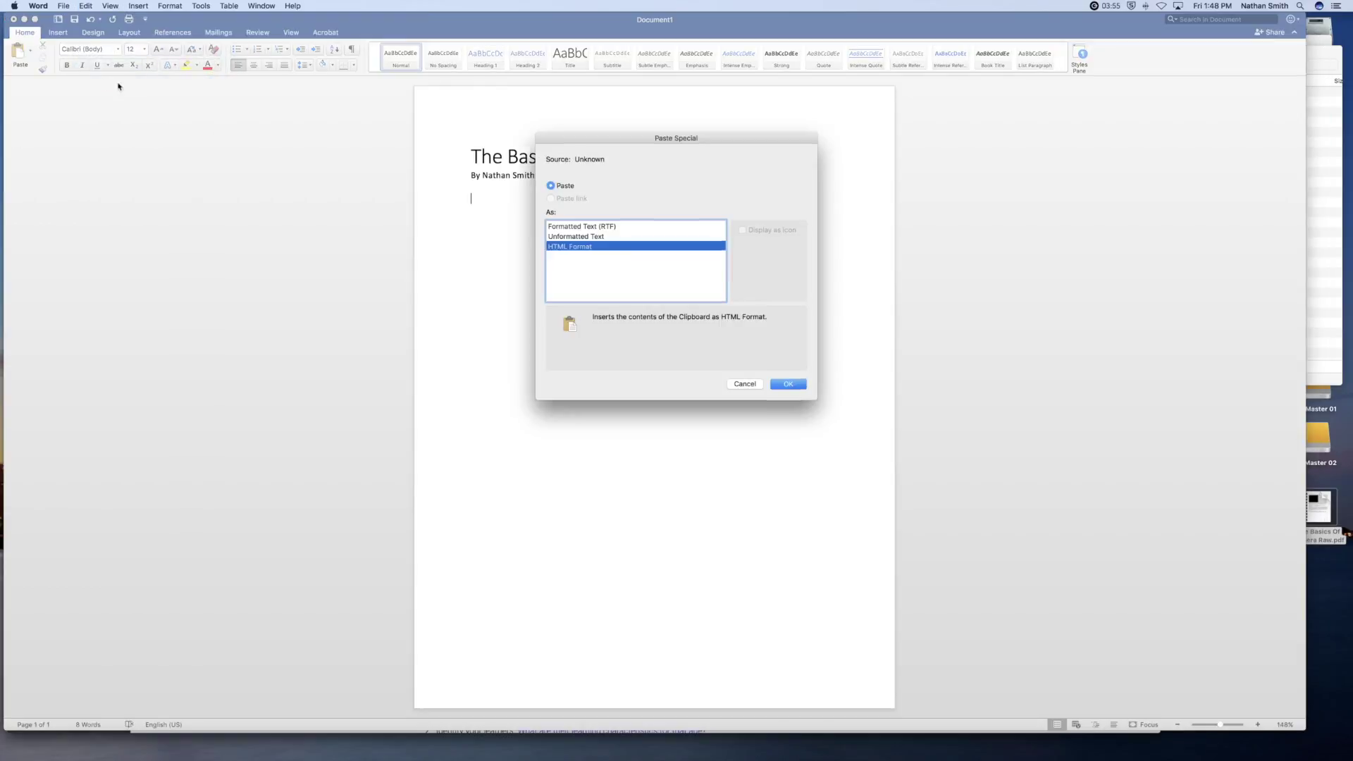
left_click(584, 237)
left_click(787, 384)
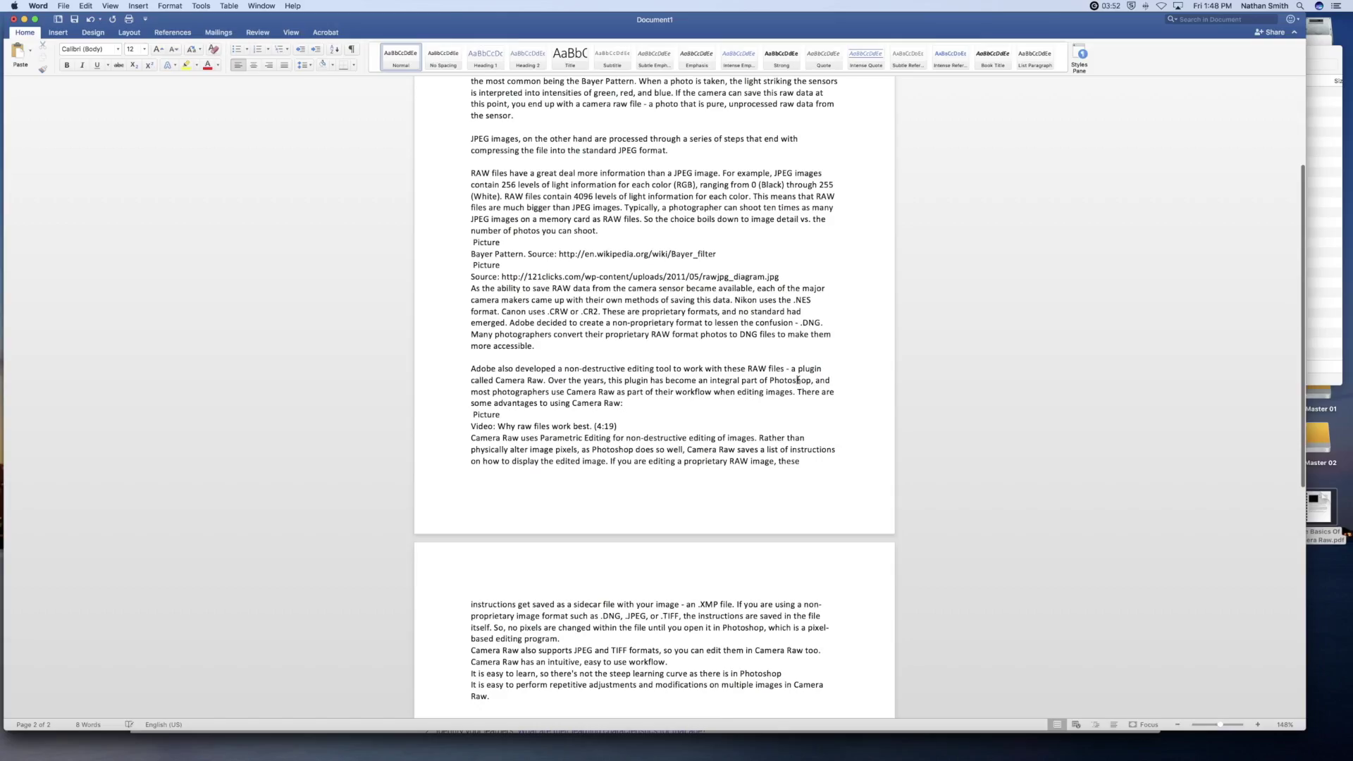
scroll(527, 220, "up", 5)
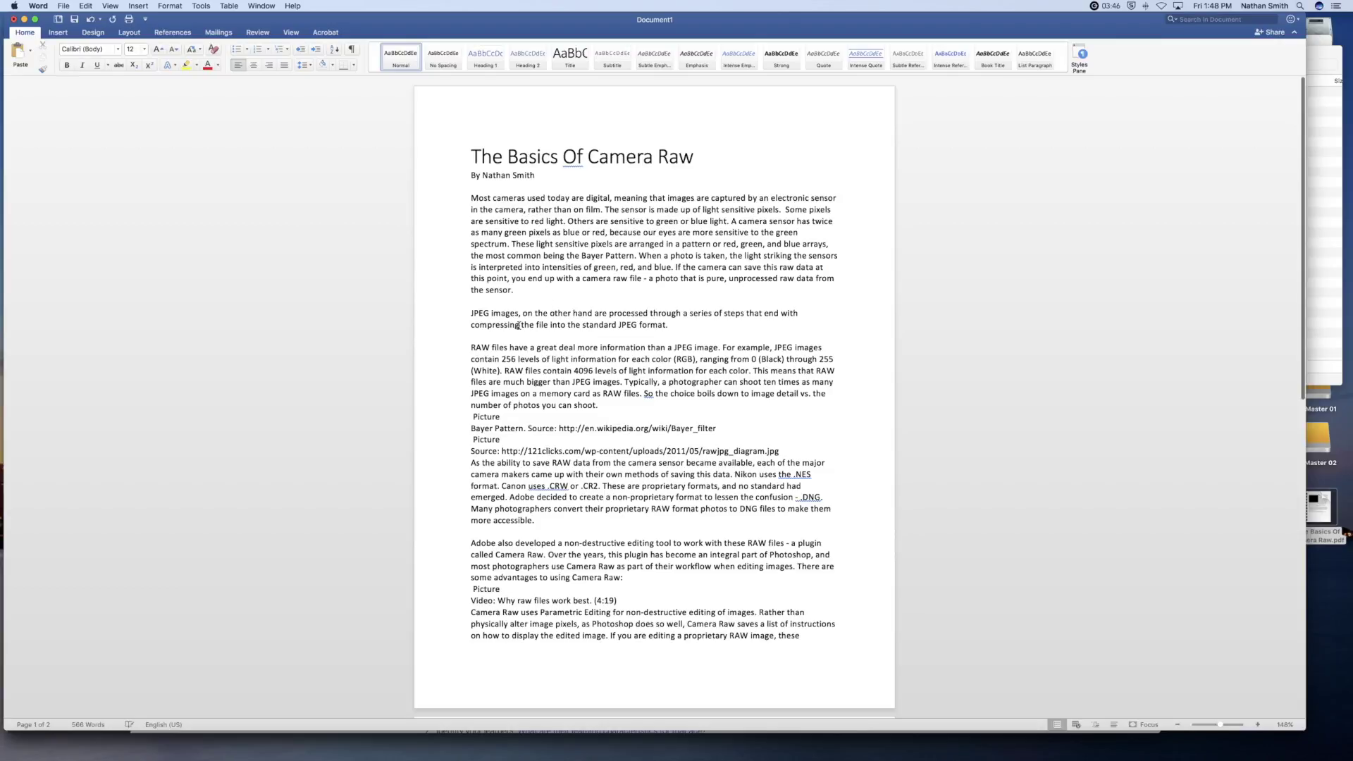
- Join the first caption into 'Picture - Bayer Pattern.' and make that label bold
left_click(515, 417)
key("Delete")
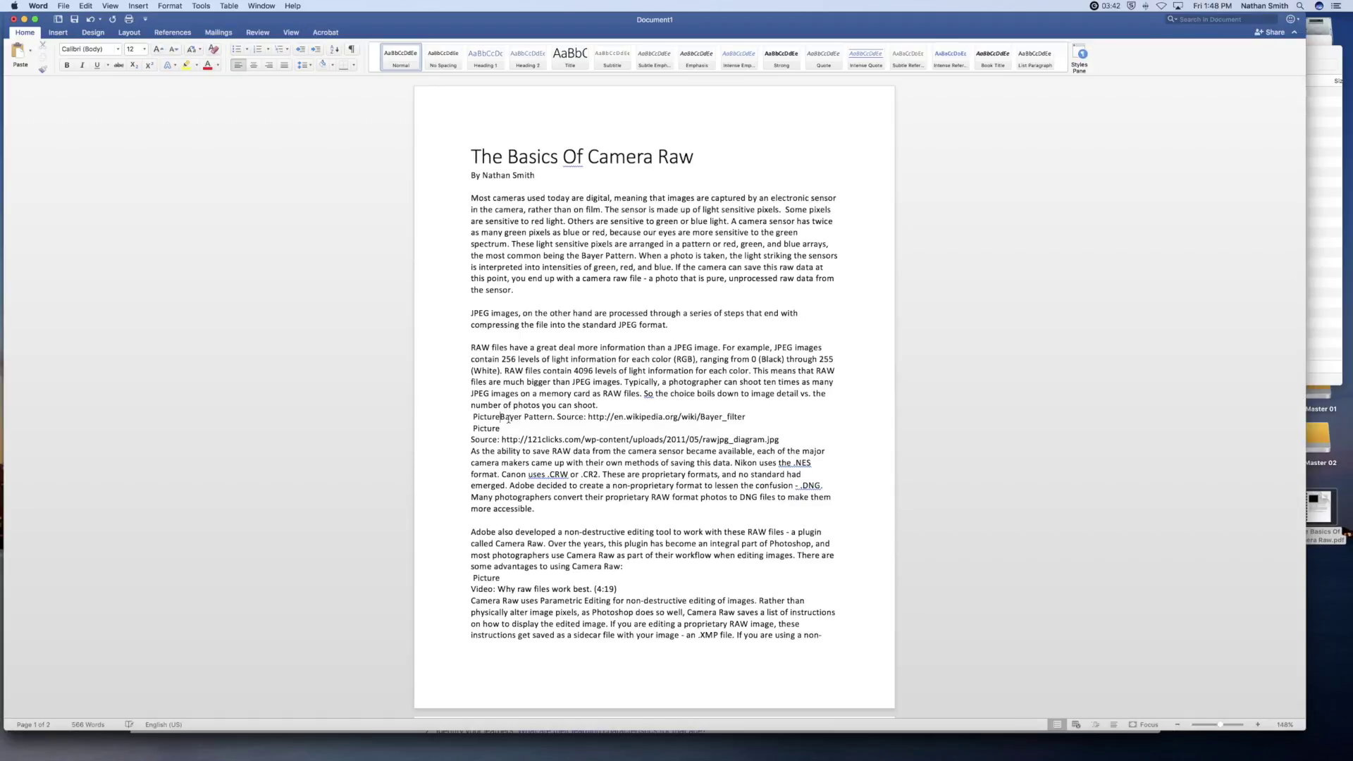
type("-")
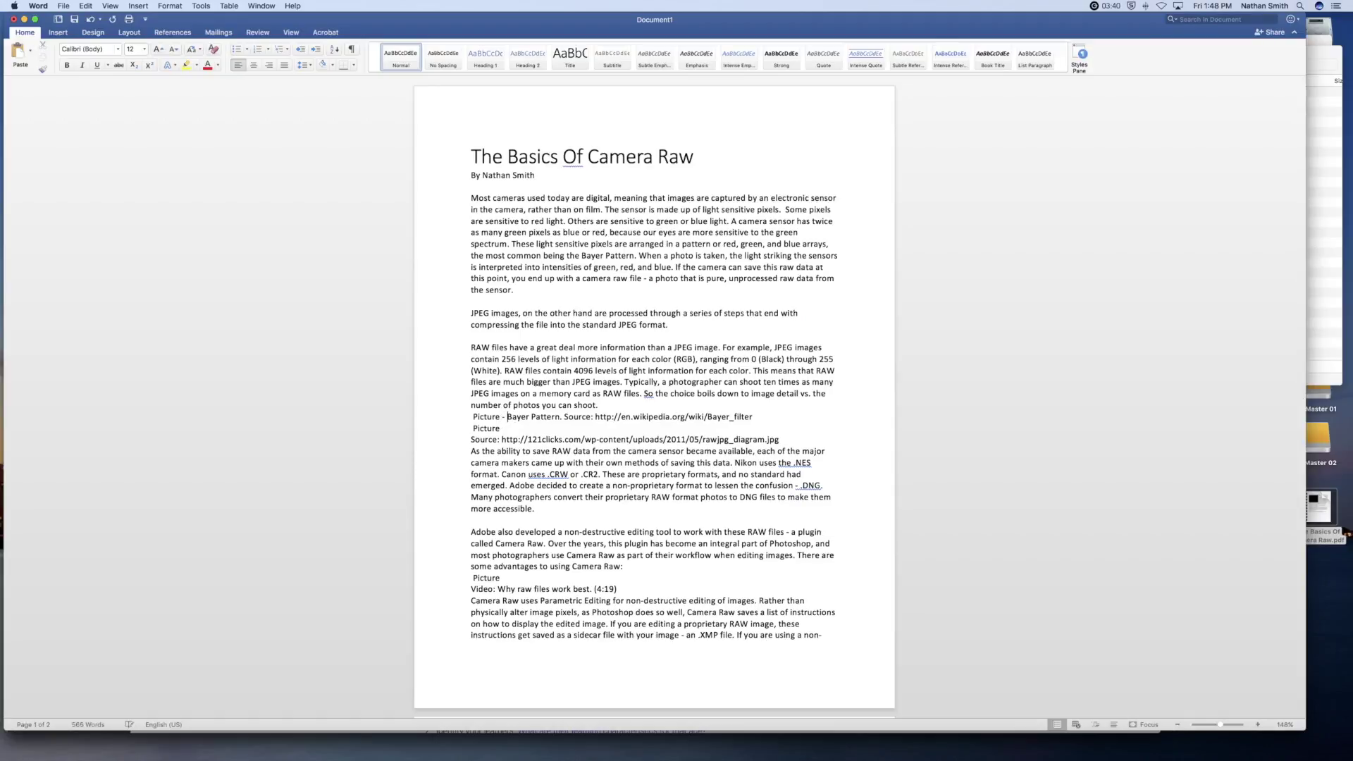
left_click_drag(472, 416, 473, 416)
key("Delete")
left_click_drag(562, 416, 479, 418)
key("super+b")
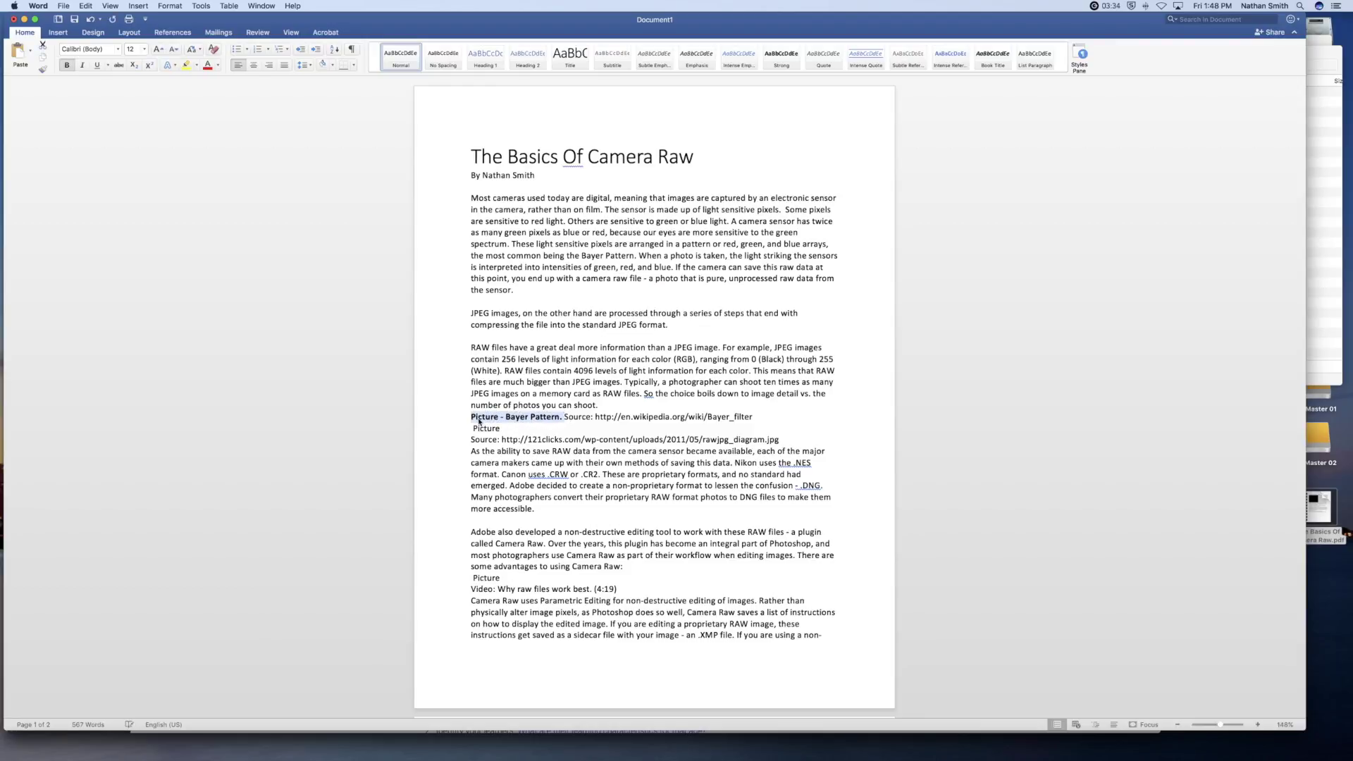
- Join the second caption into 'Picture: Source:' and make that label bold
left_click(473, 429)
key("BackSpace")
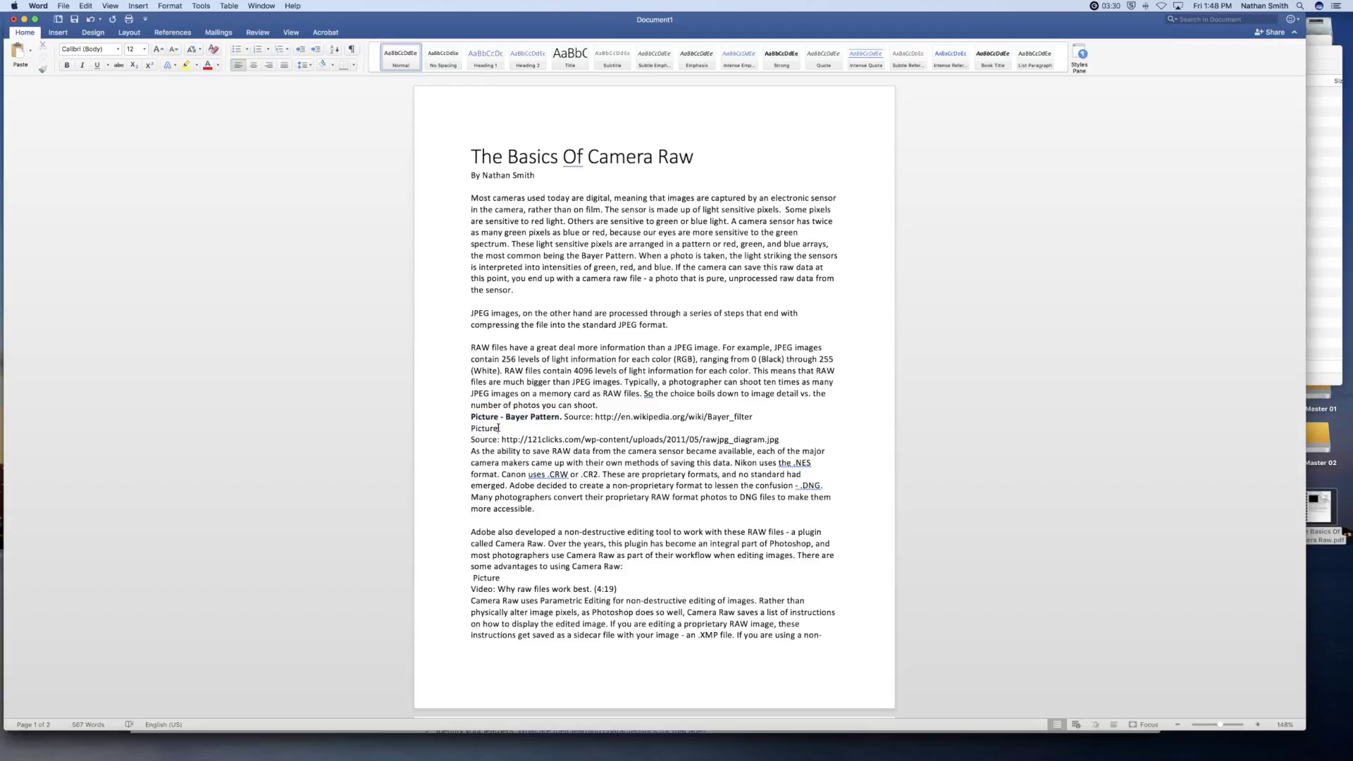
key("Delete")
type(":")
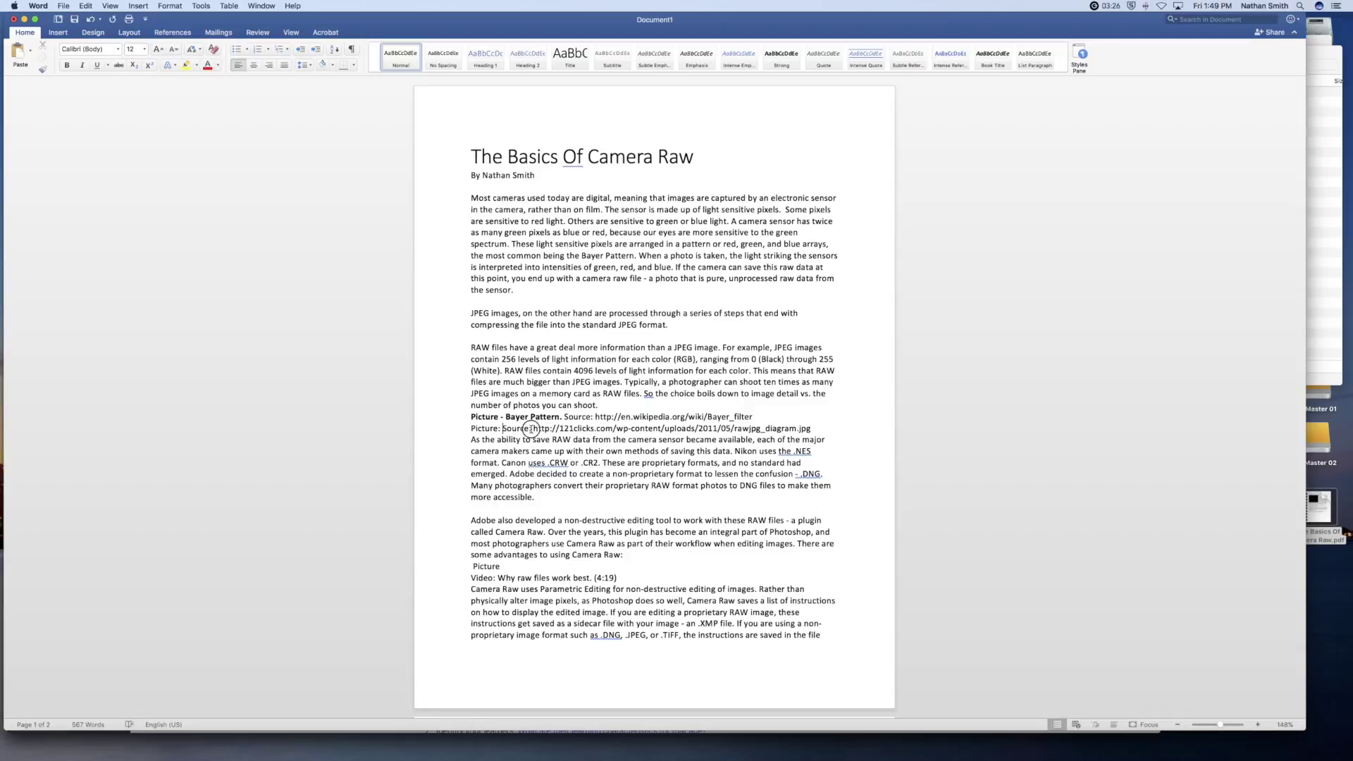
left_click_drag(532, 429, 467, 429)
key("super+b")
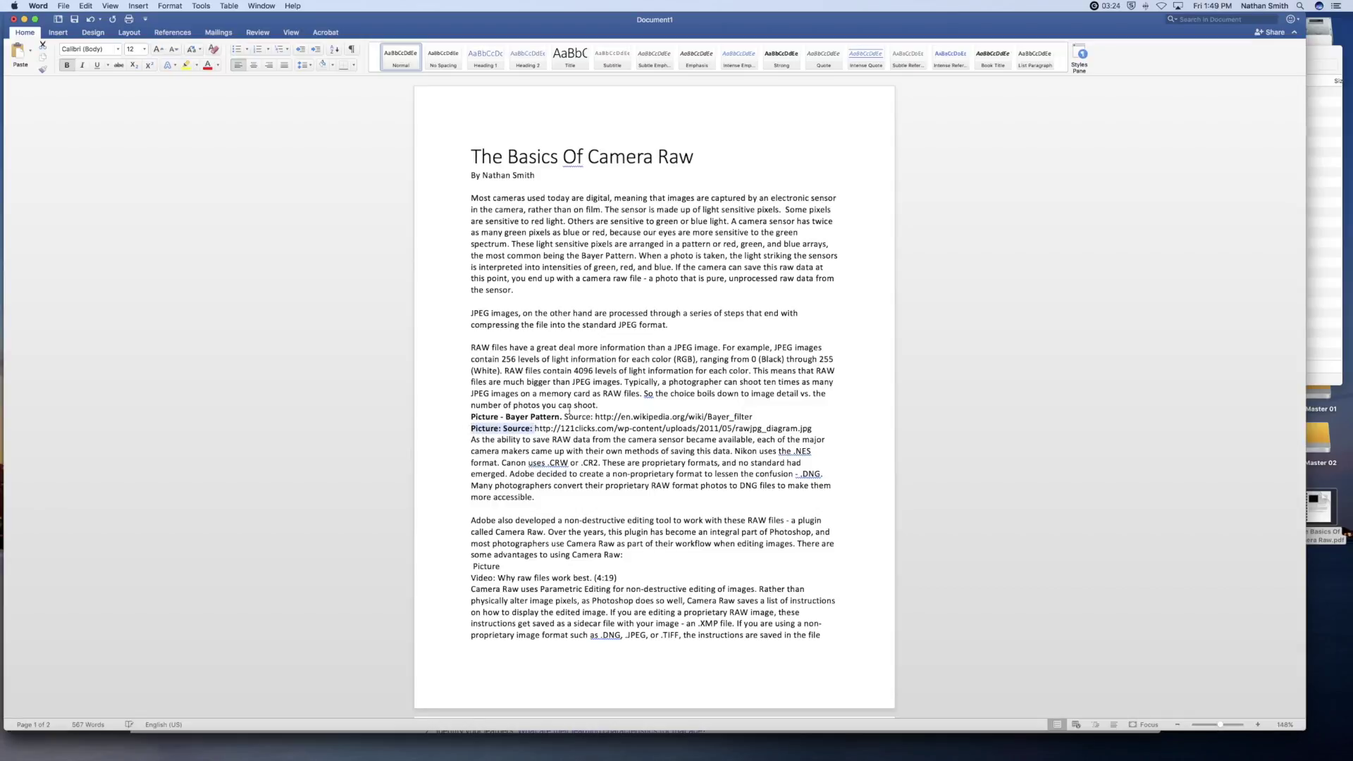
- Bold 'Source' in the first caption and select its Bayer_filter Wikipedia URL
left_click(576, 416)
double_click(576, 416)
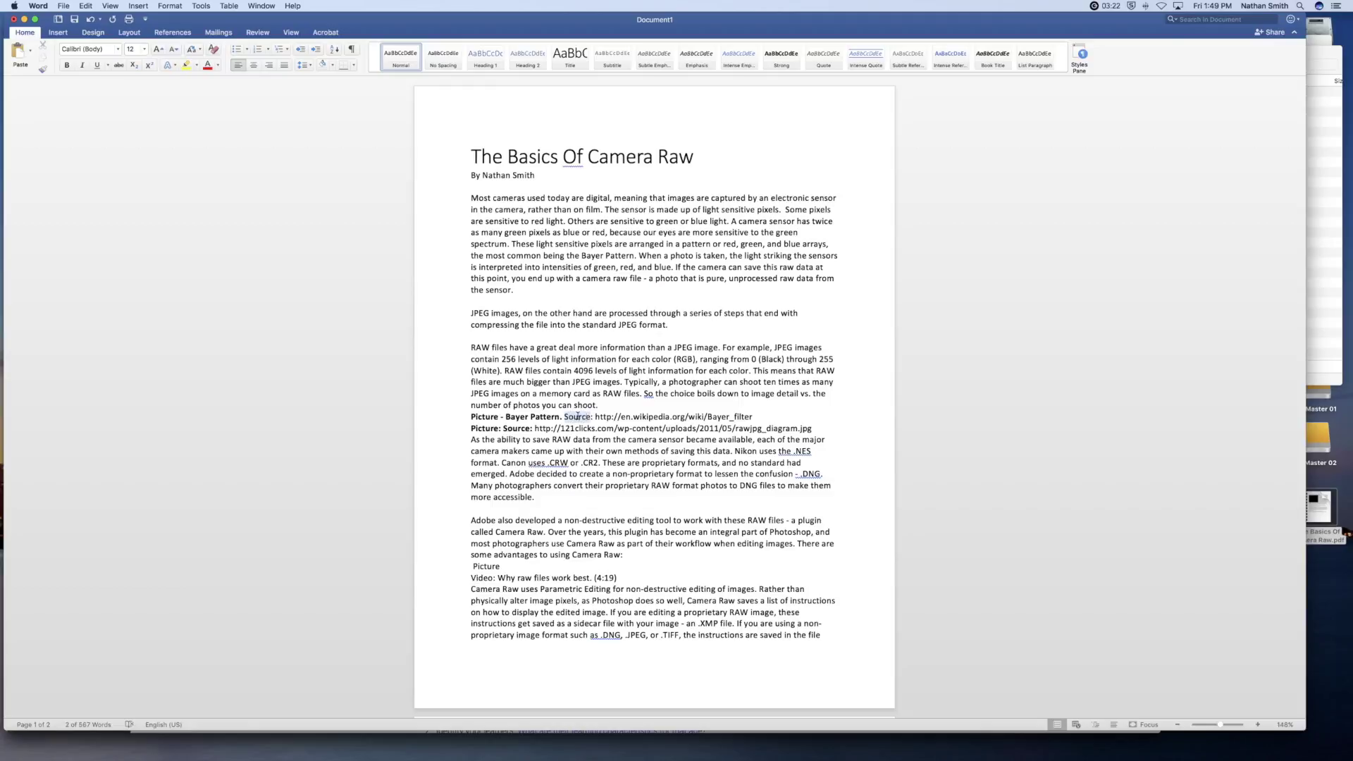
key("super+b")
left_click_drag(596, 417, 751, 417)
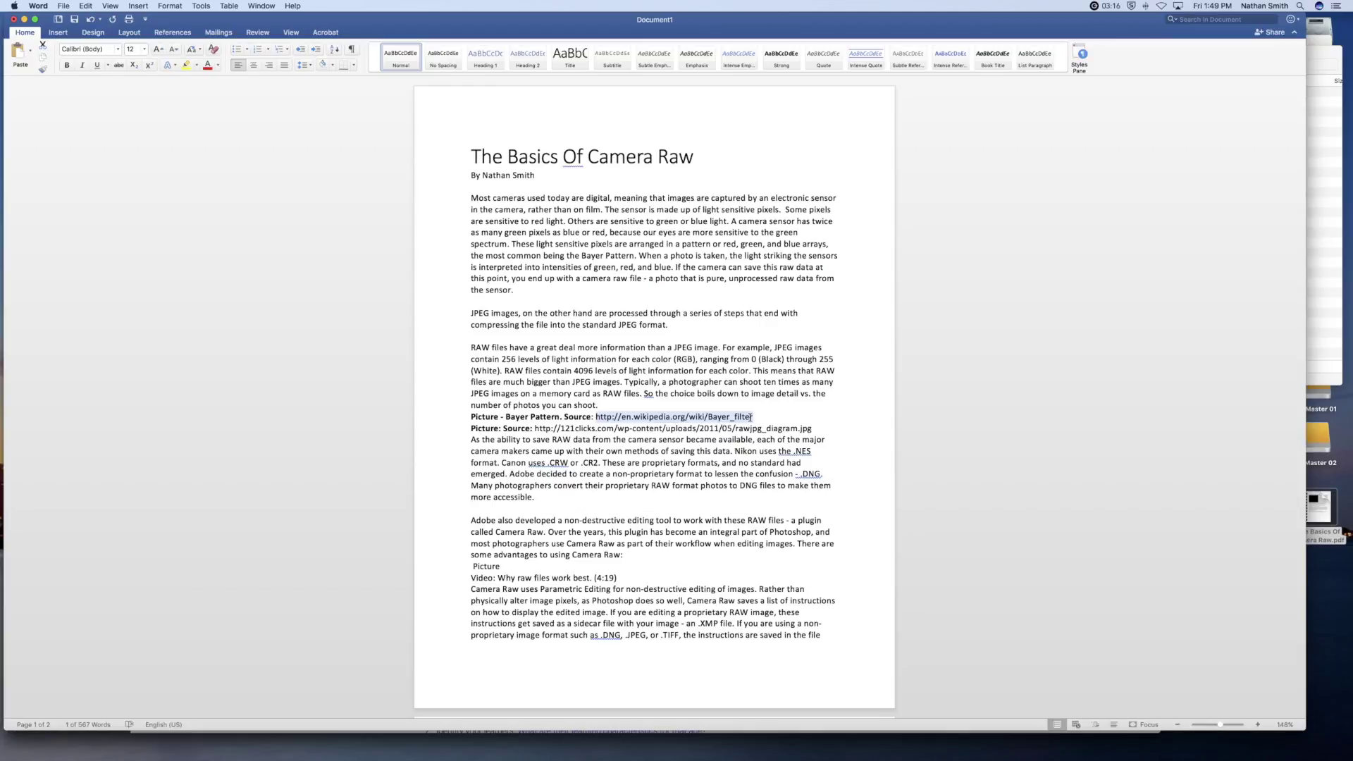
- Turn the Bayer_filter Wikipedia URL and the 121clicks diagram URL into hyperlinks
scroll(655, 420, "down", 1)
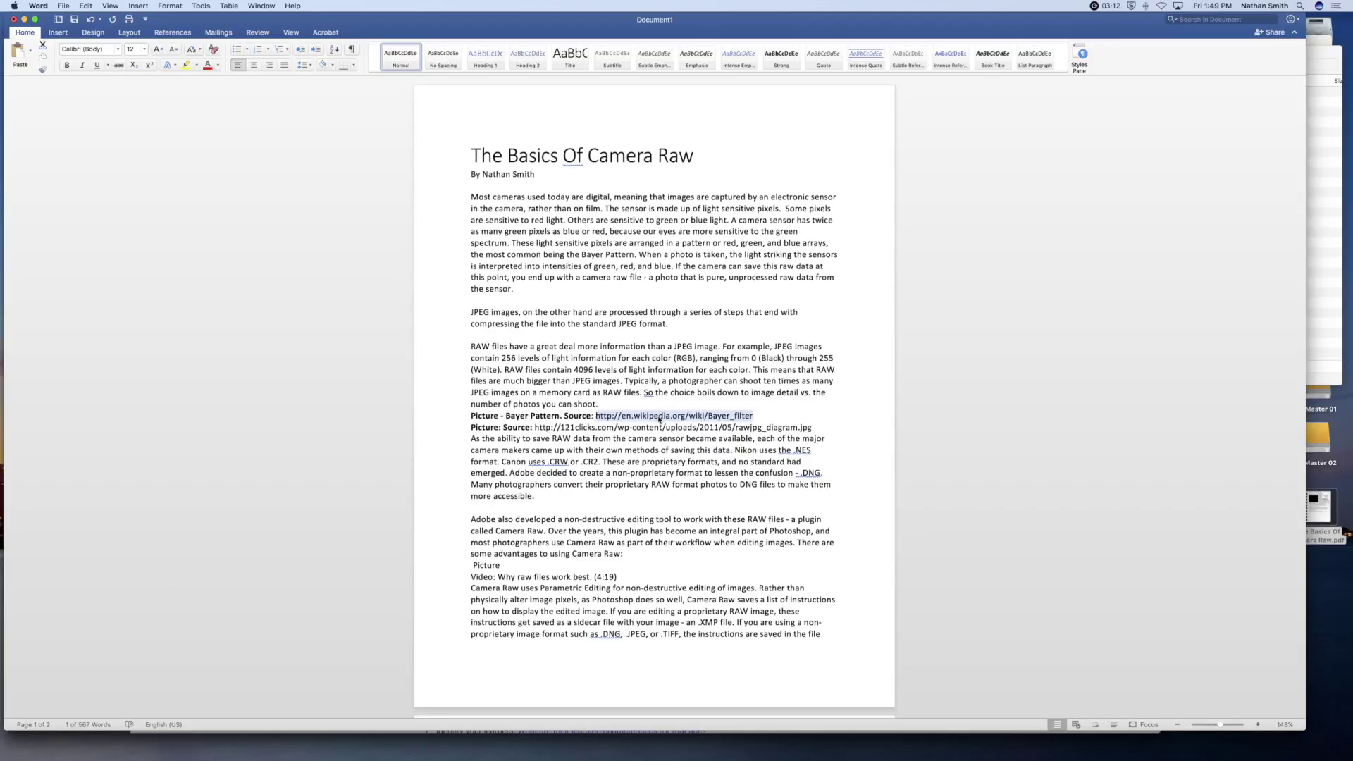
right_click(659, 419)
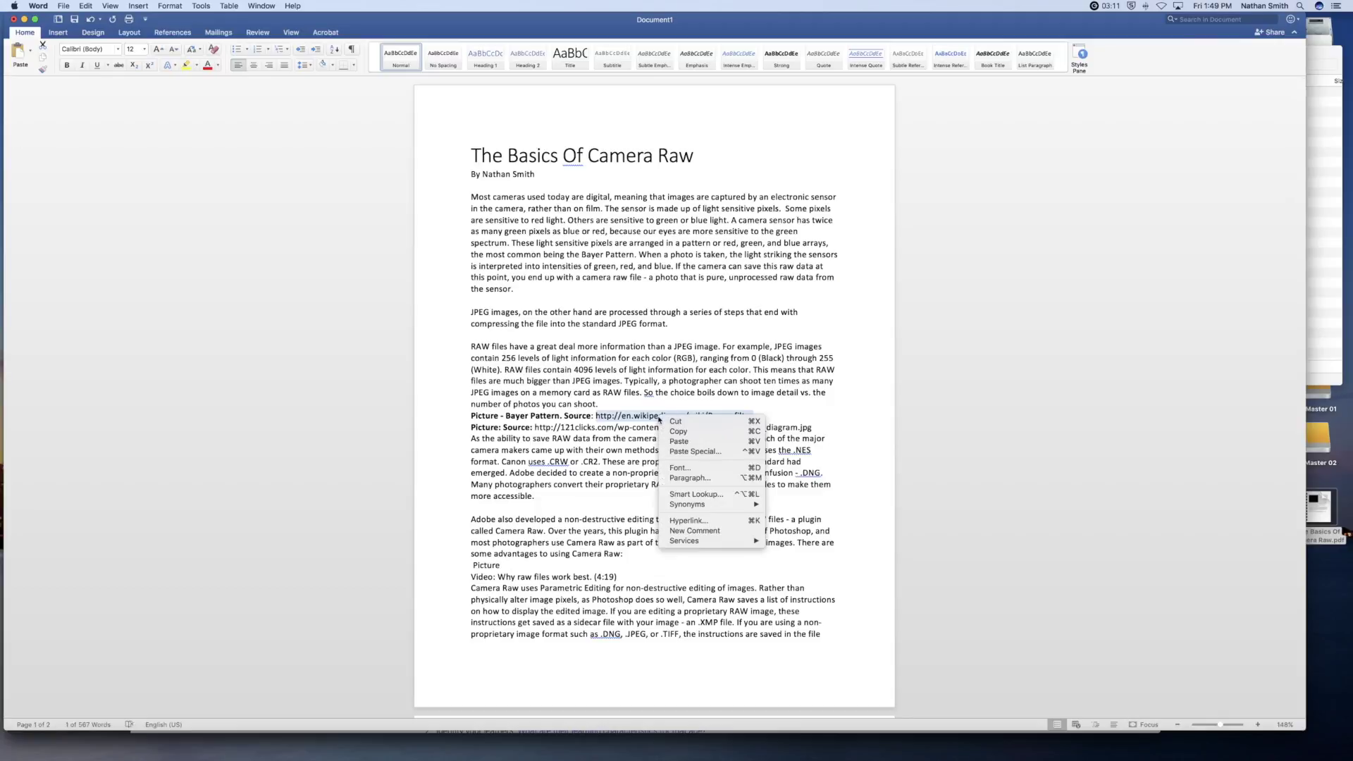
left_click(696, 522)
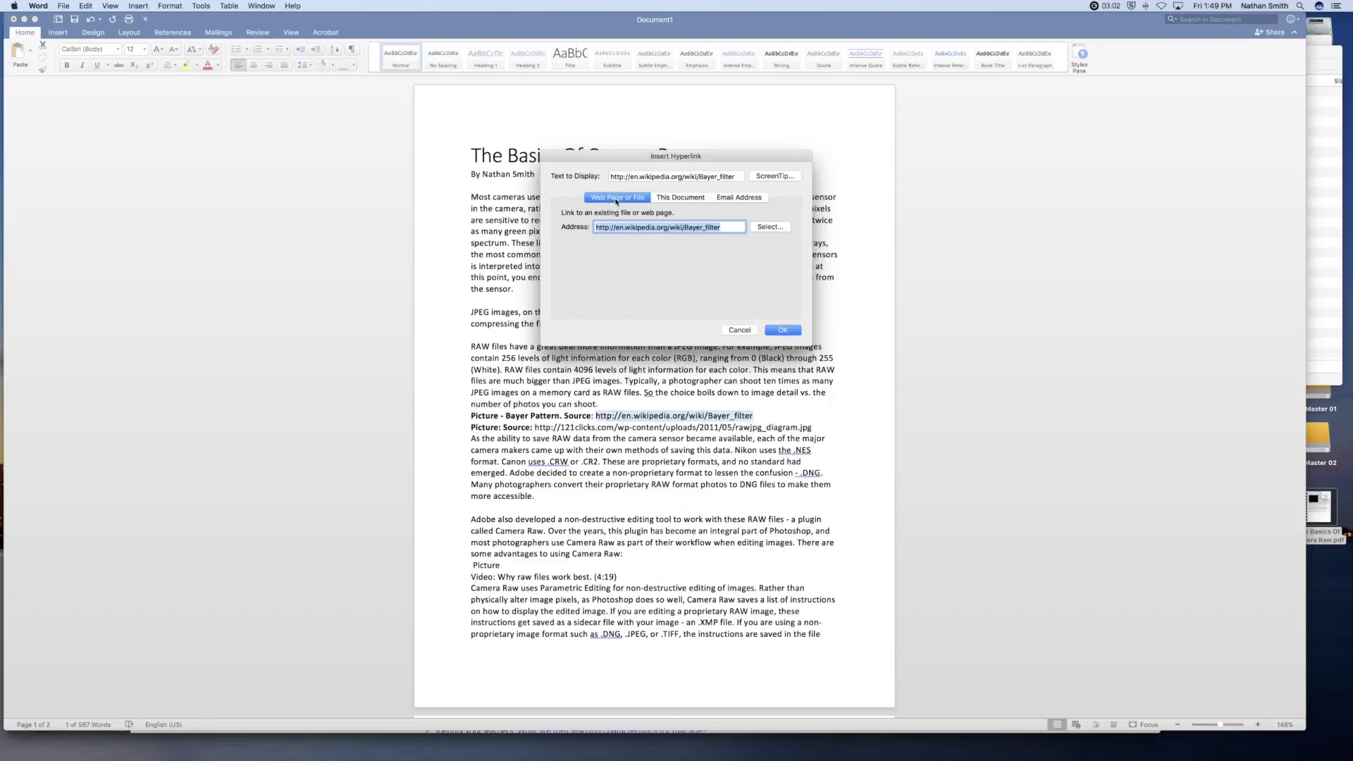
left_click(783, 330)
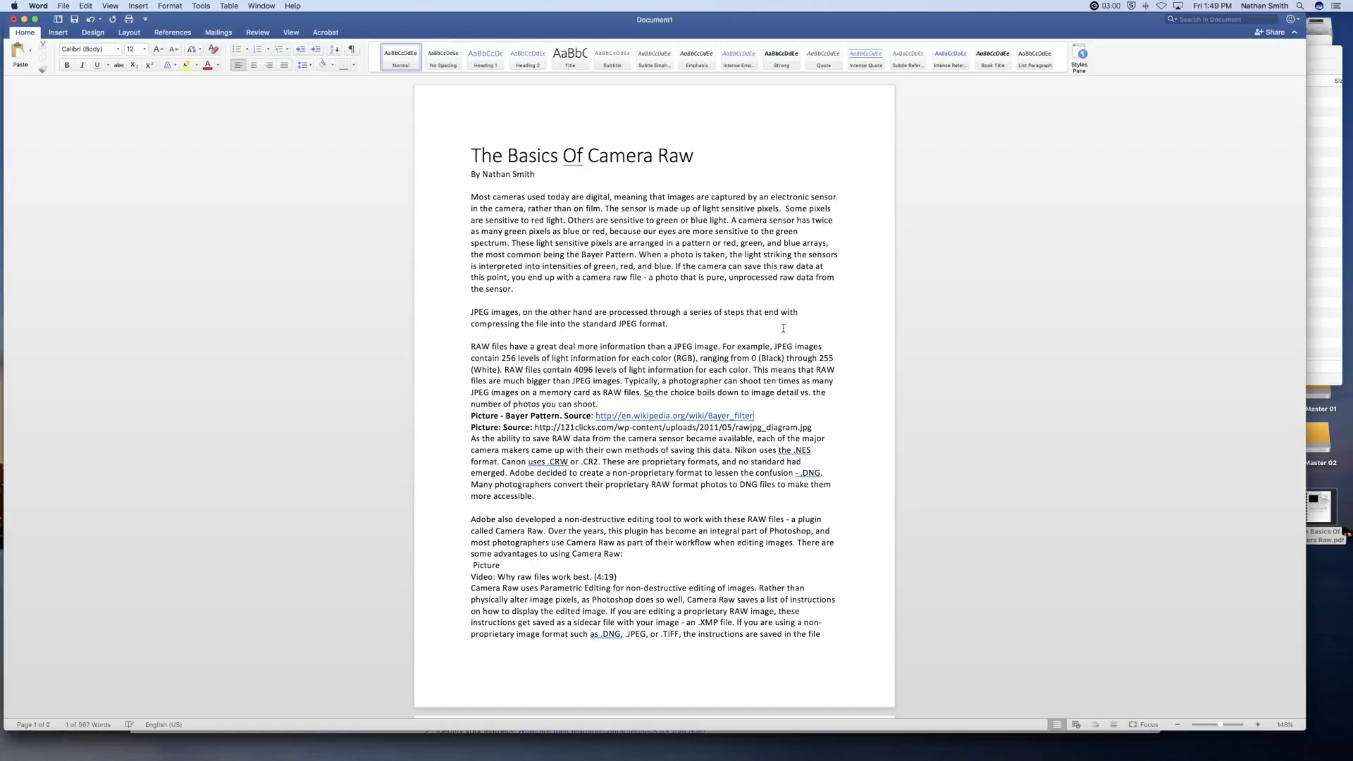
left_click(553, 426)
left_click_drag(540, 427, 810, 427)
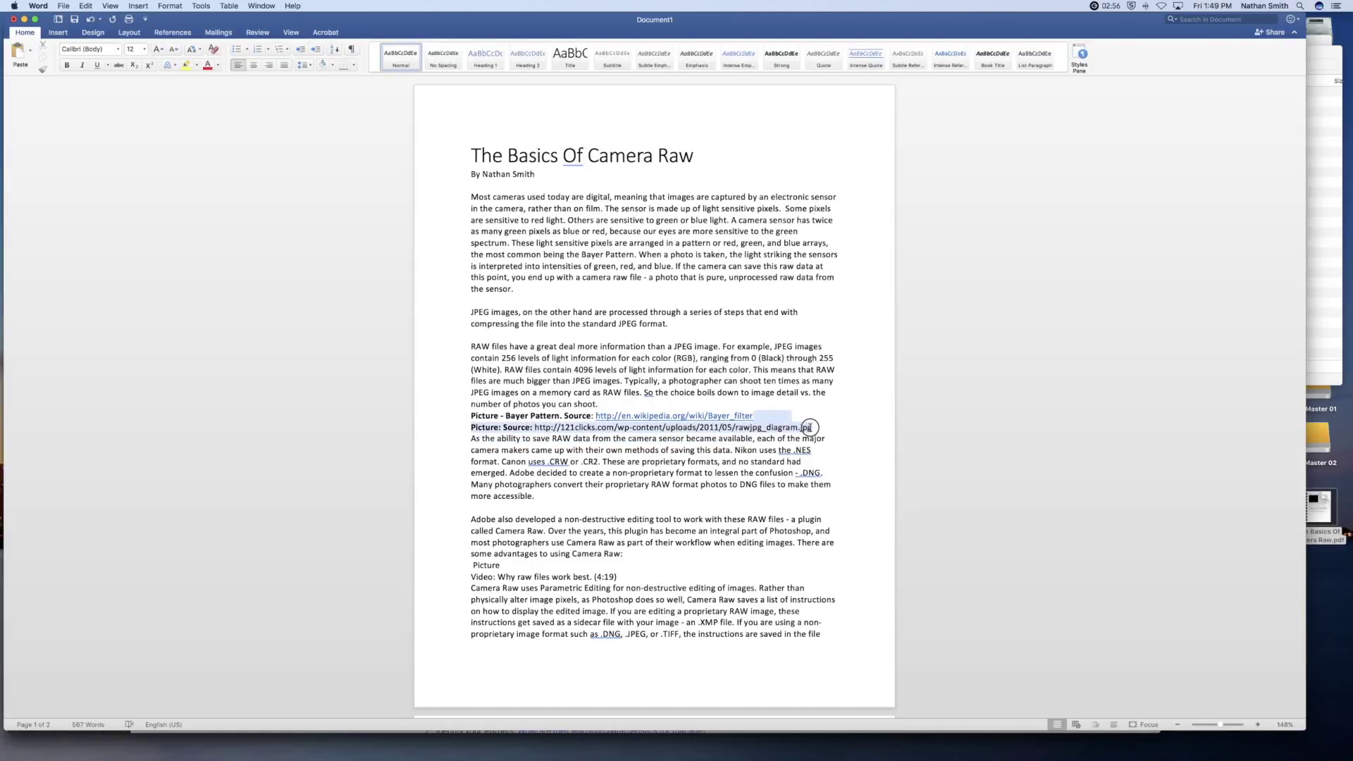
left_click_drag(534, 427, 814, 428)
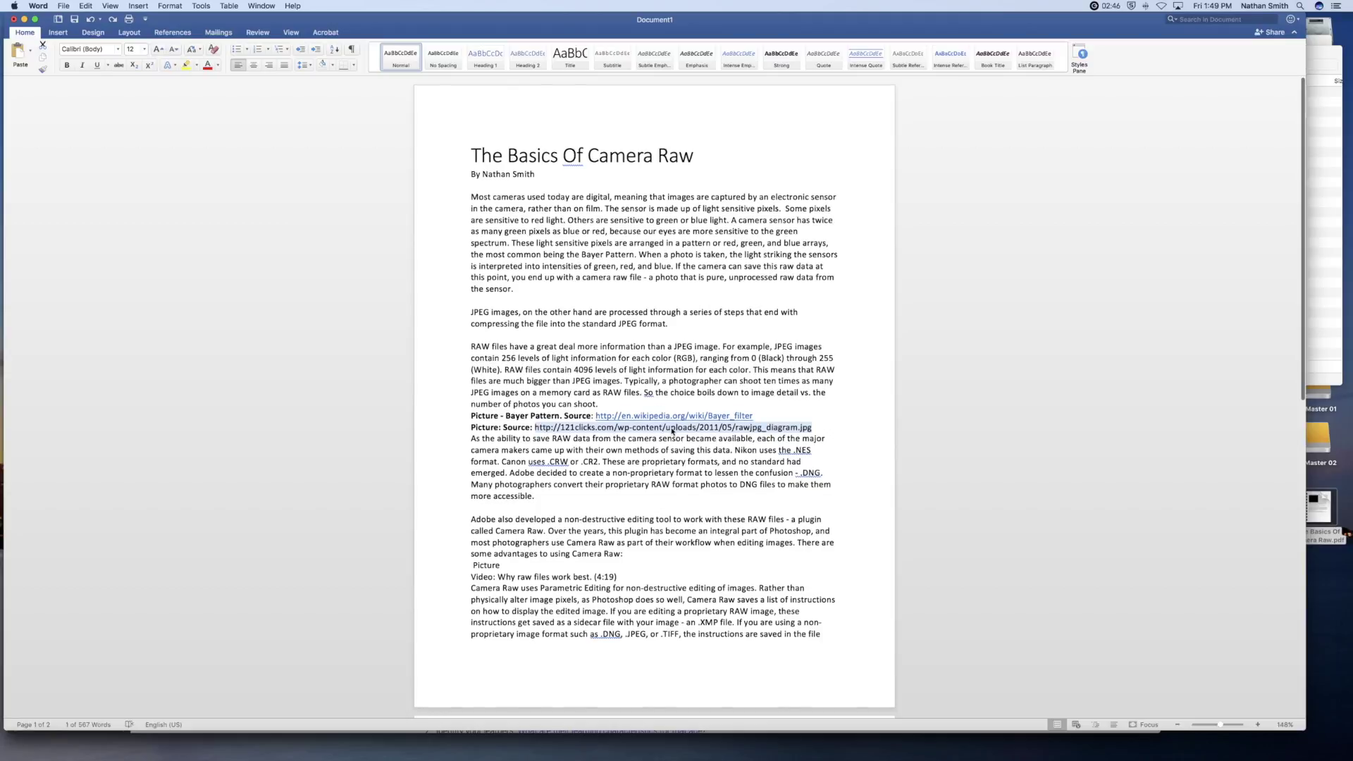
right_click(671, 430)
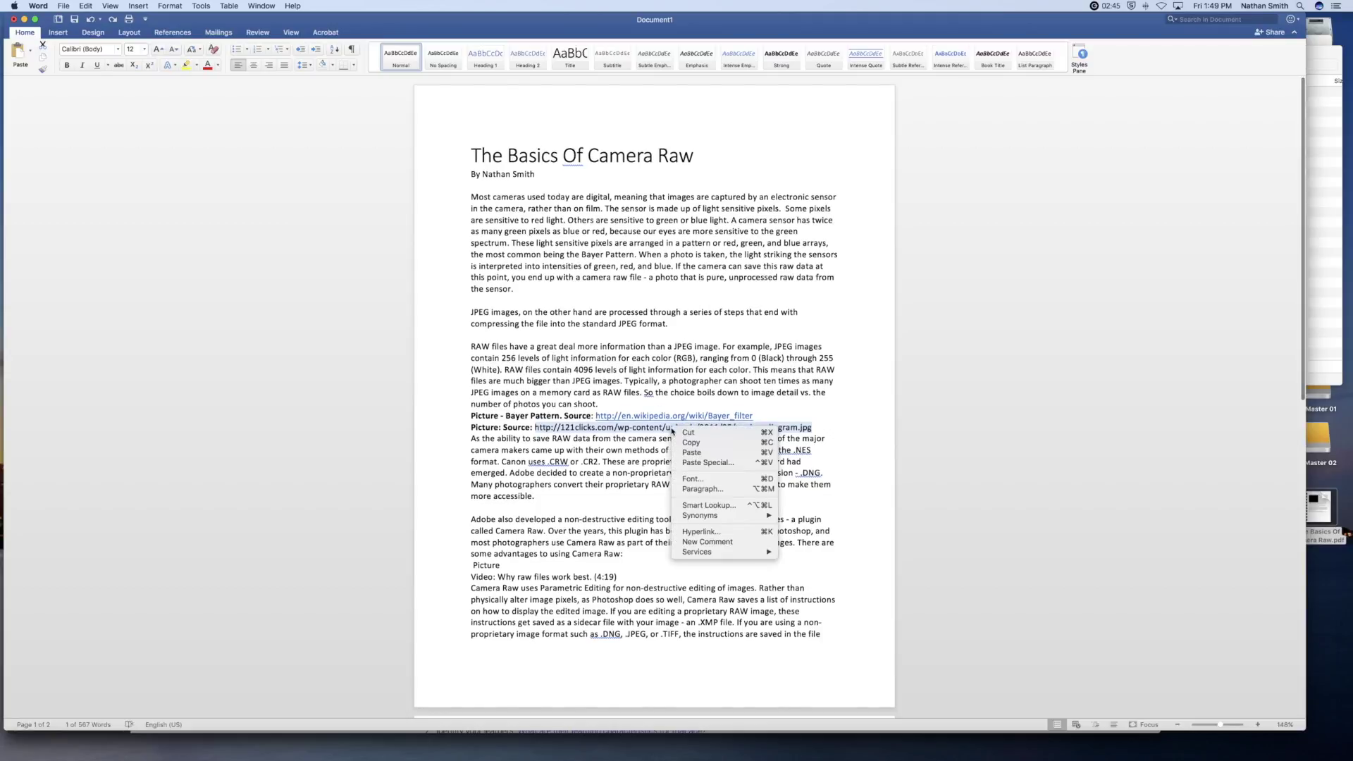
left_click(704, 531)
left_click(772, 336)
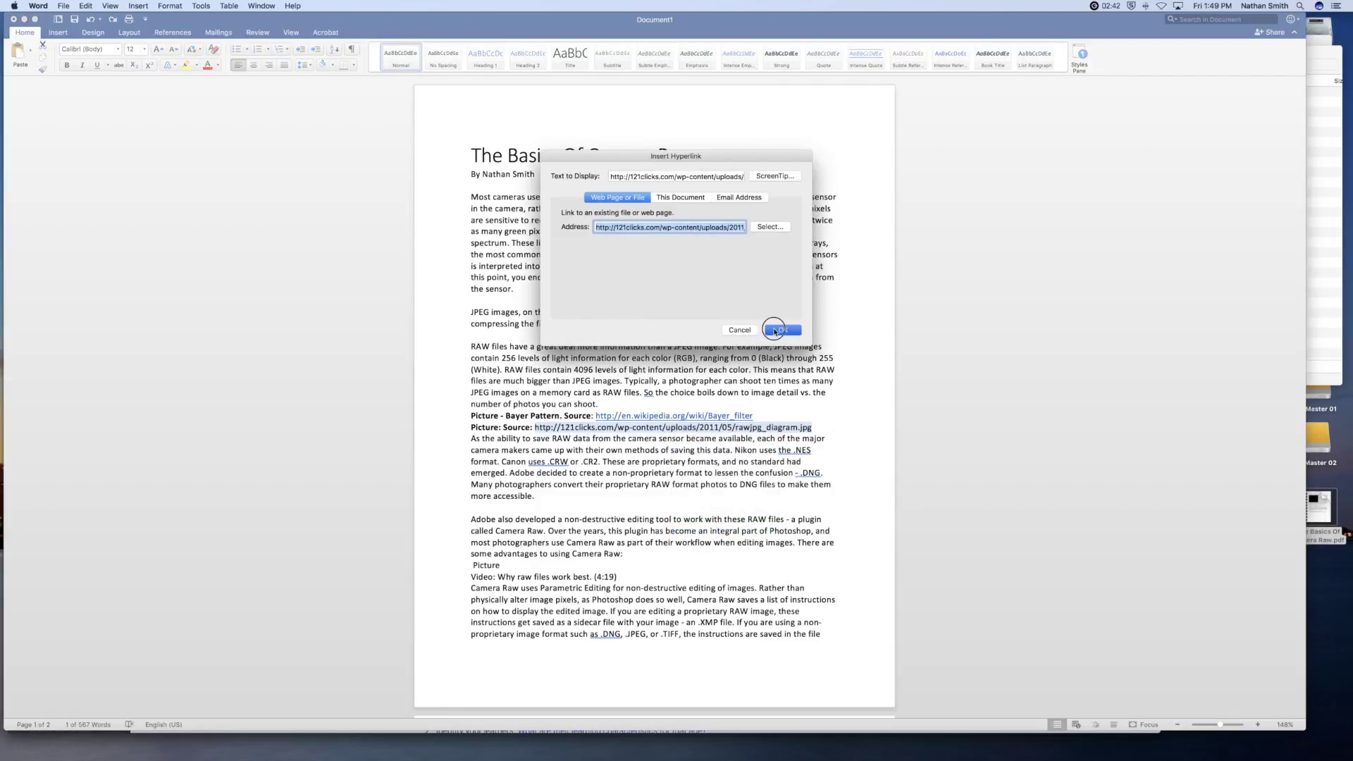
- Add blank lines above and below the two caption source lines
left_click(600, 404)
key("Return")
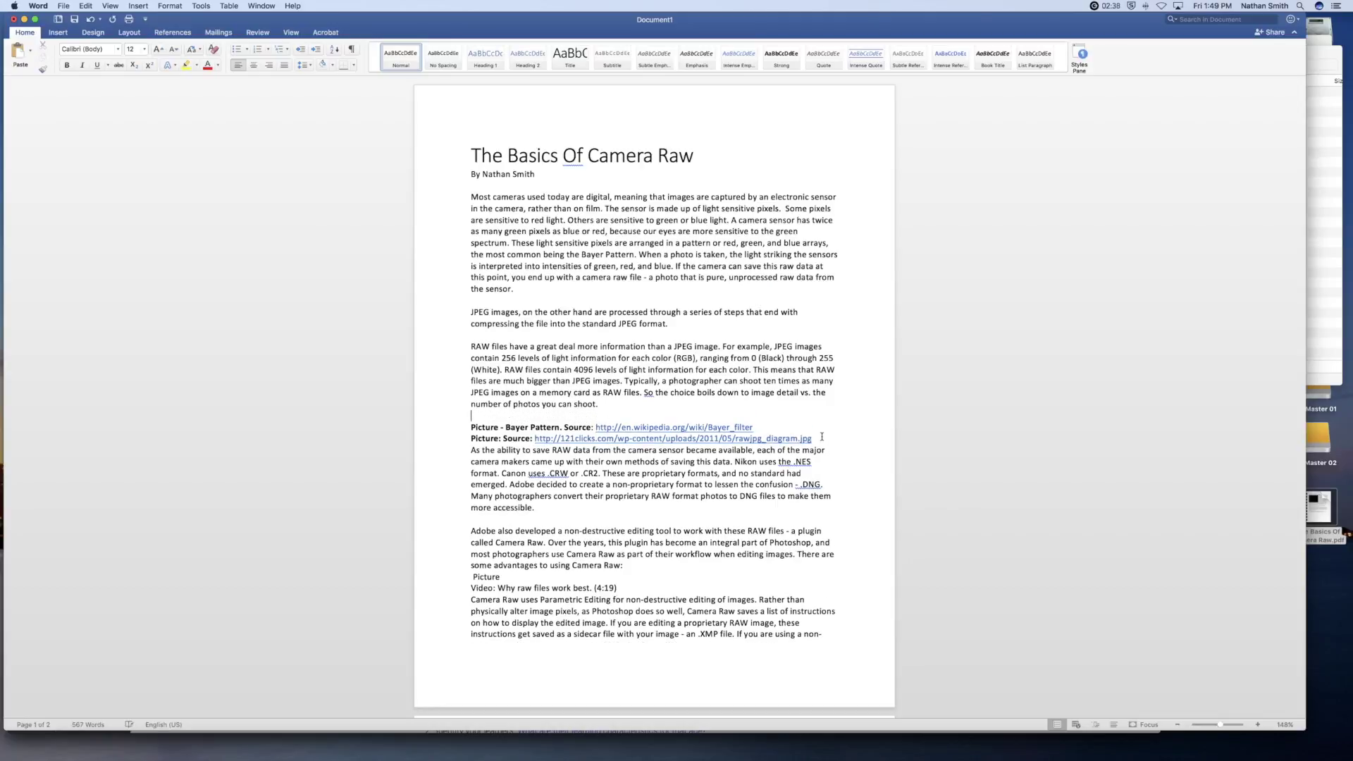
left_click(814, 438)
key("Return")
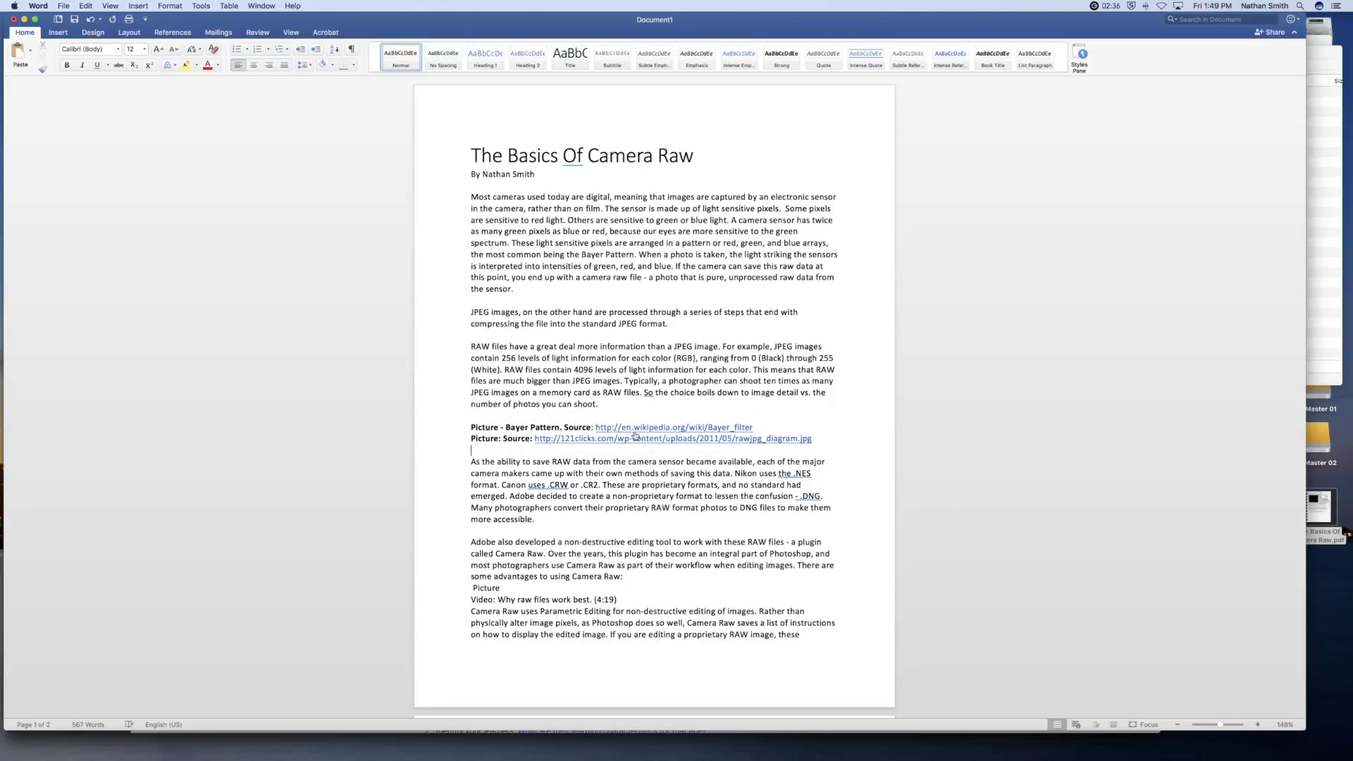
- Test the Bayer filter and diagram hyperlinks in Safari, closing each opened tab afterwards
left_click(640, 427)
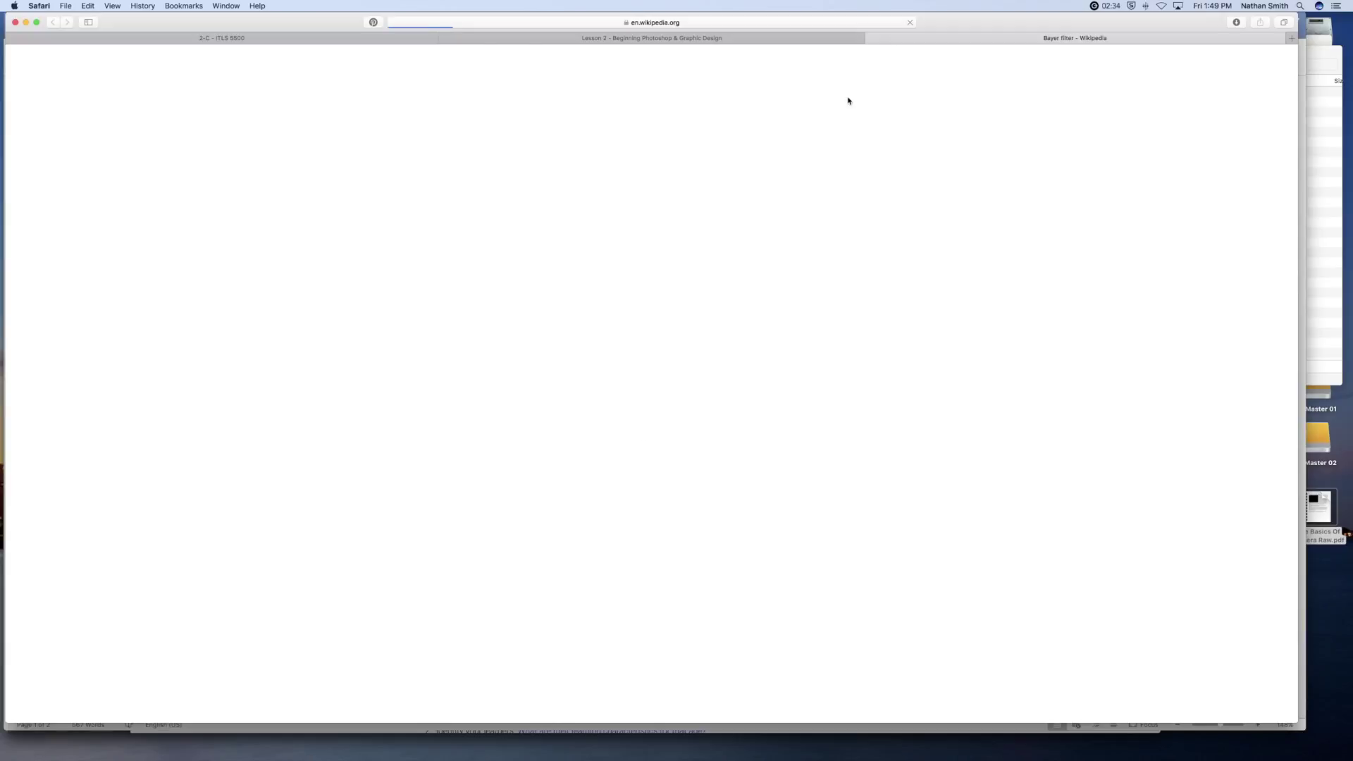
left_click(870, 39)
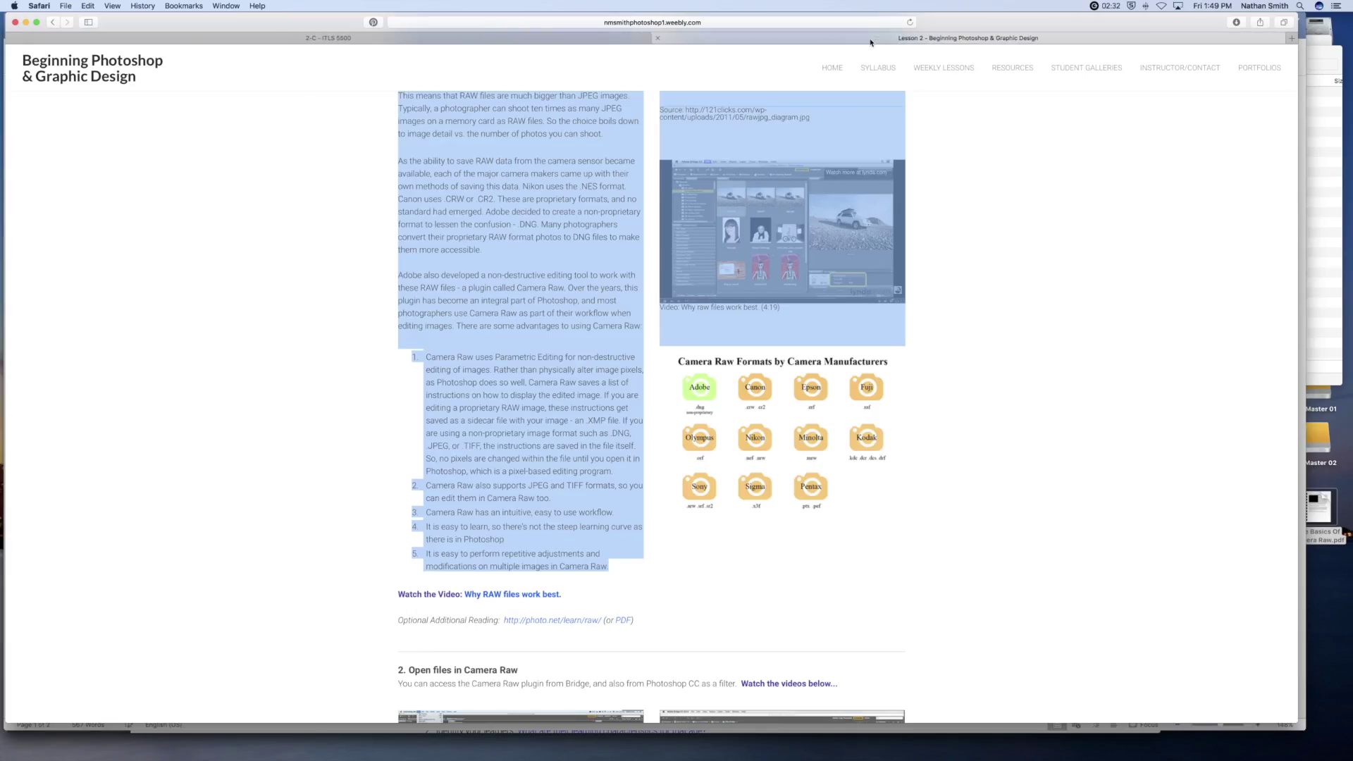
key("super+Tab")
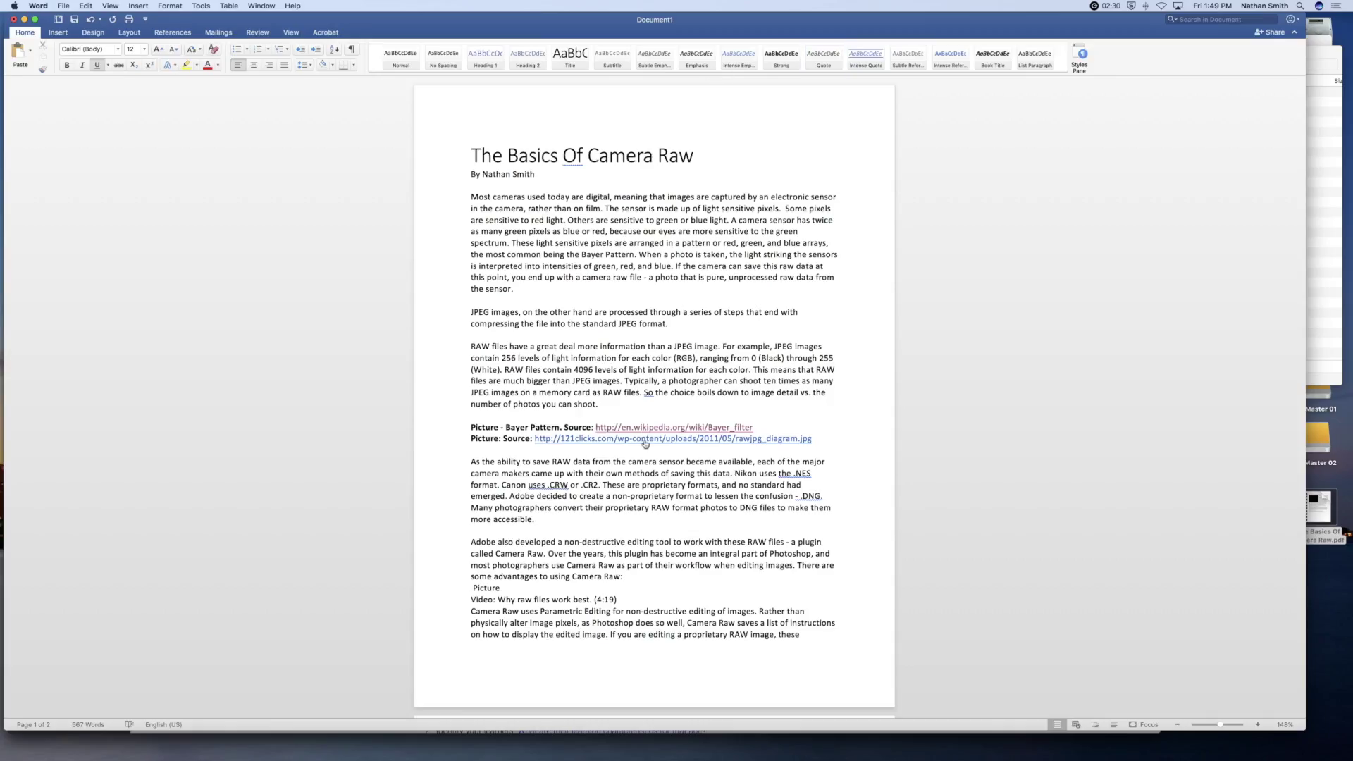
left_click(645, 439)
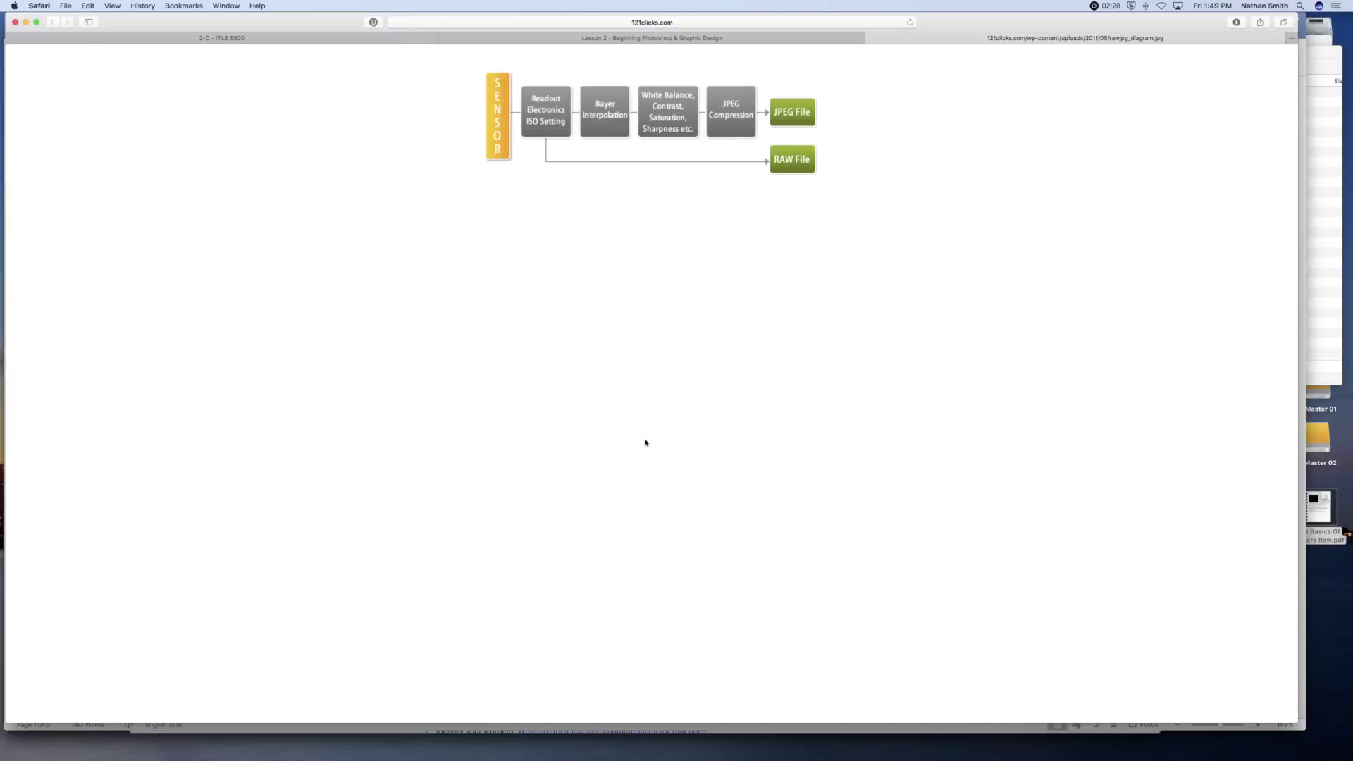
left_click(871, 39)
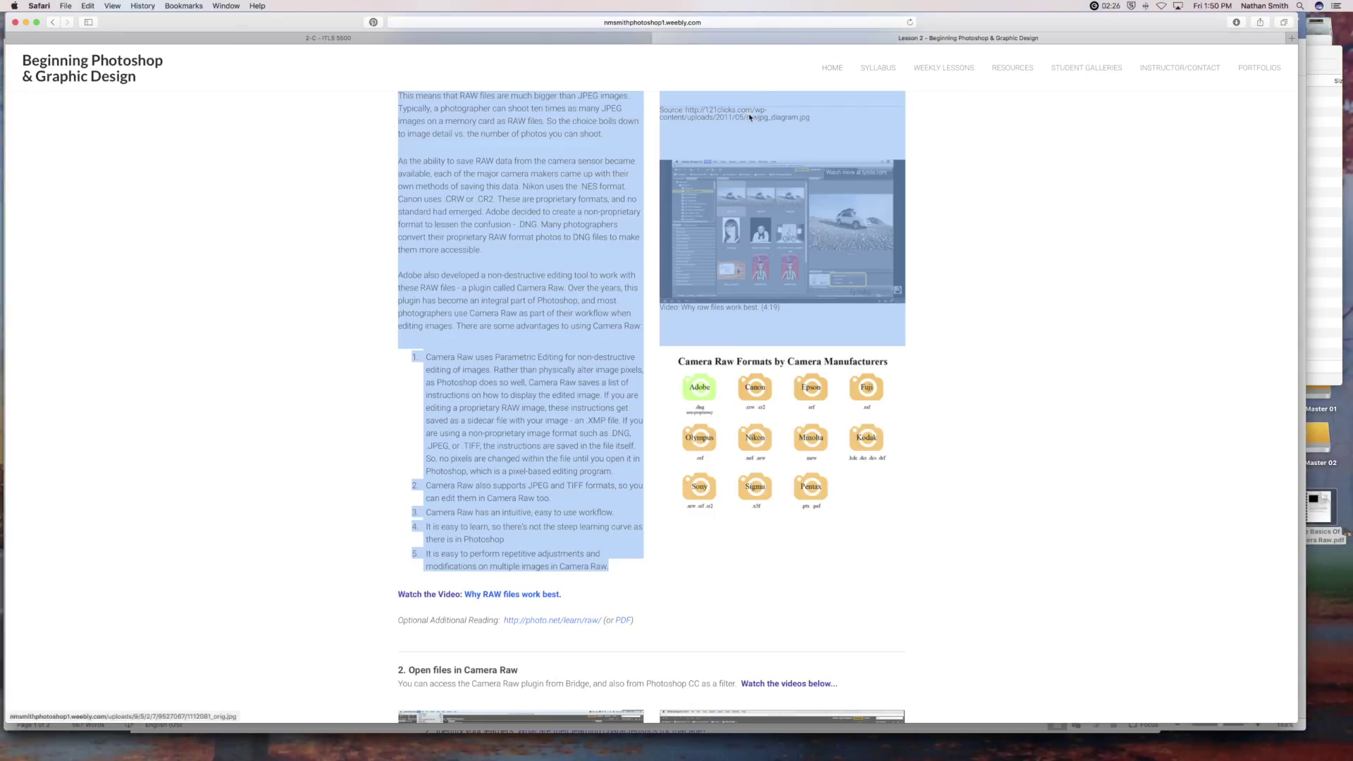
key("super+Tab")
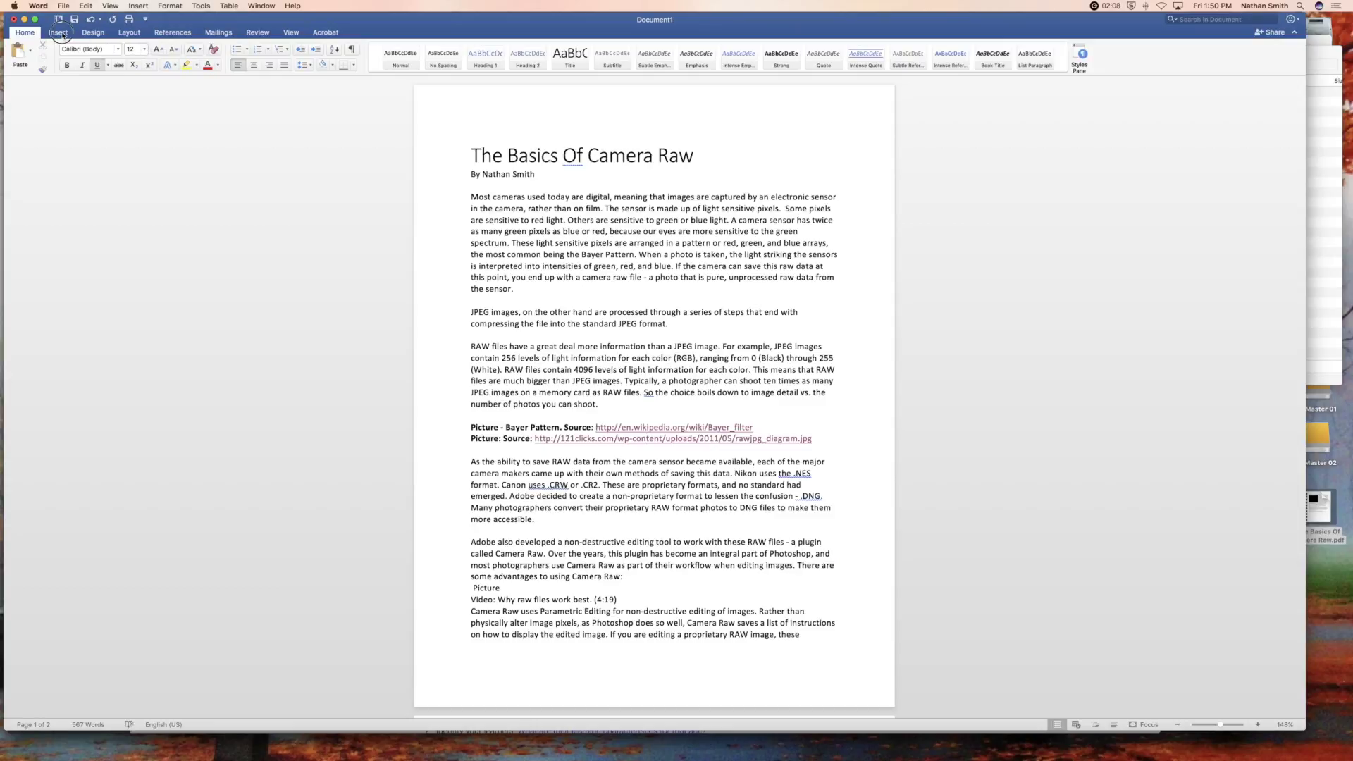
- Draw a horizontal text box at the start of the JPEG images paragraph
left_click(62, 35)
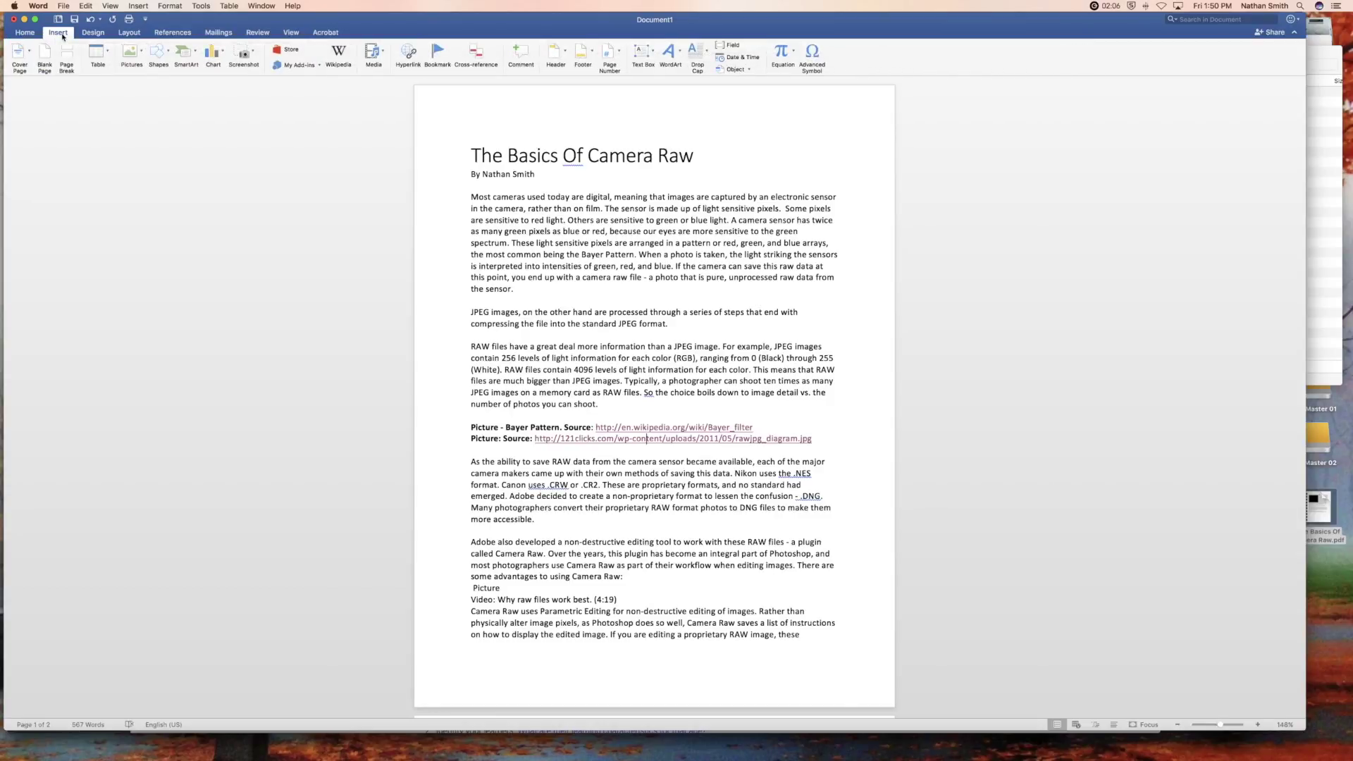
left_click(640, 50)
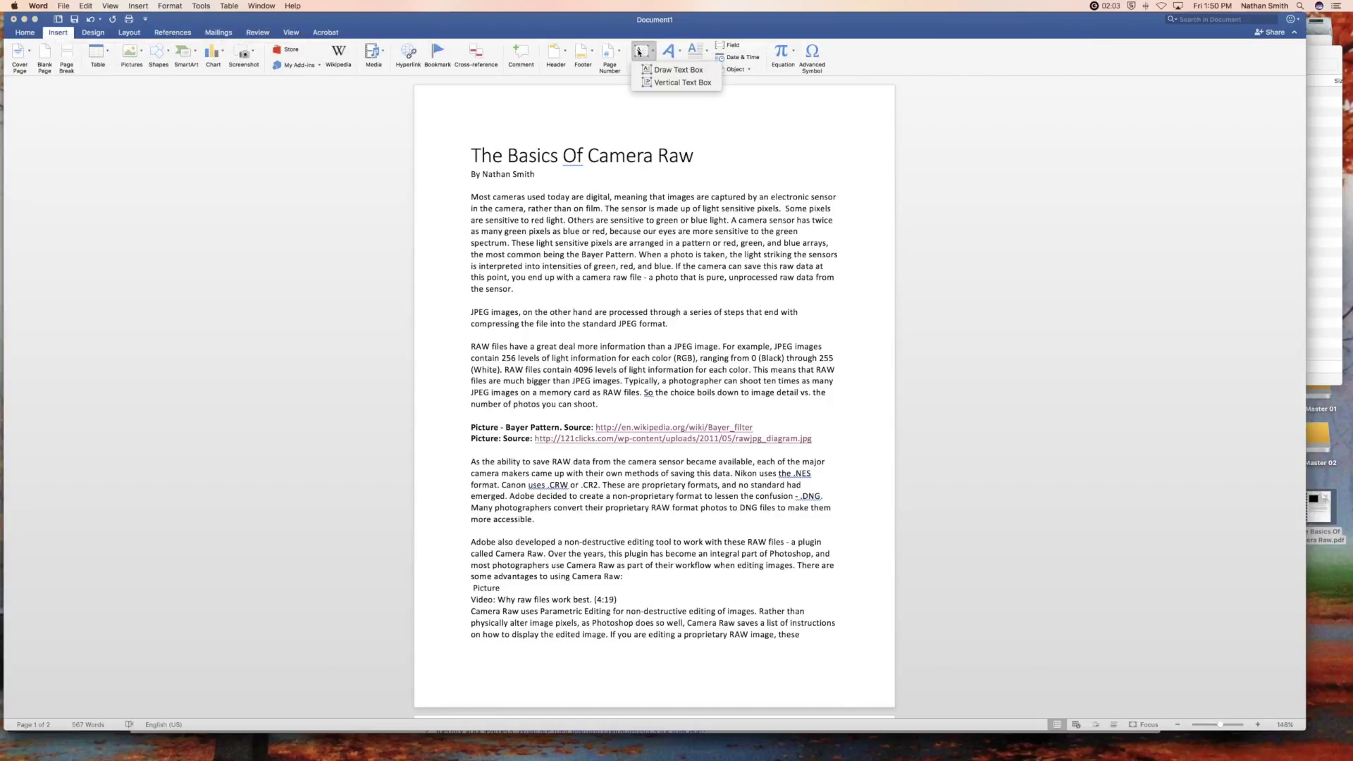
left_click(667, 71)
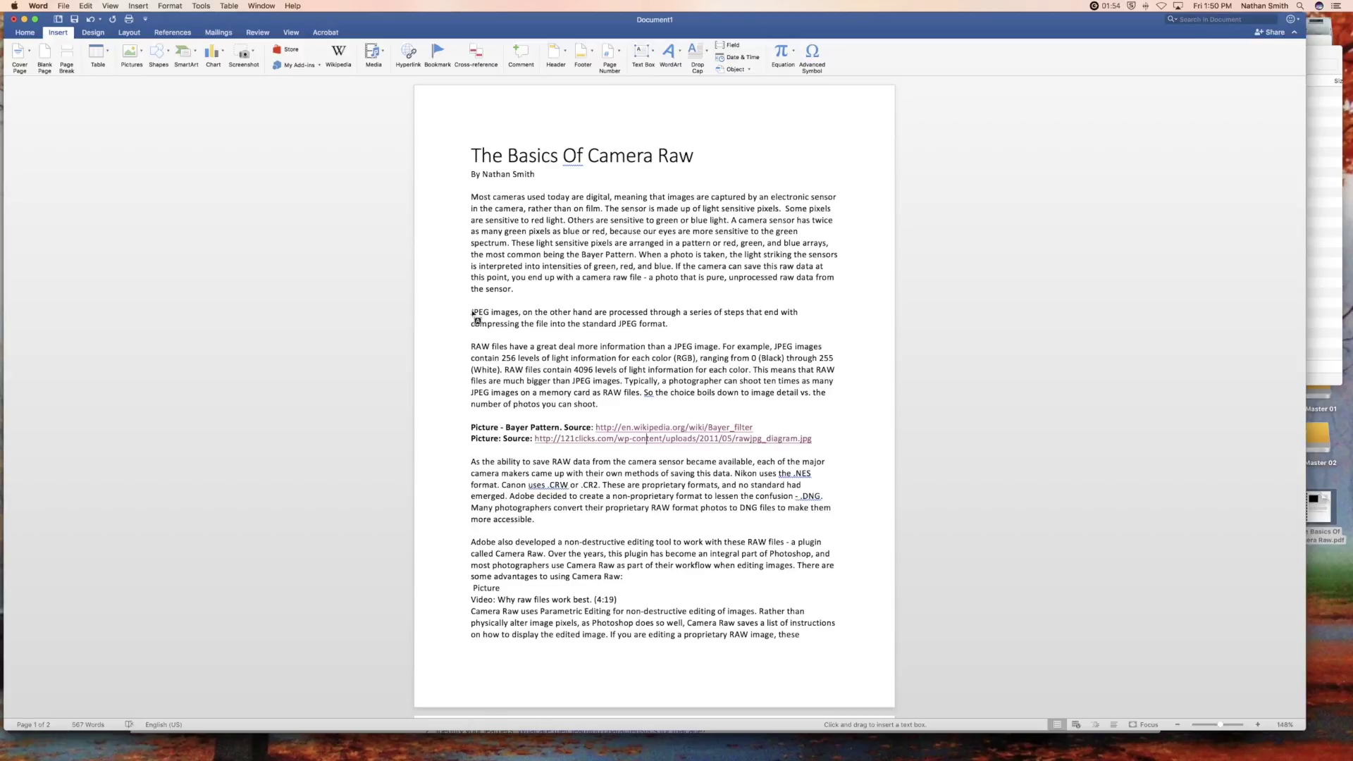
left_click_drag(472, 310, 690, 459)
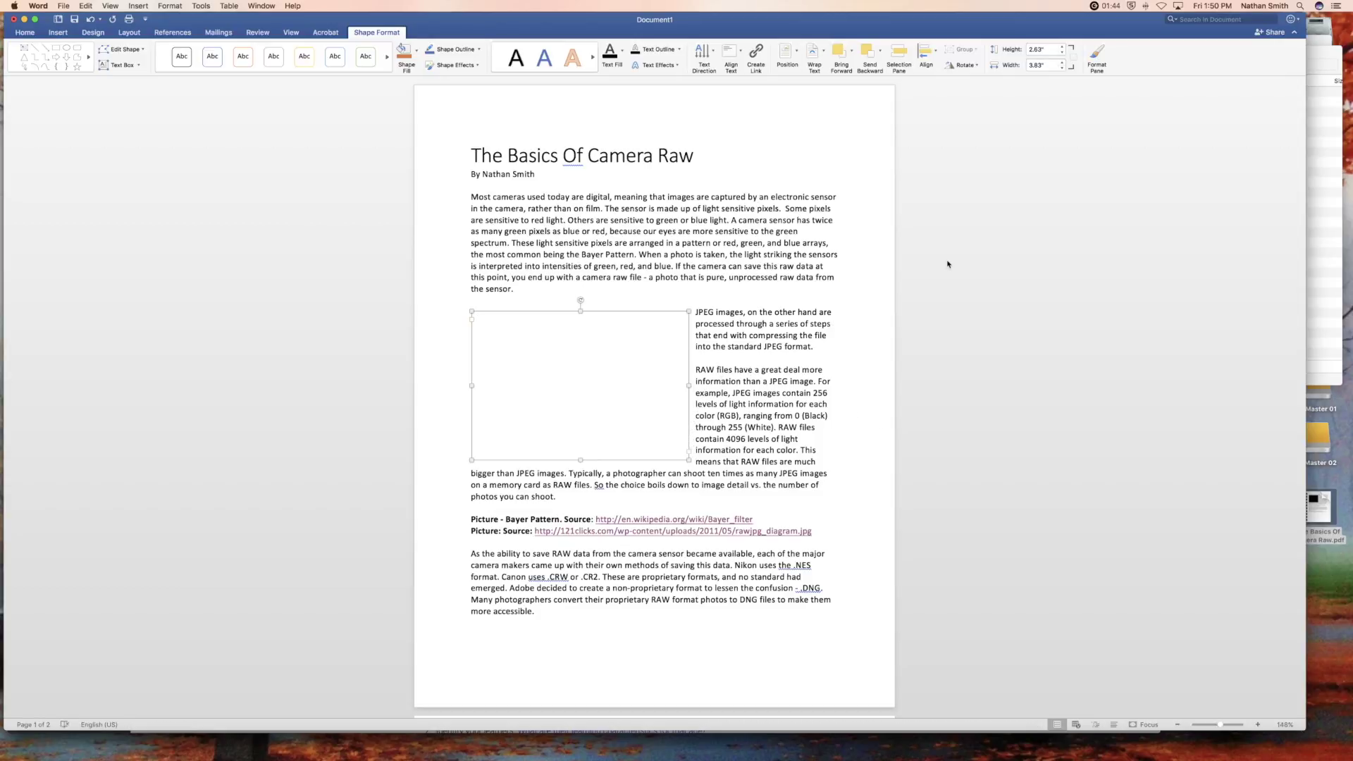
key("super+Tab")
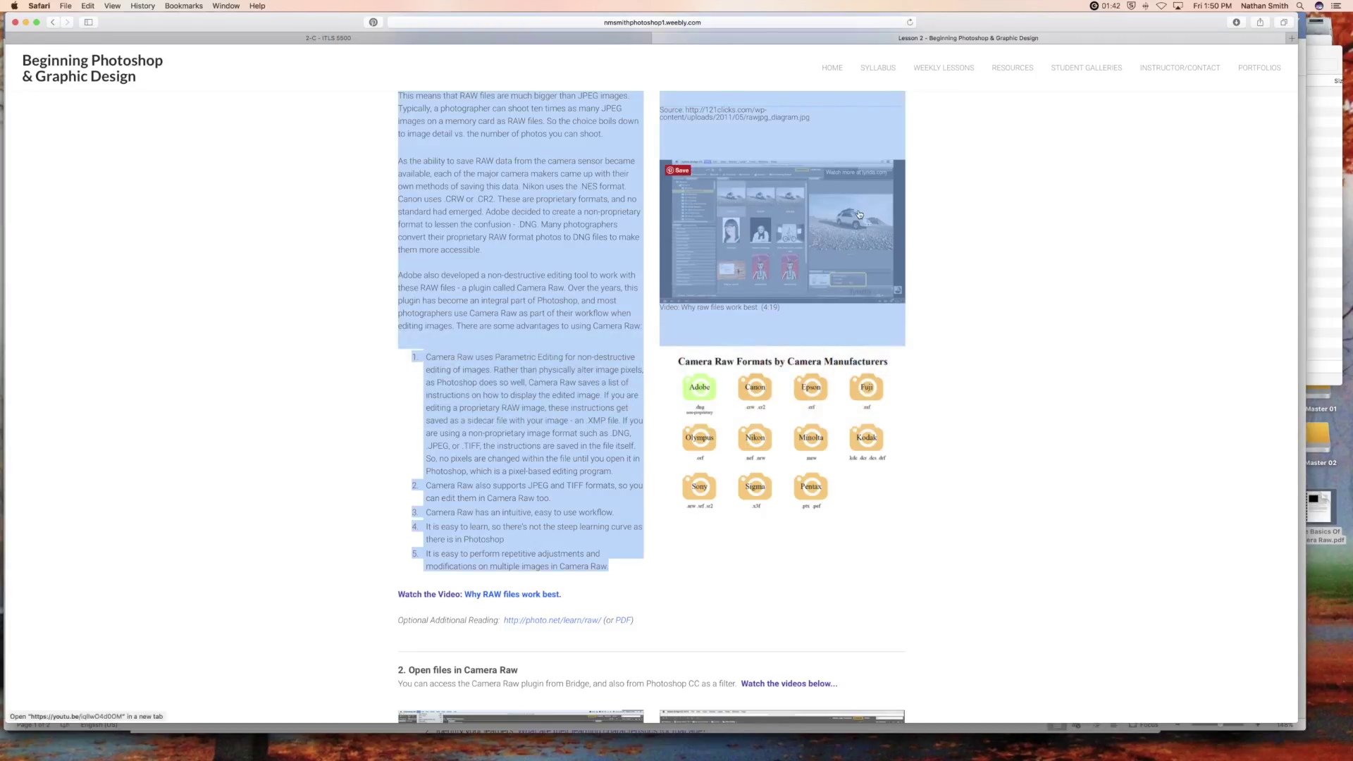
- Save the lesson page's Bayer pattern image to the Desktop as 7257354_orig.png
scroll(944, 239, "up", 10)
scroll(958, 211, "up", 2)
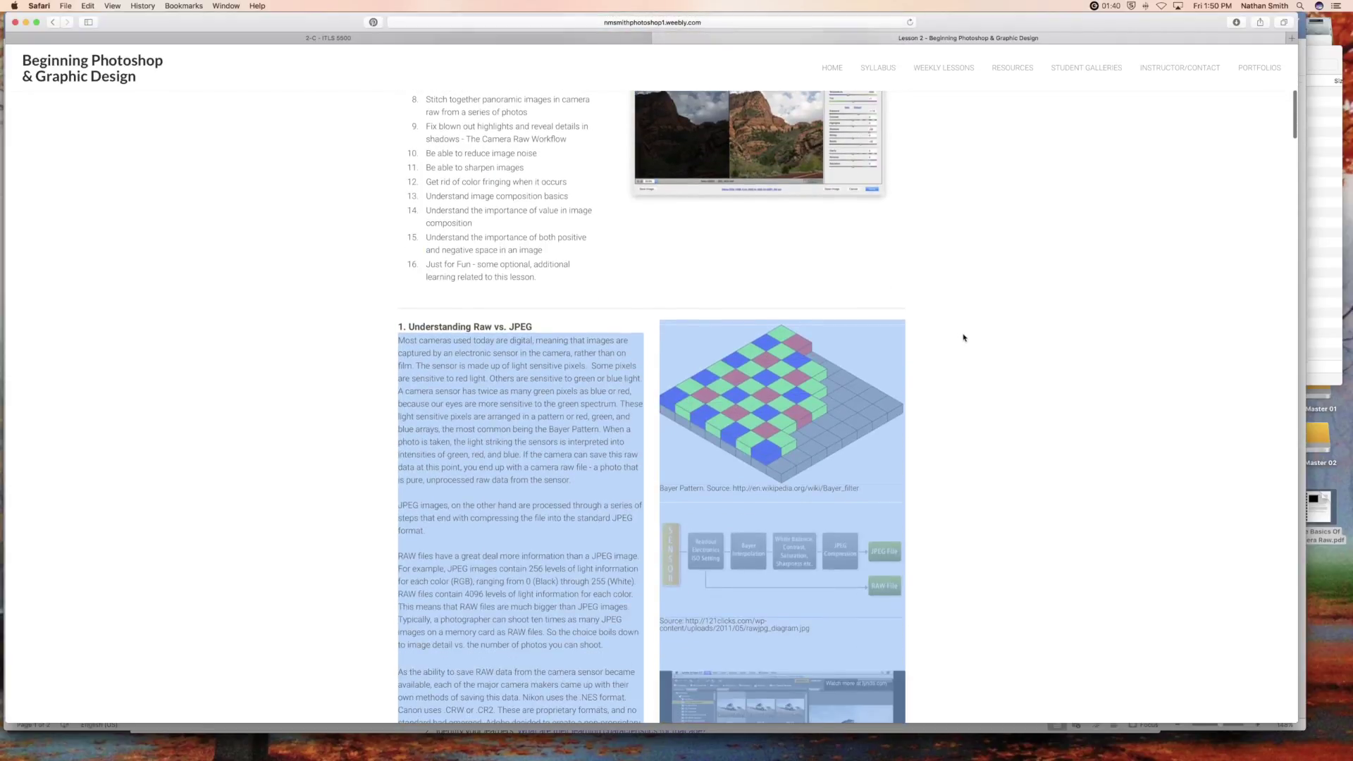
left_click(981, 345)
right_click(795, 380)
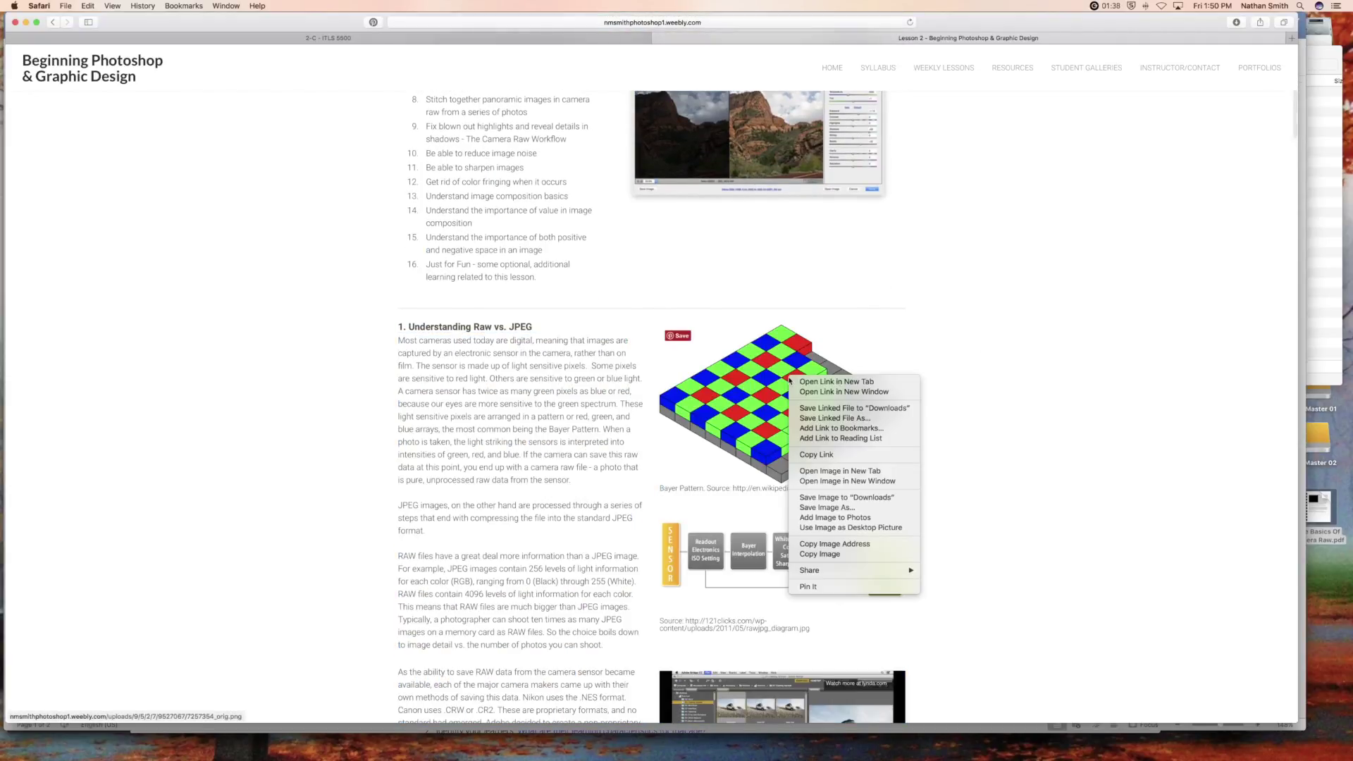
left_click(821, 508)
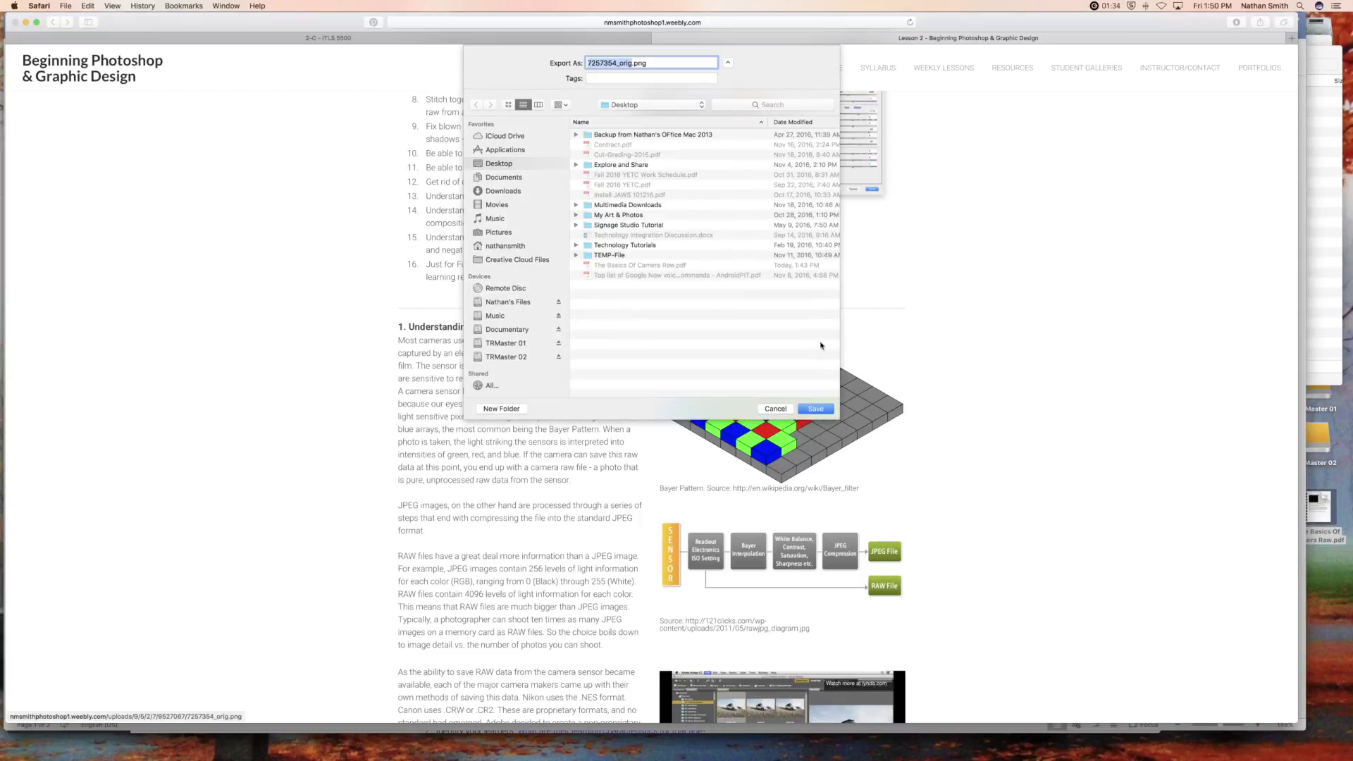
left_click(816, 409)
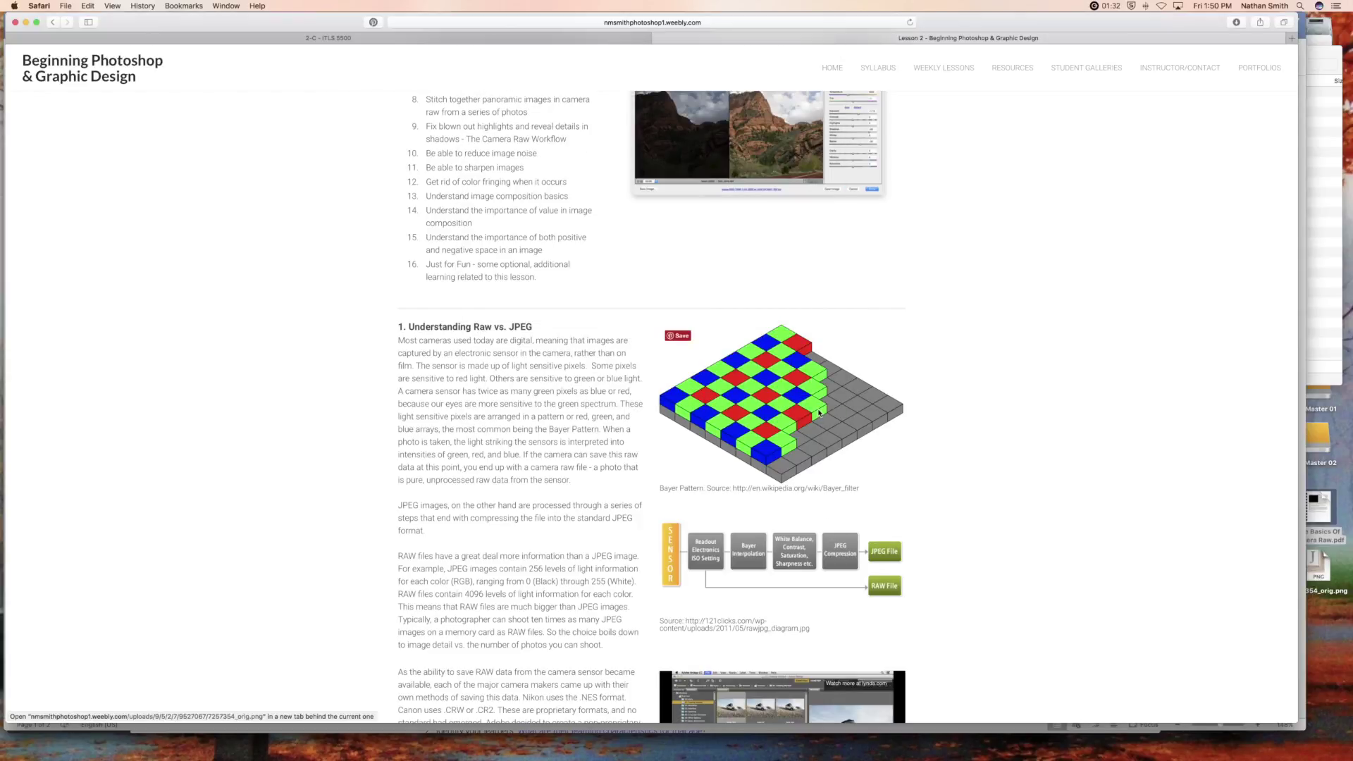
key("super+Tab")
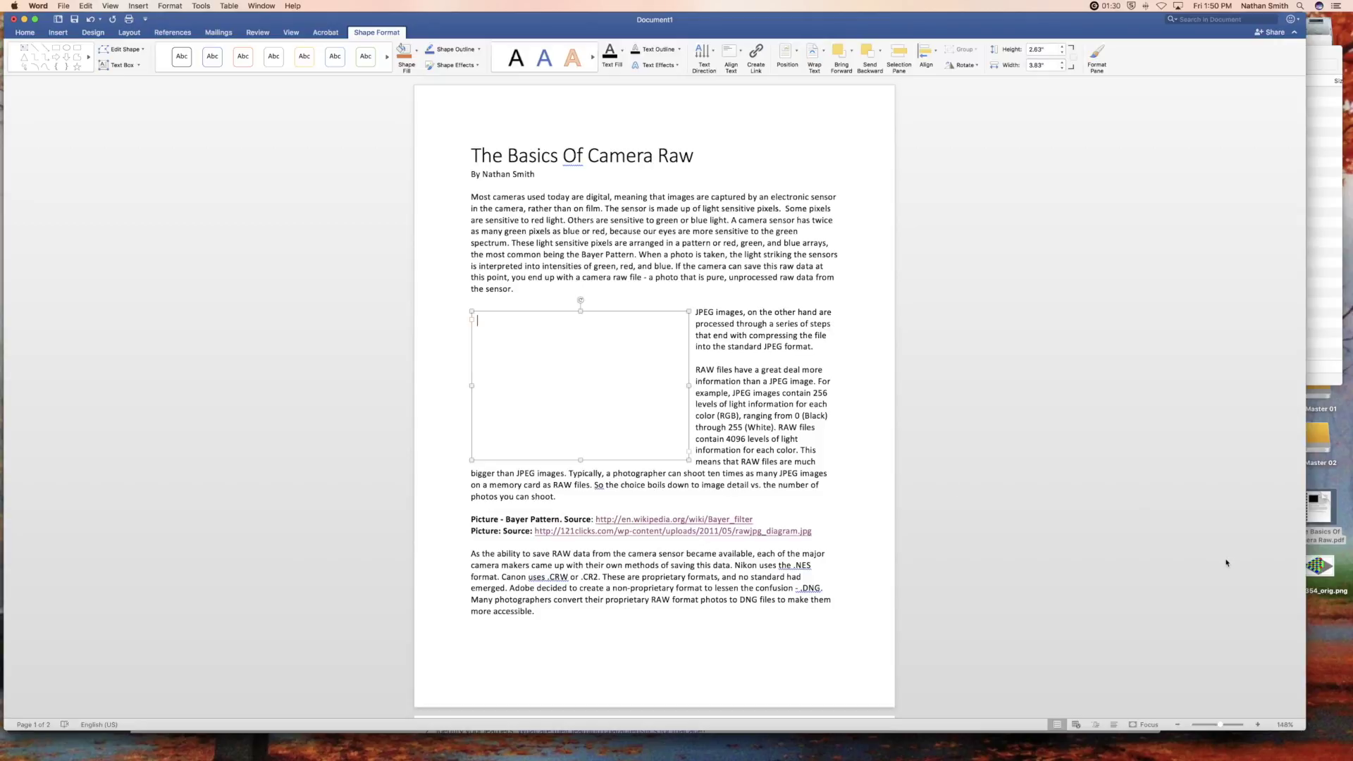
- Drop the saved Bayer pattern image into the text box and size it to 2.46" by 3.91"
left_click_drag(1304, 561, 651, 378)
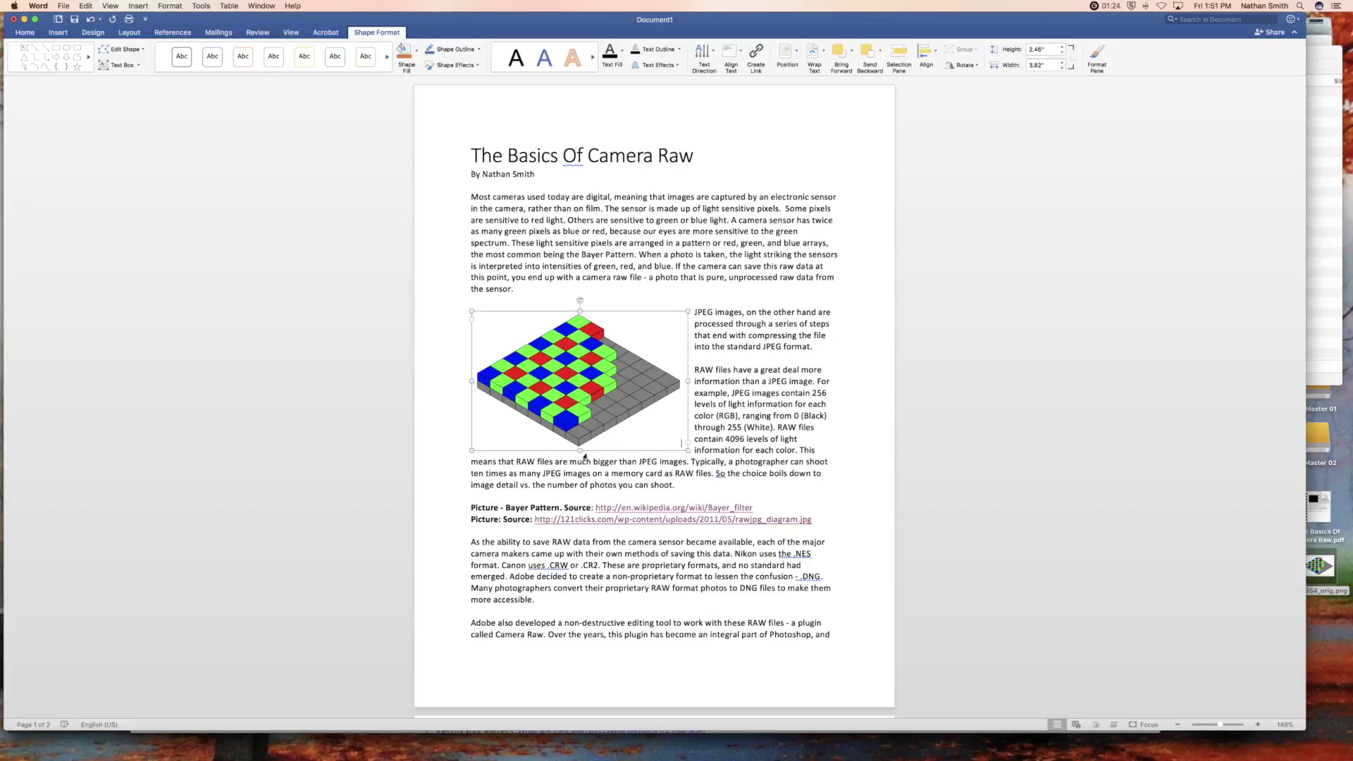
left_click_drag(686, 381, 692, 381)
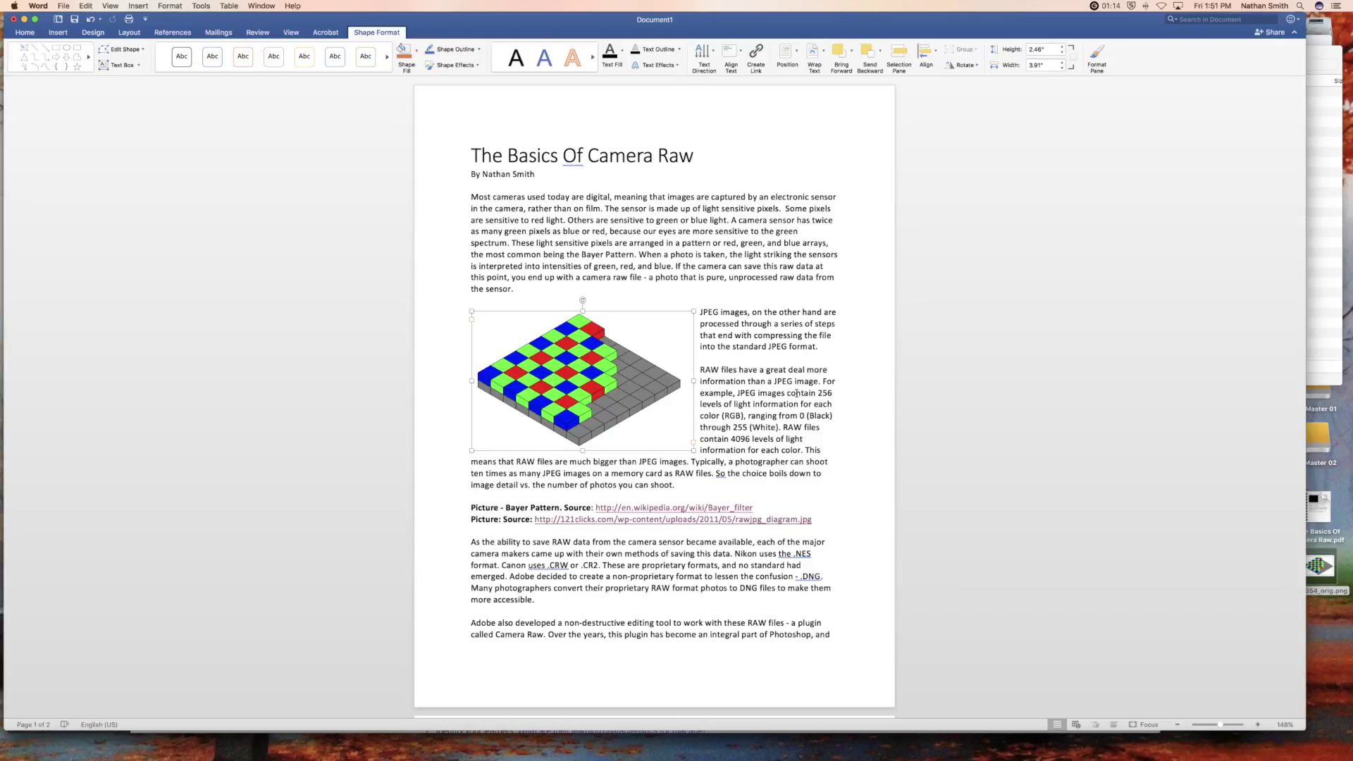
scroll(800, 427, "down", 1)
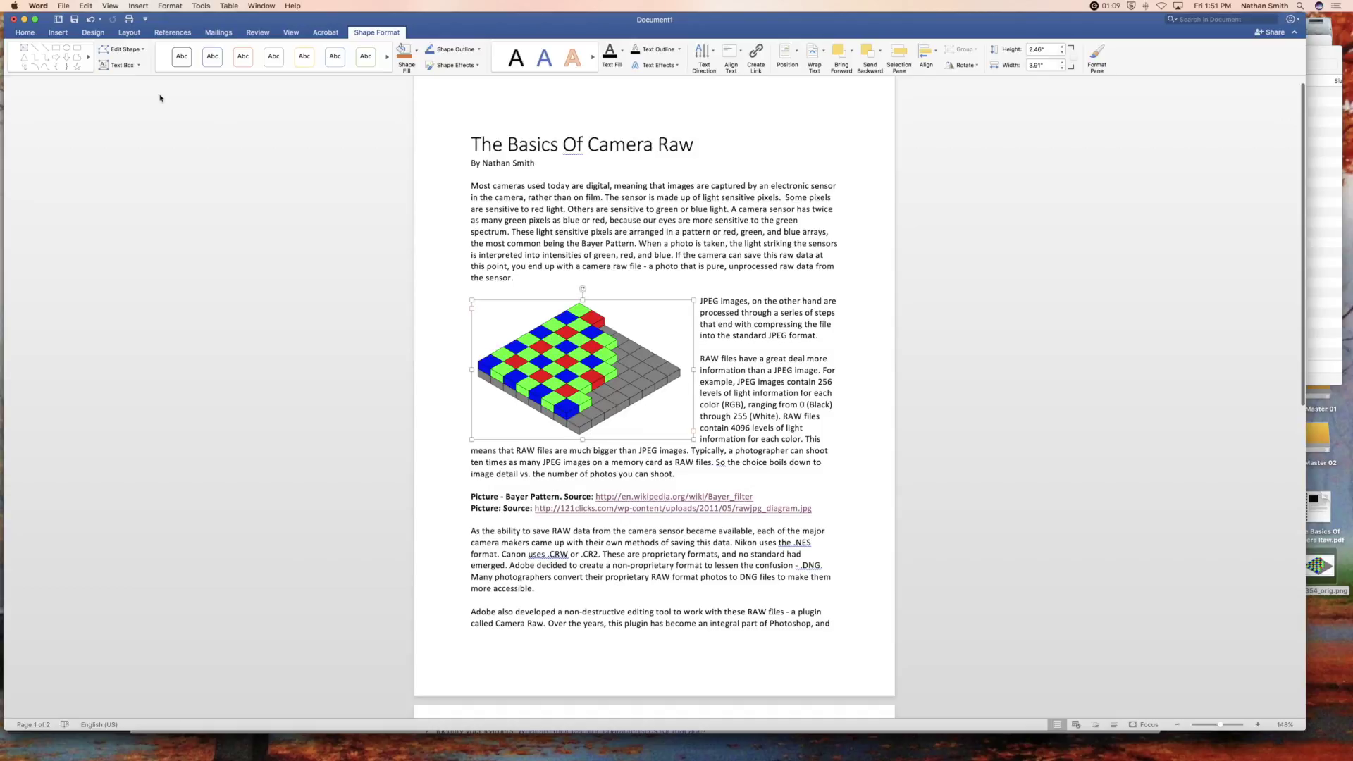
- Draw a 1.38" by 4" text box beside the 'As the ability to save RAW data' paragraph
left_click(58, 32)
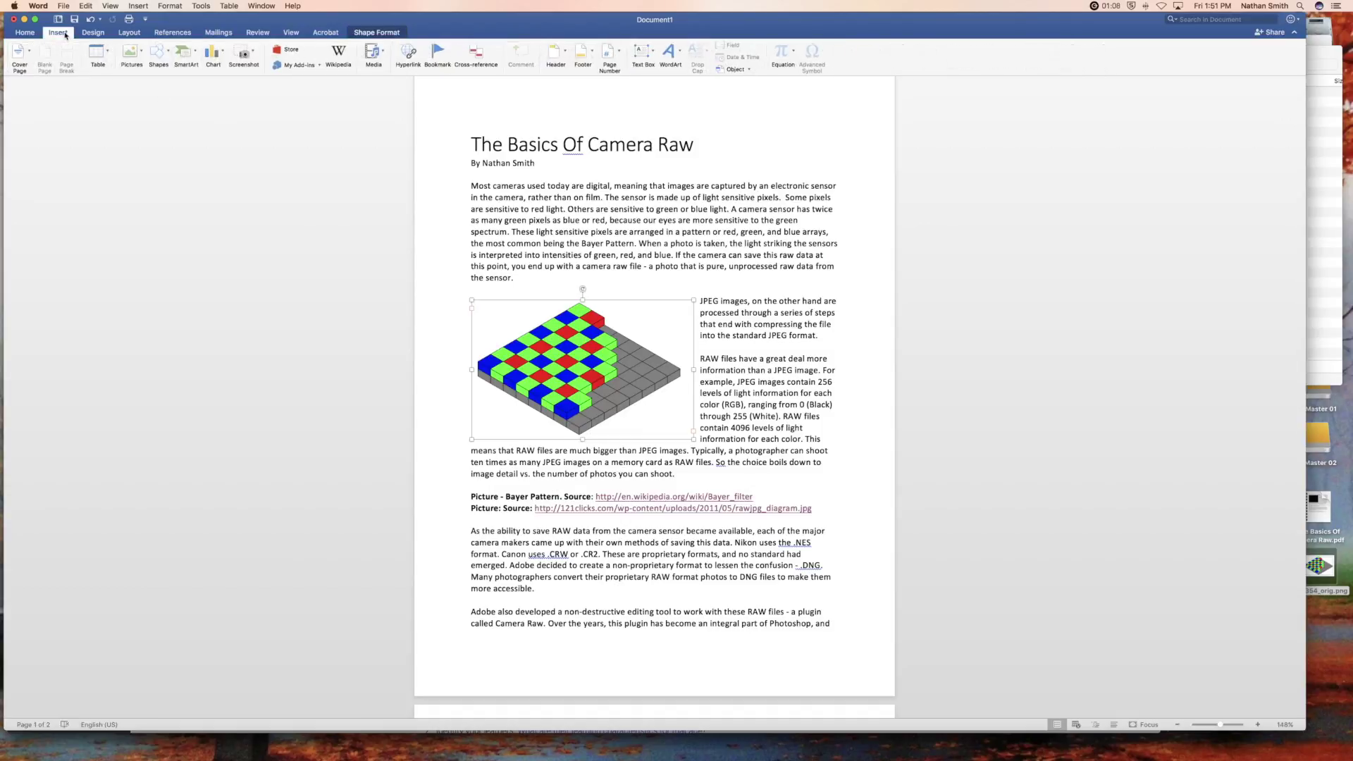
left_click(641, 56)
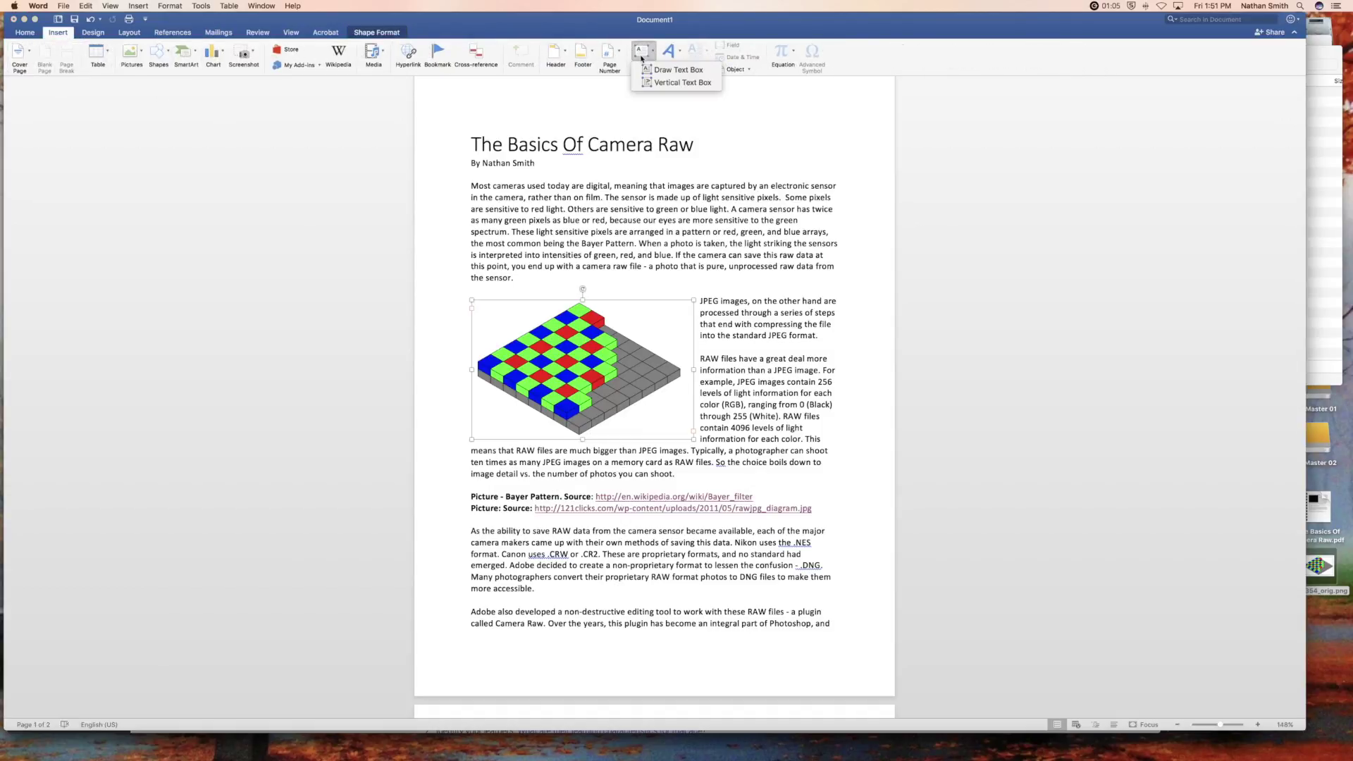
left_click(665, 70)
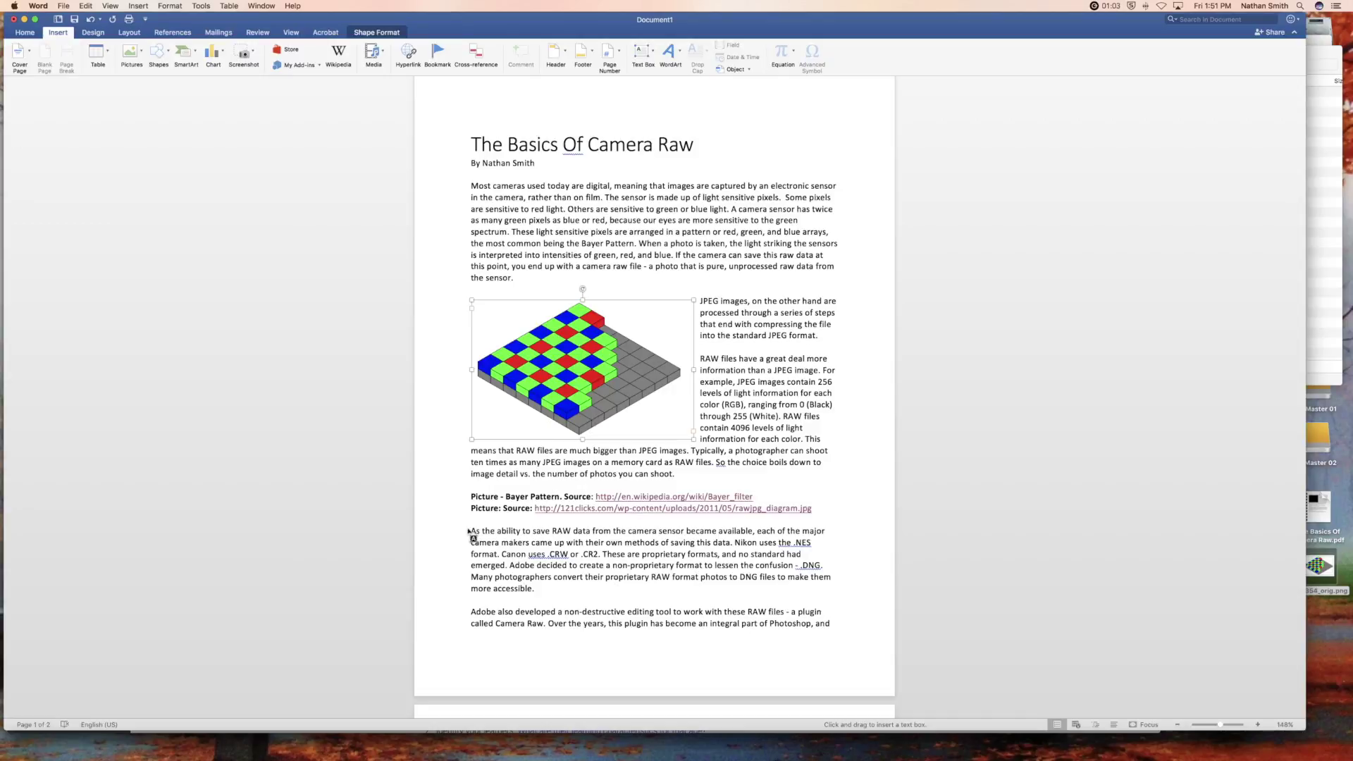
left_click_drag(468, 530, 698, 602)
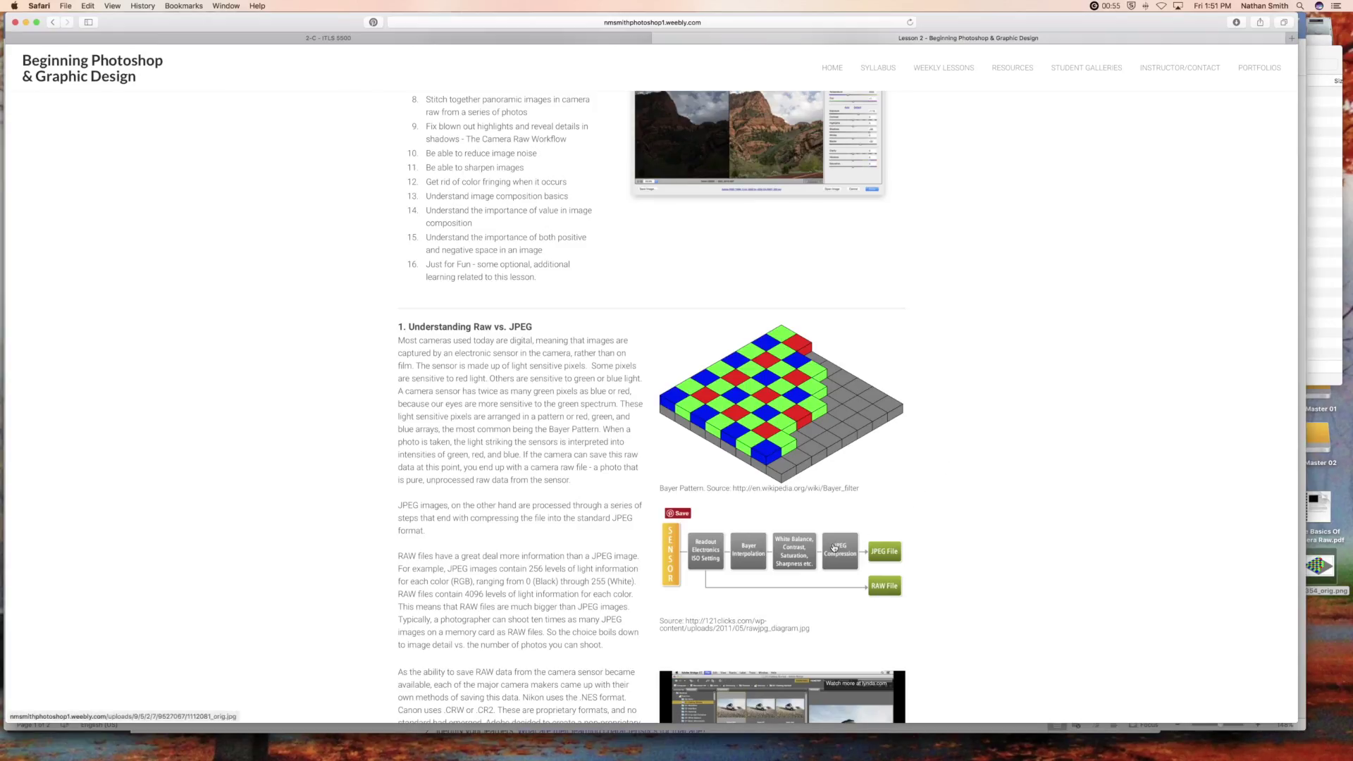
- Save the pipeline diagram from Safari to the Desktop as 1112081_orig.jpg
right_click(834, 546)
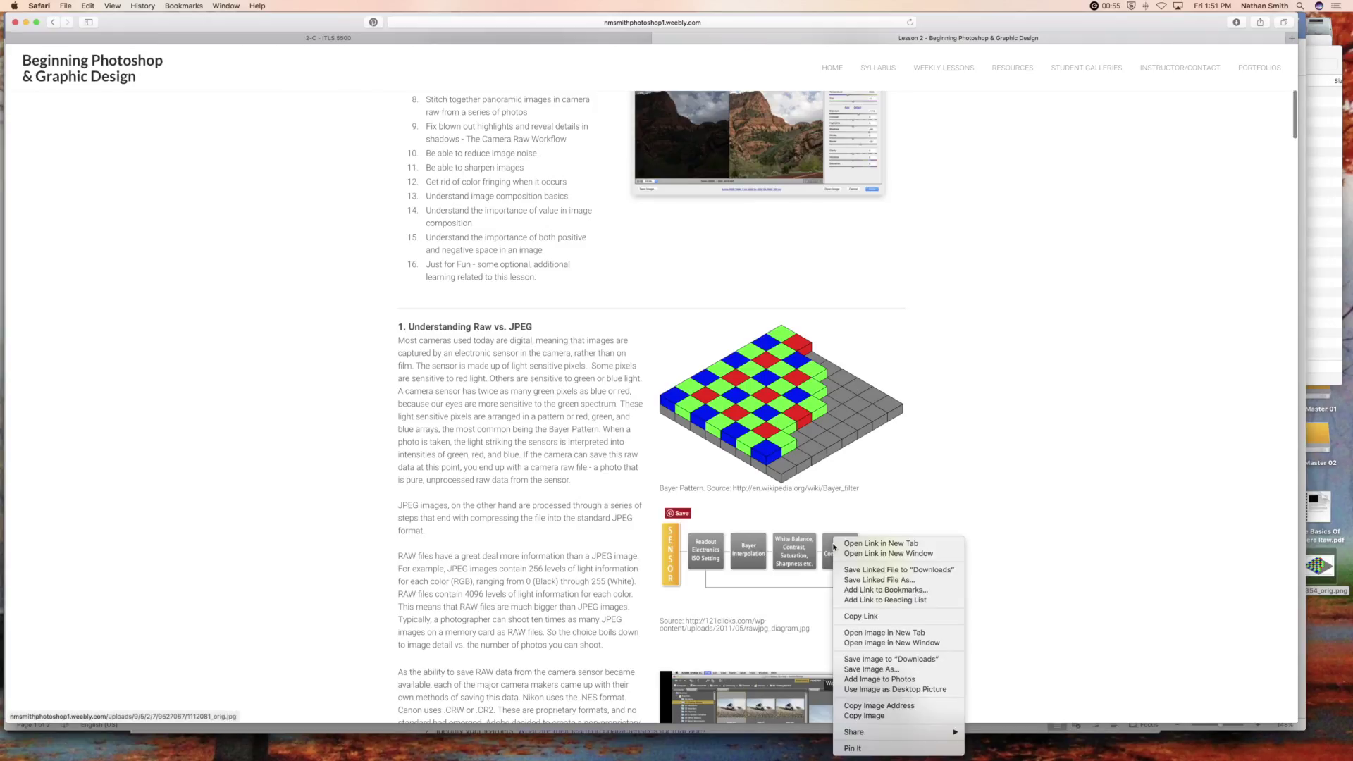
left_click(866, 668)
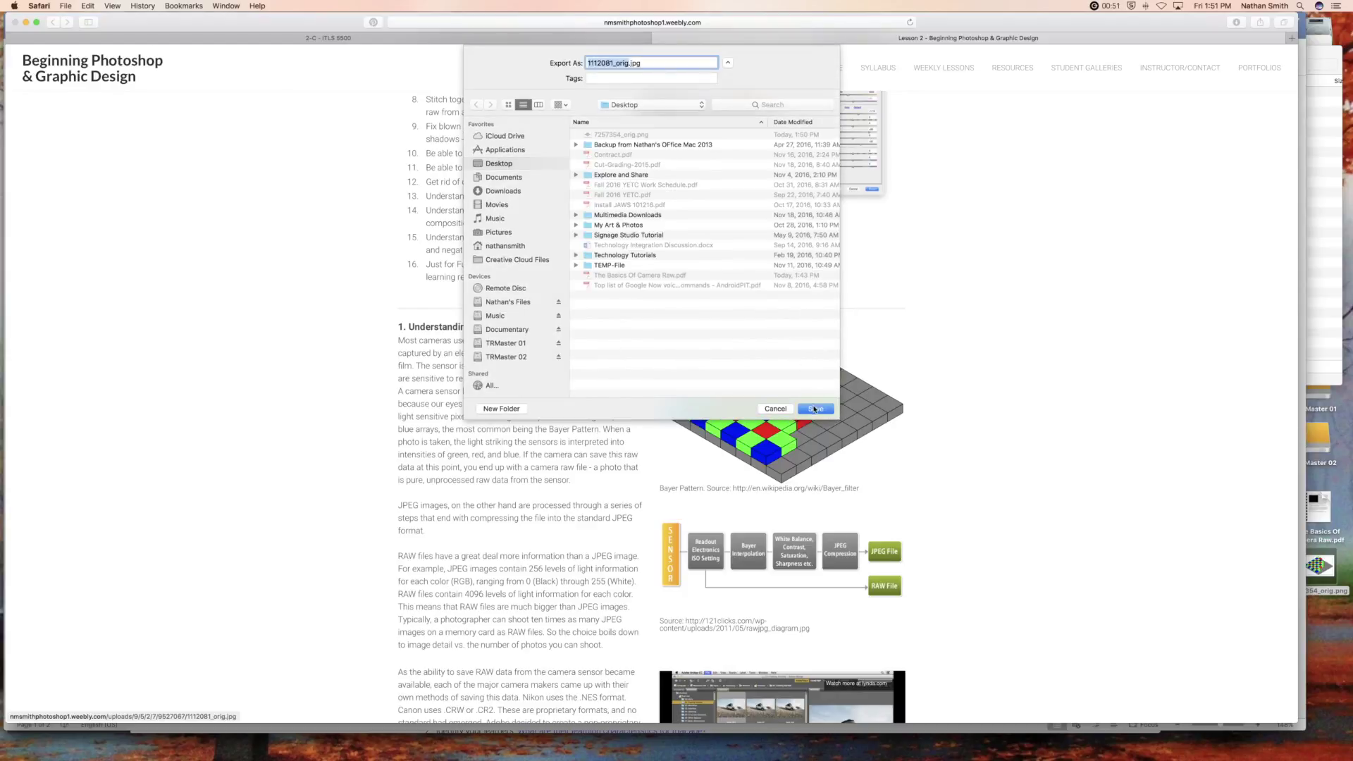
left_click(815, 409)
- Drag the saved pipeline diagram JPEG from the Desktop into the empty Word text box
key("super+Tab")
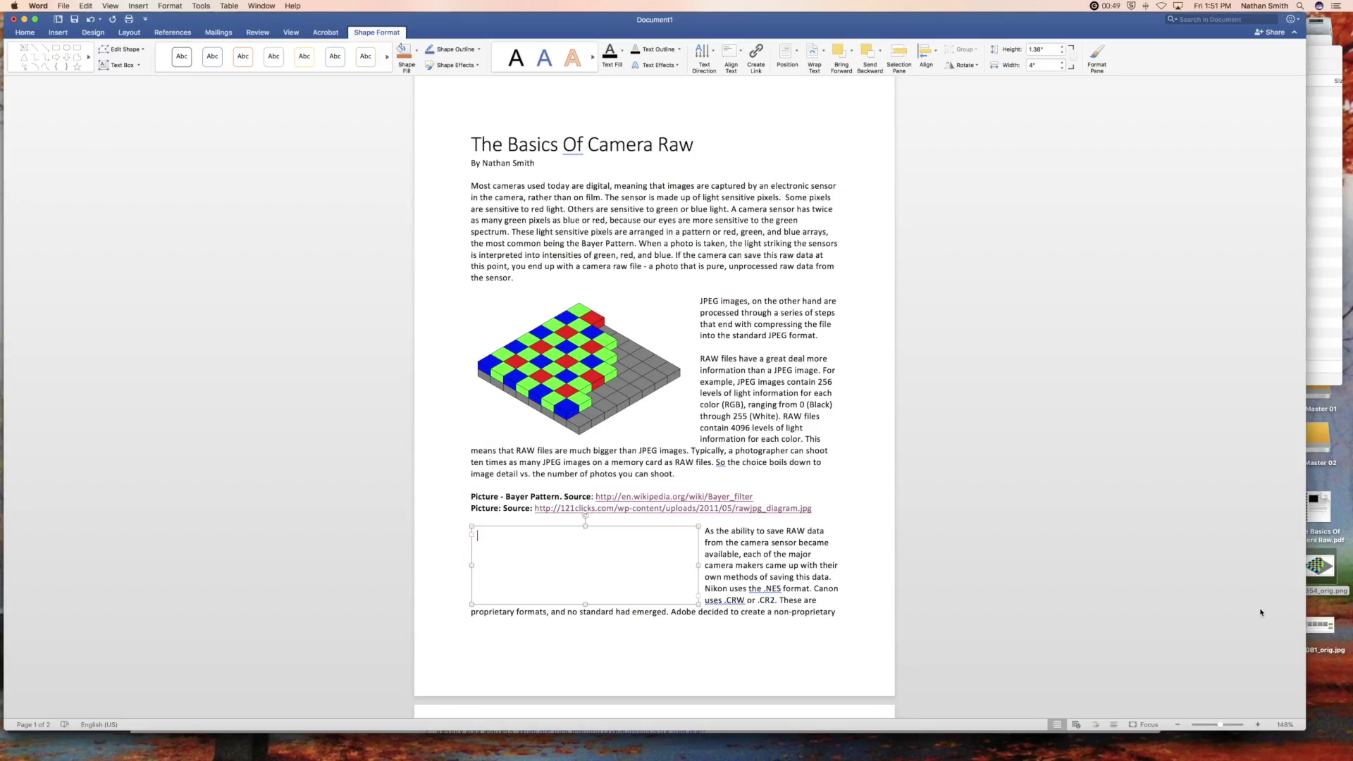
left_click_drag(1314, 612, 605, 555)
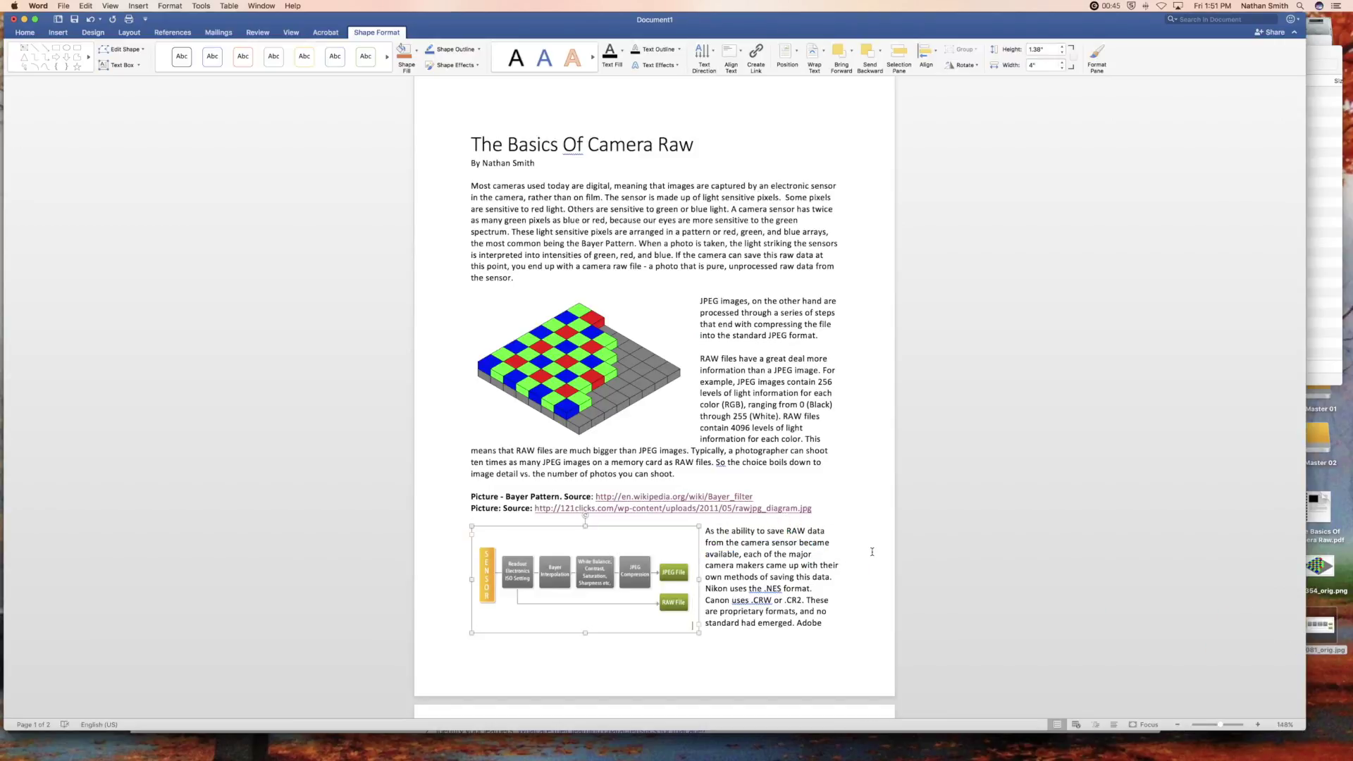
scroll(871, 551, "down", 10)
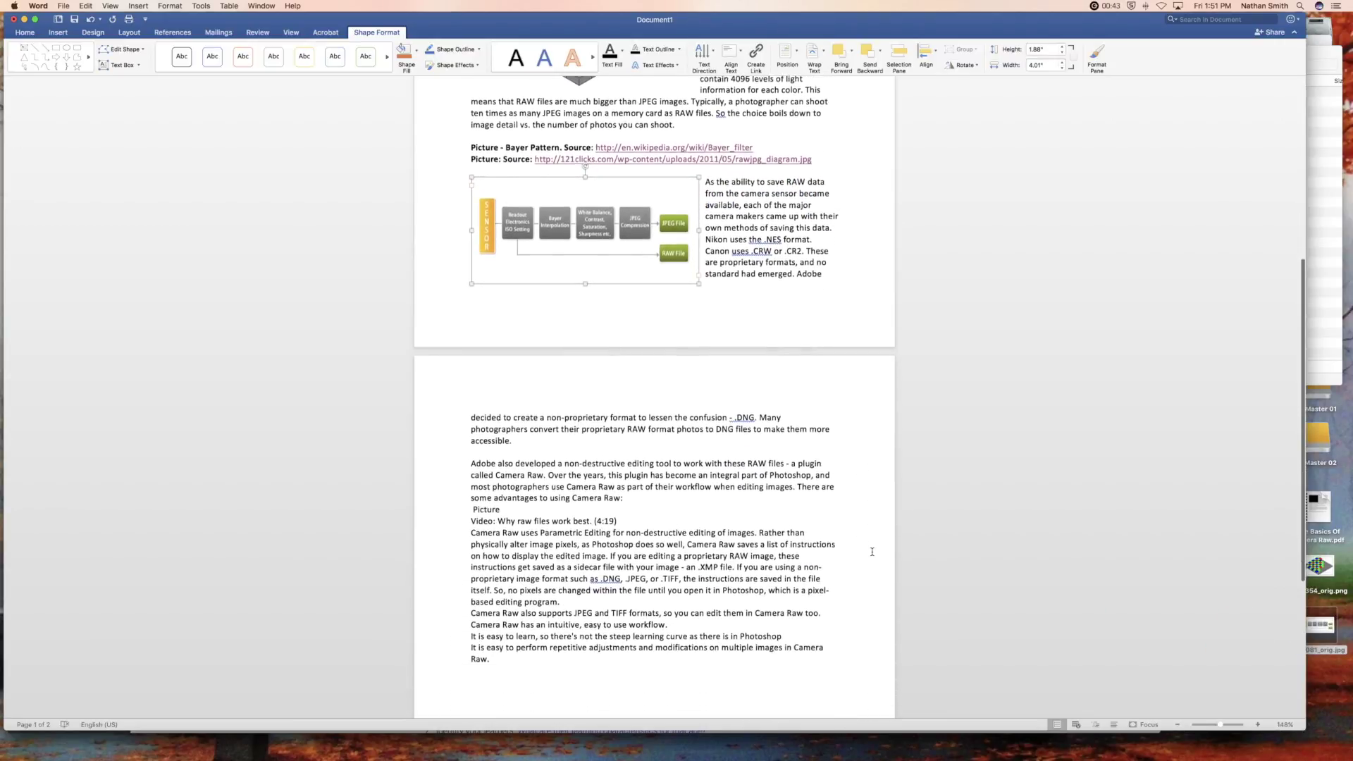
scroll(872, 551, "down", 1)
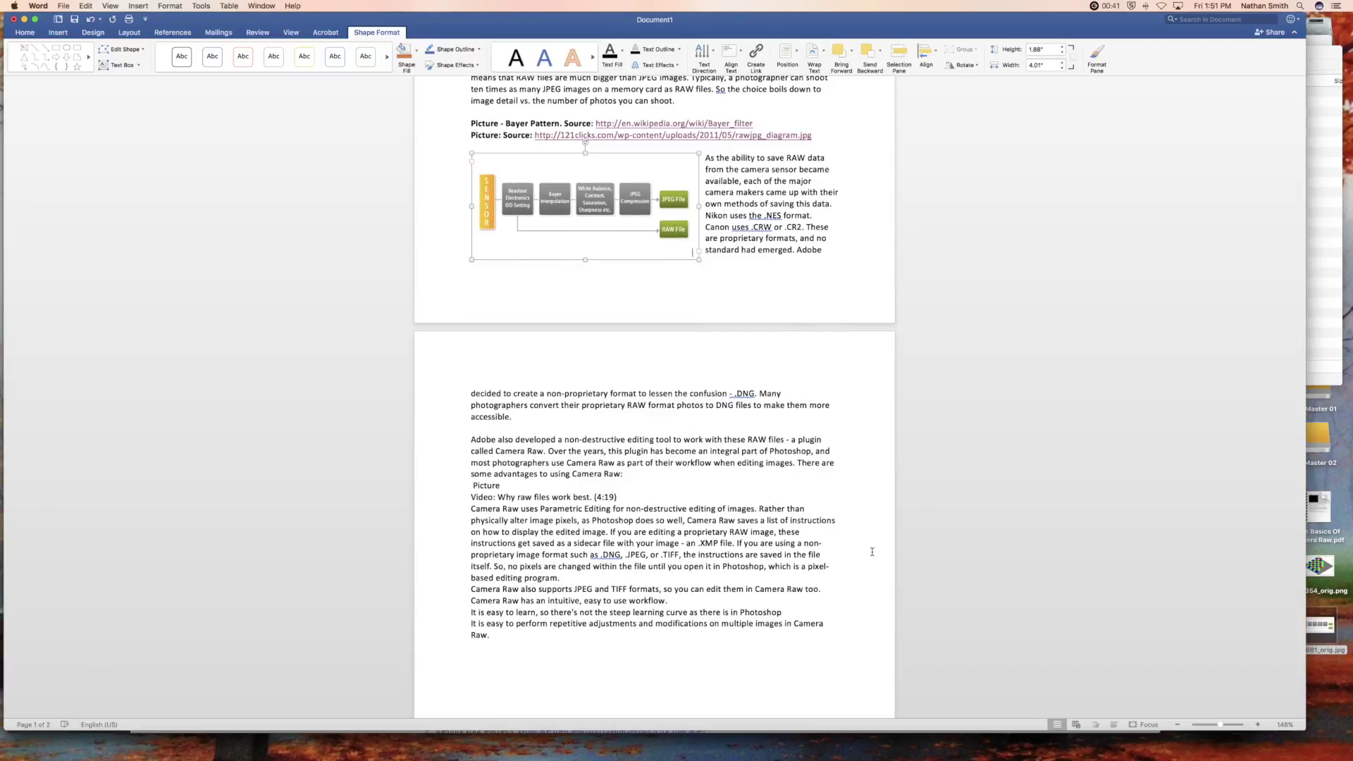
left_click(626, 477)
- Add blank lines after 'Camera Raw:', after 'Picture' and after '(4:19)' on page 2
key("Return")
left_click(514, 493)
key("Return")
left_click(637, 517)
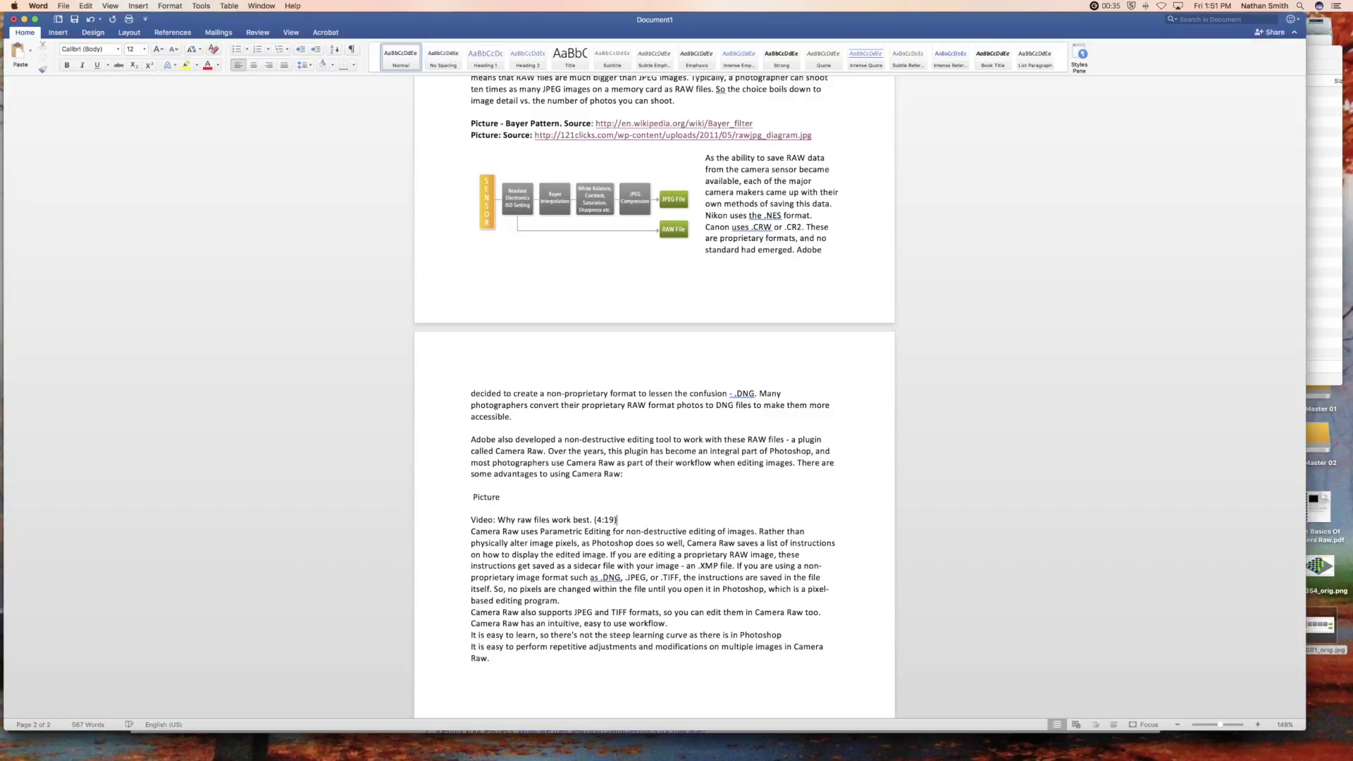
key("Return")
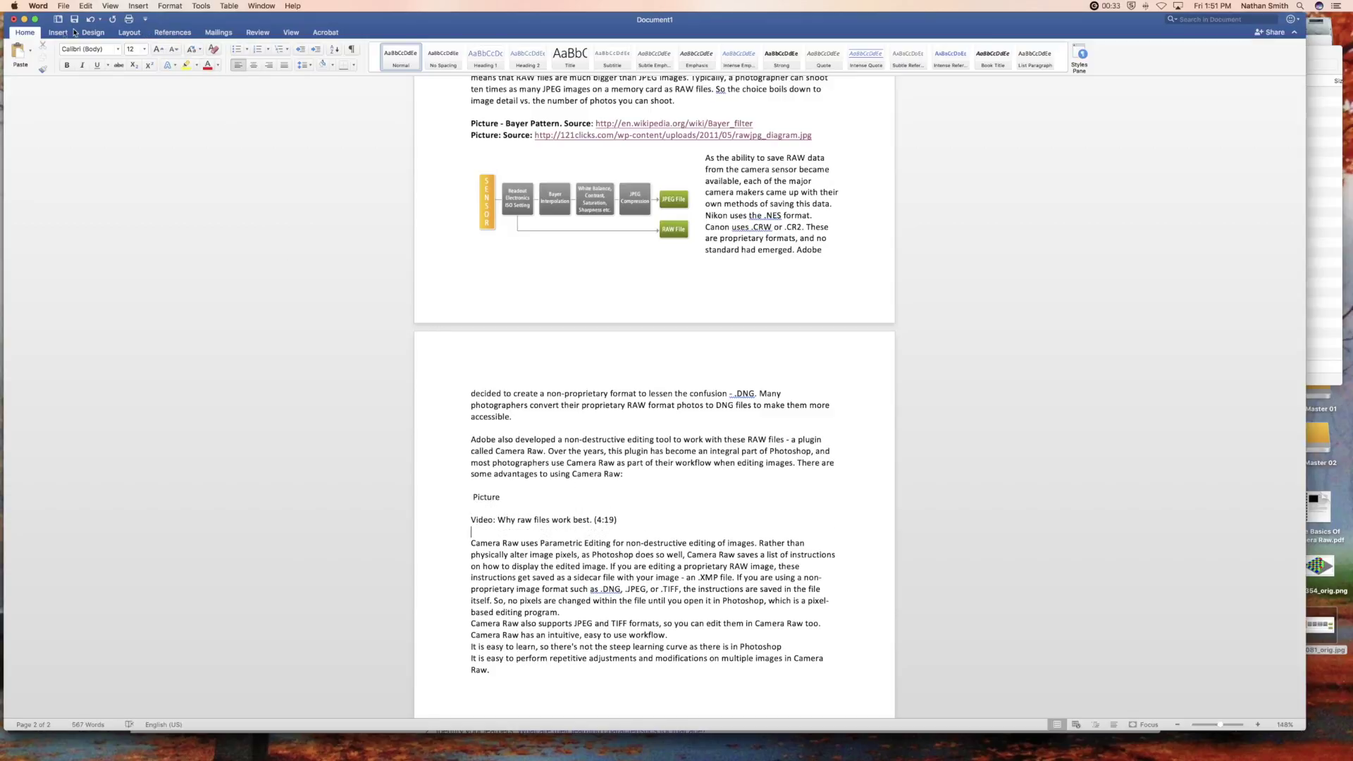
- Look over the Insert tab's Media options, then return to the Safari Lesson 2 page
left_click(70, 32)
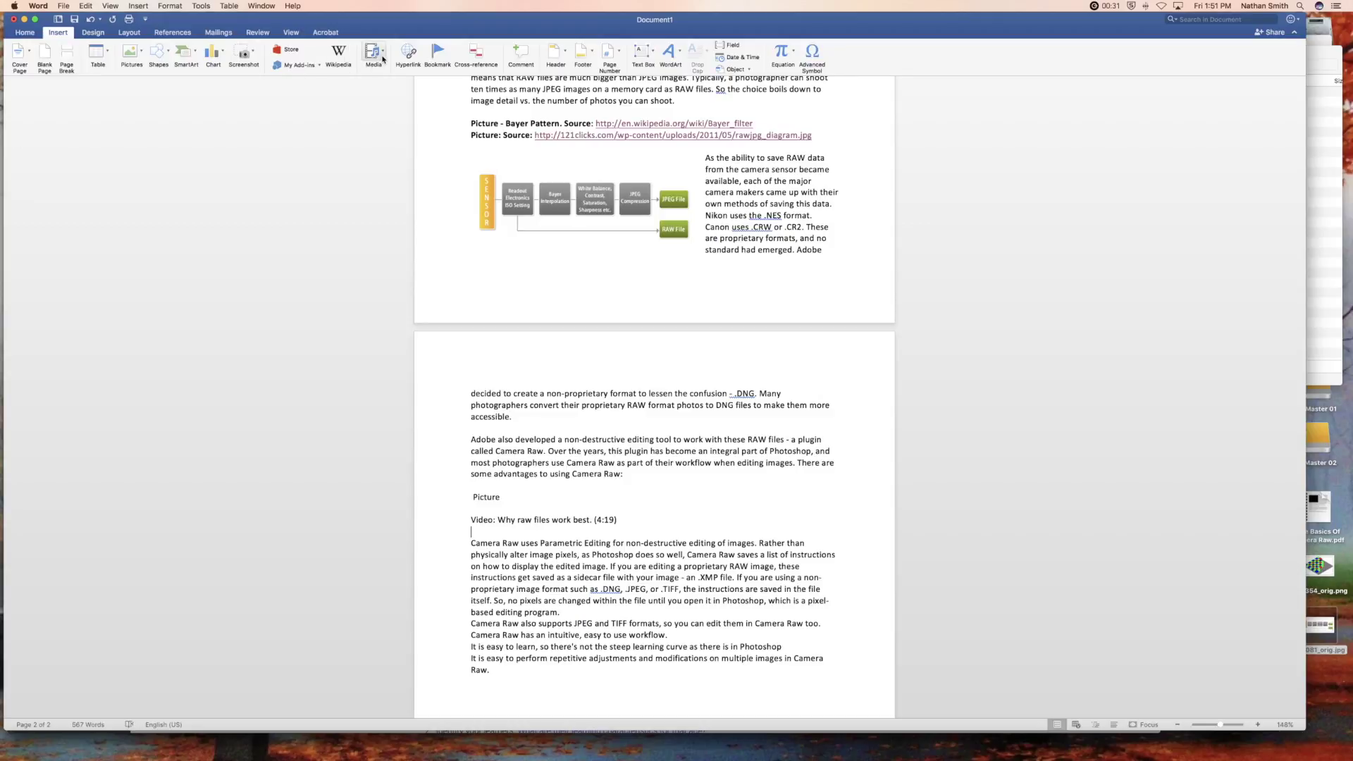
left_click(383, 54)
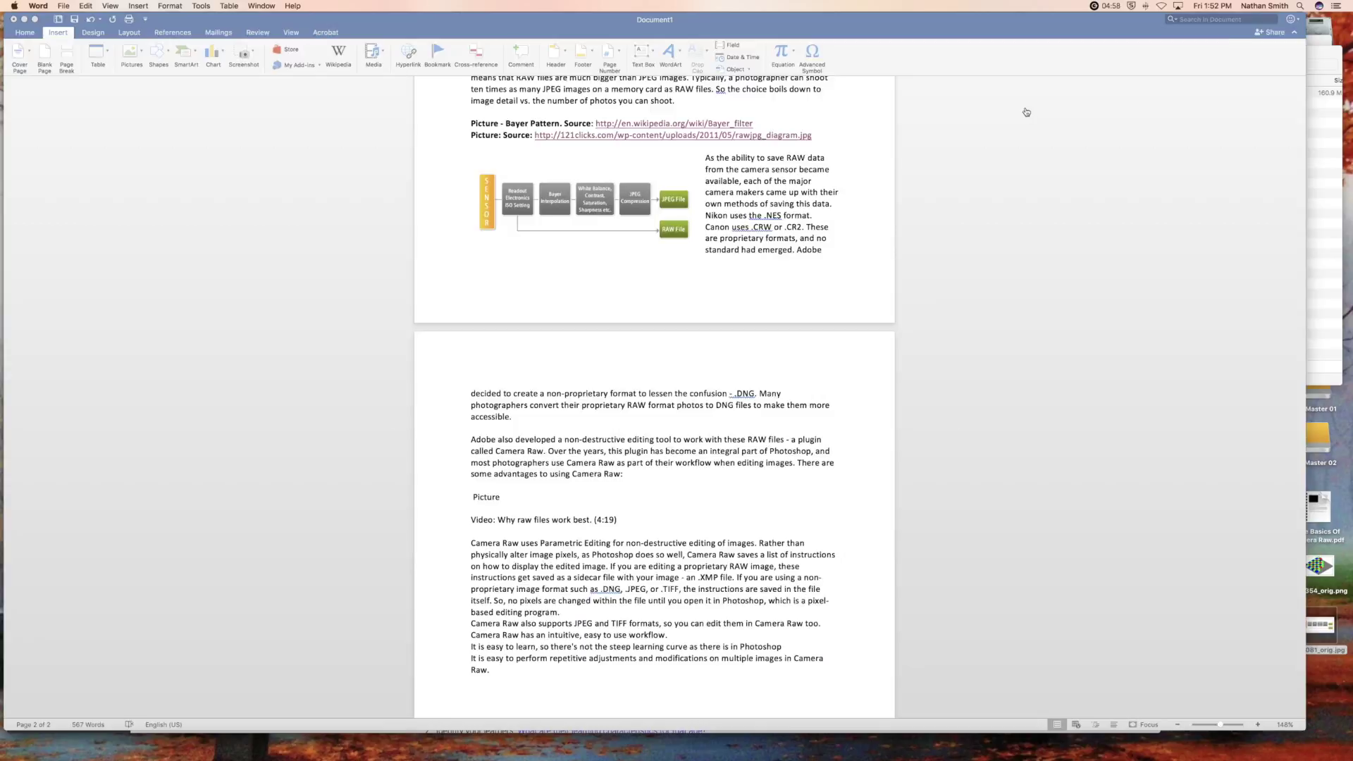
key("super+Tab")
- Open the lynda 'Why raw files work best' video on YouTube, select its URL, and pause at 0:30
scroll(842, 201, "up", 6)
scroll(841, 193, "down", 8)
scroll(841, 189, "down", 5)
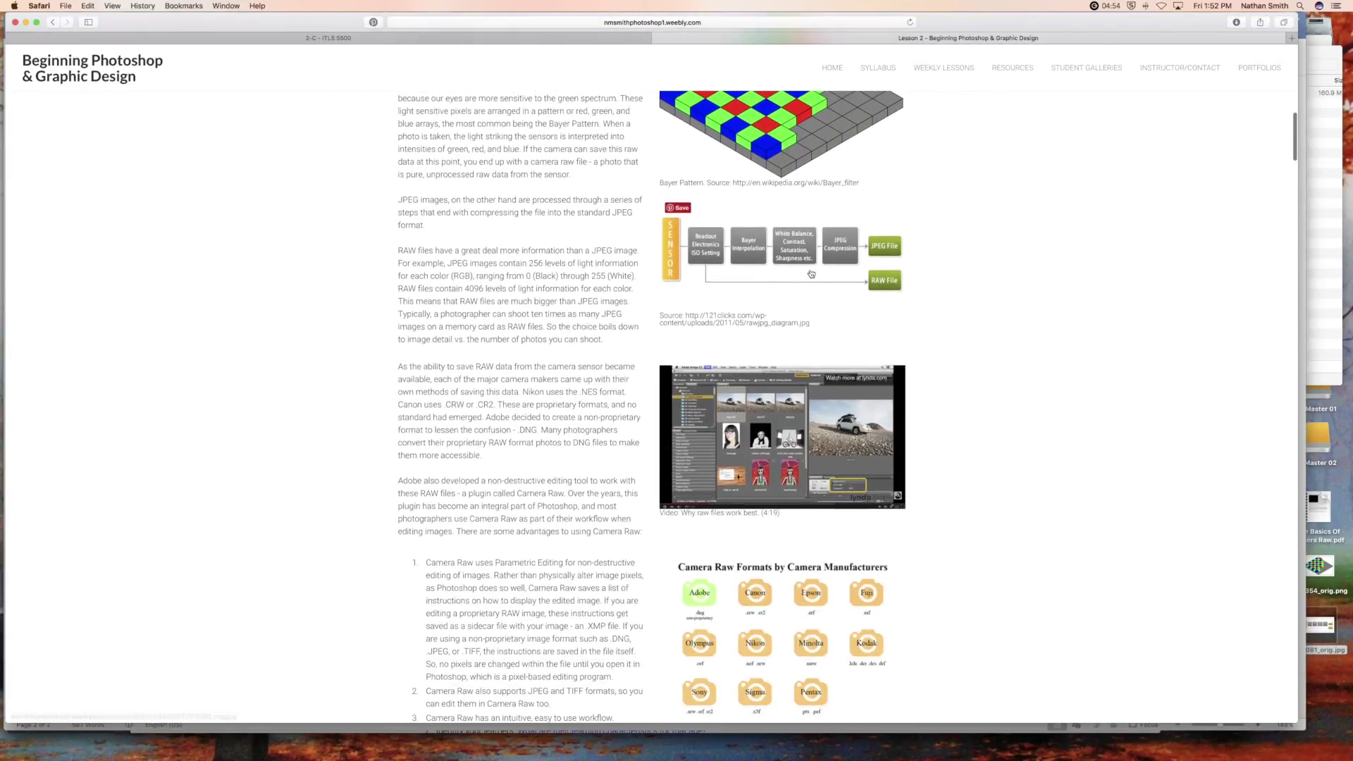
left_click(776, 417)
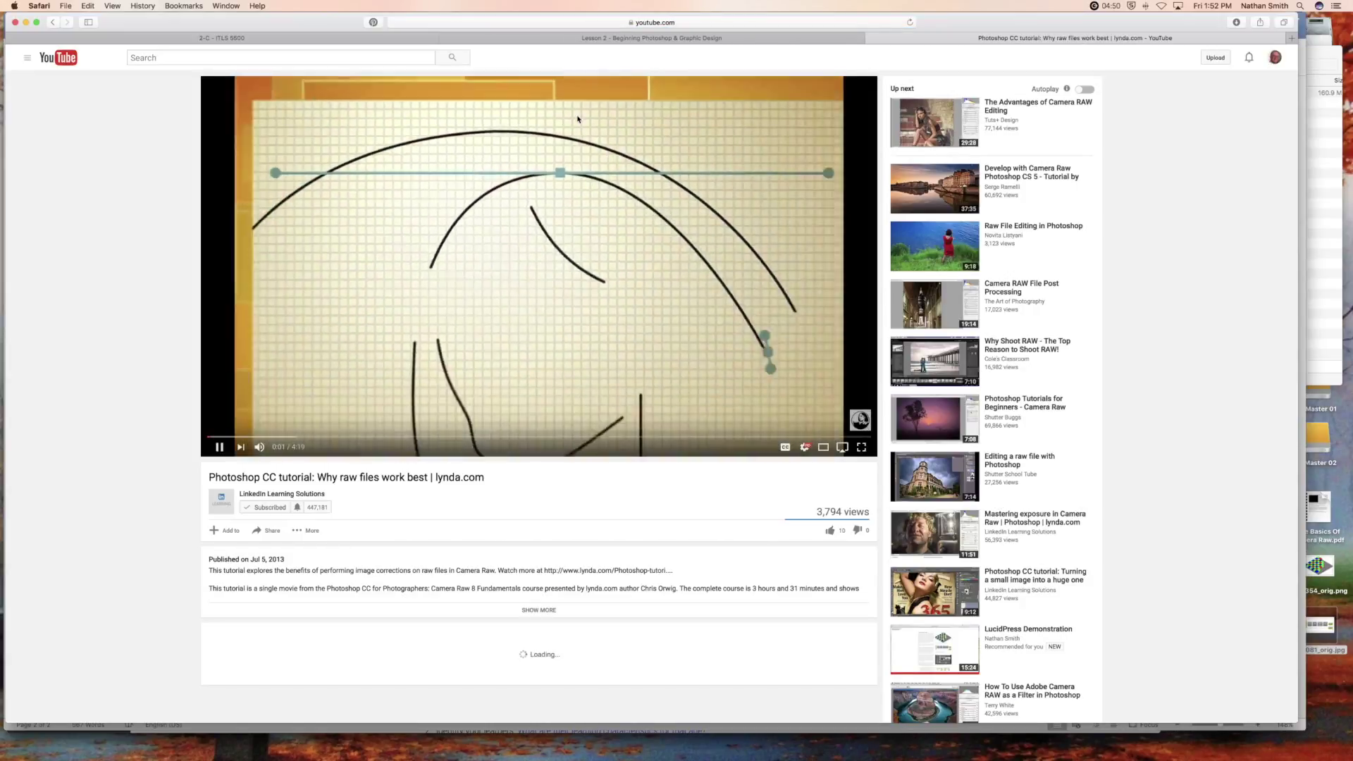
left_click(709, 24)
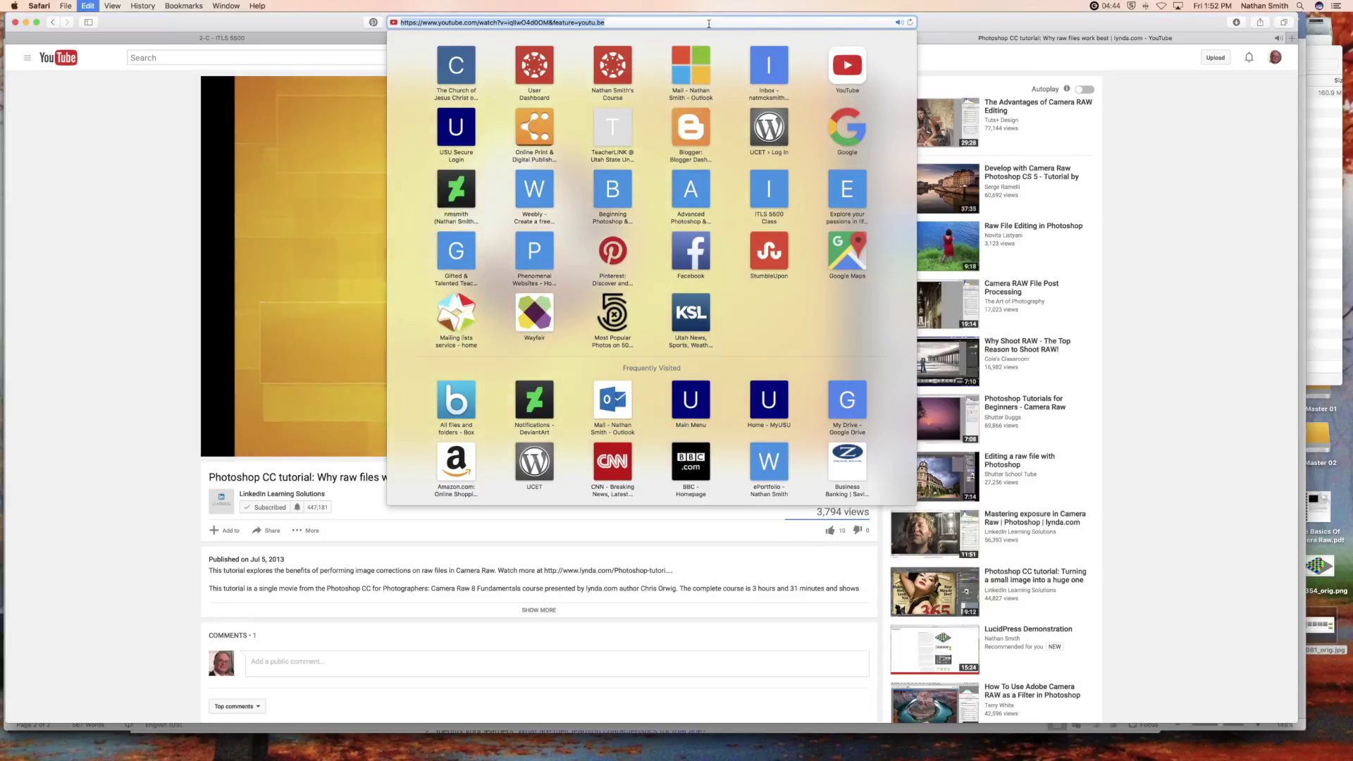
left_click(150, 157)
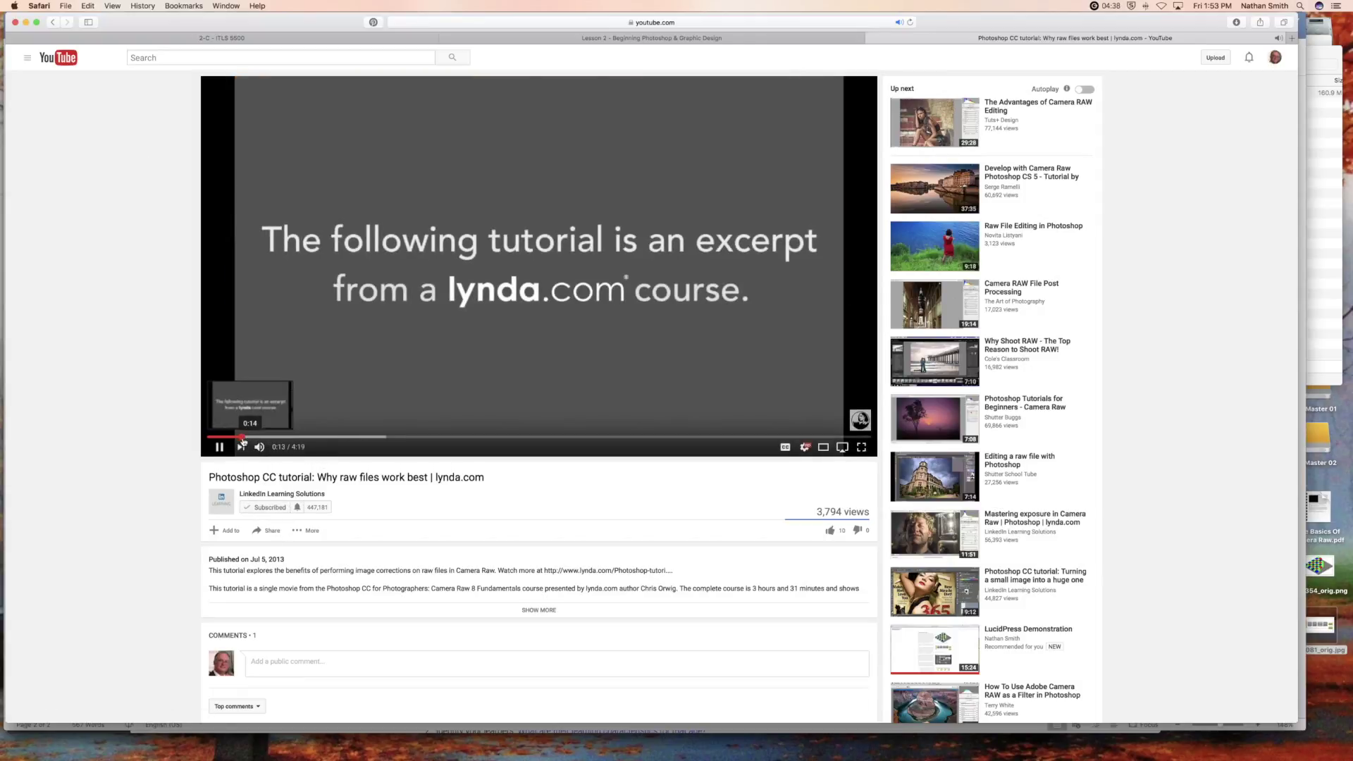
left_click_drag(260, 438, 279, 442)
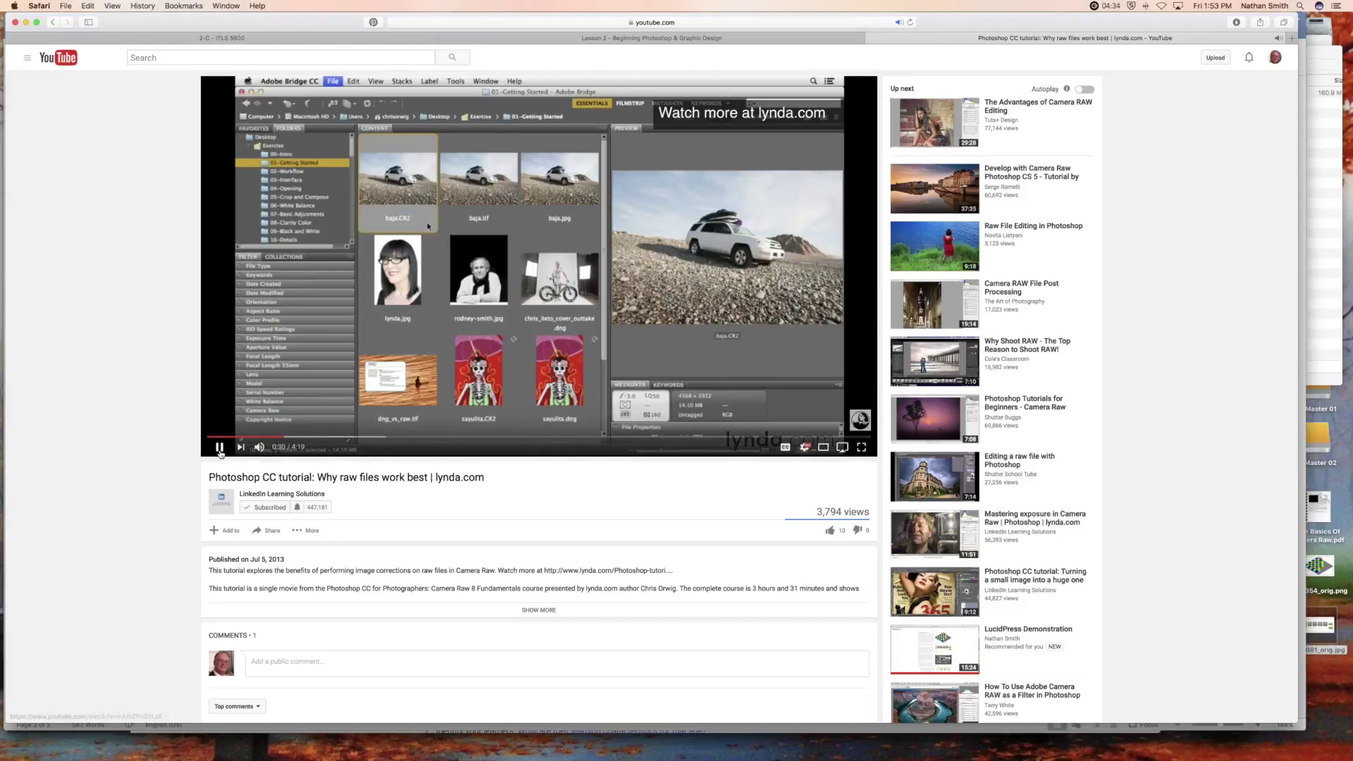
left_click(219, 448)
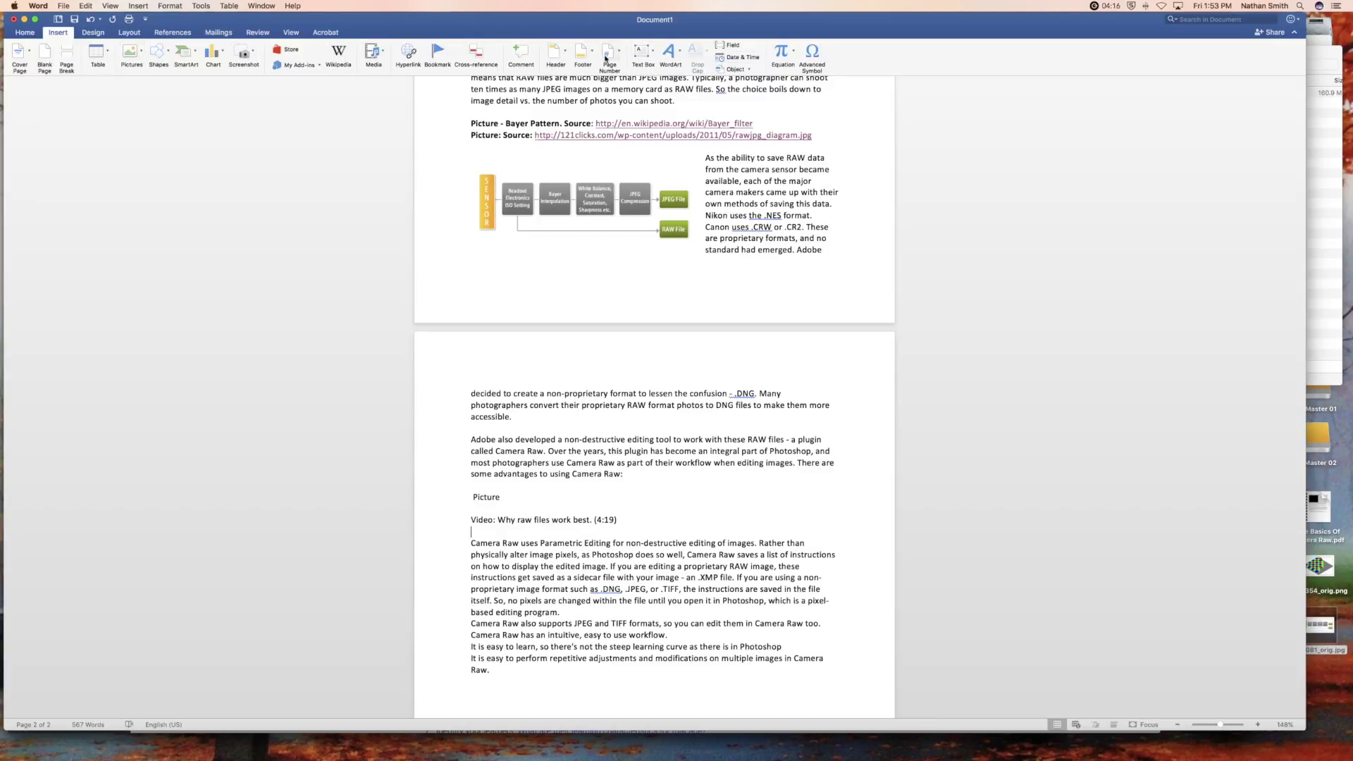
- Draw a 2.75" by 4.17" text box at the top-left of page 2
left_click(641, 53)
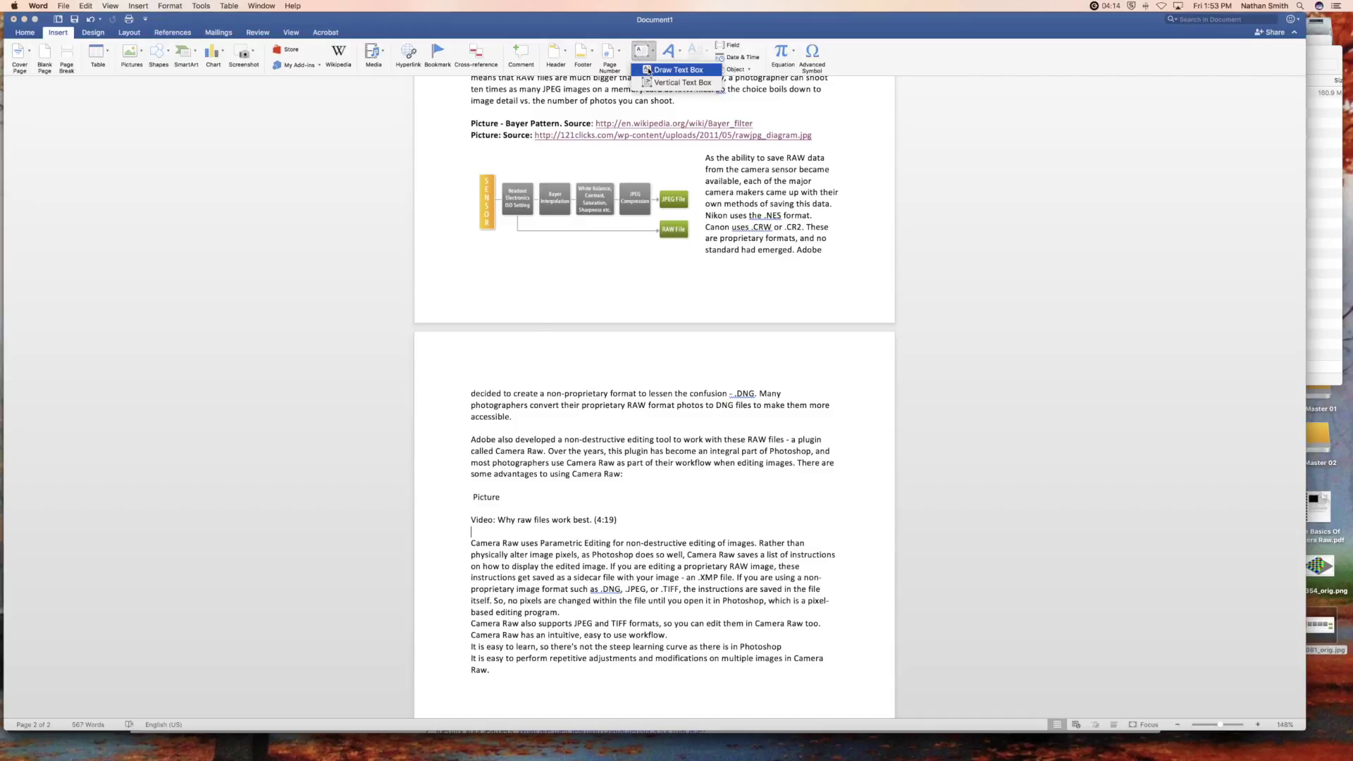
left_click(647, 70)
mouse_move(467, 388)
left_mouse_down()
mouse_move(666, 529)
mouse_move(726, 546)
mouse_move(705, 557)
mouse_move(704, 544)
left_mouse_up()
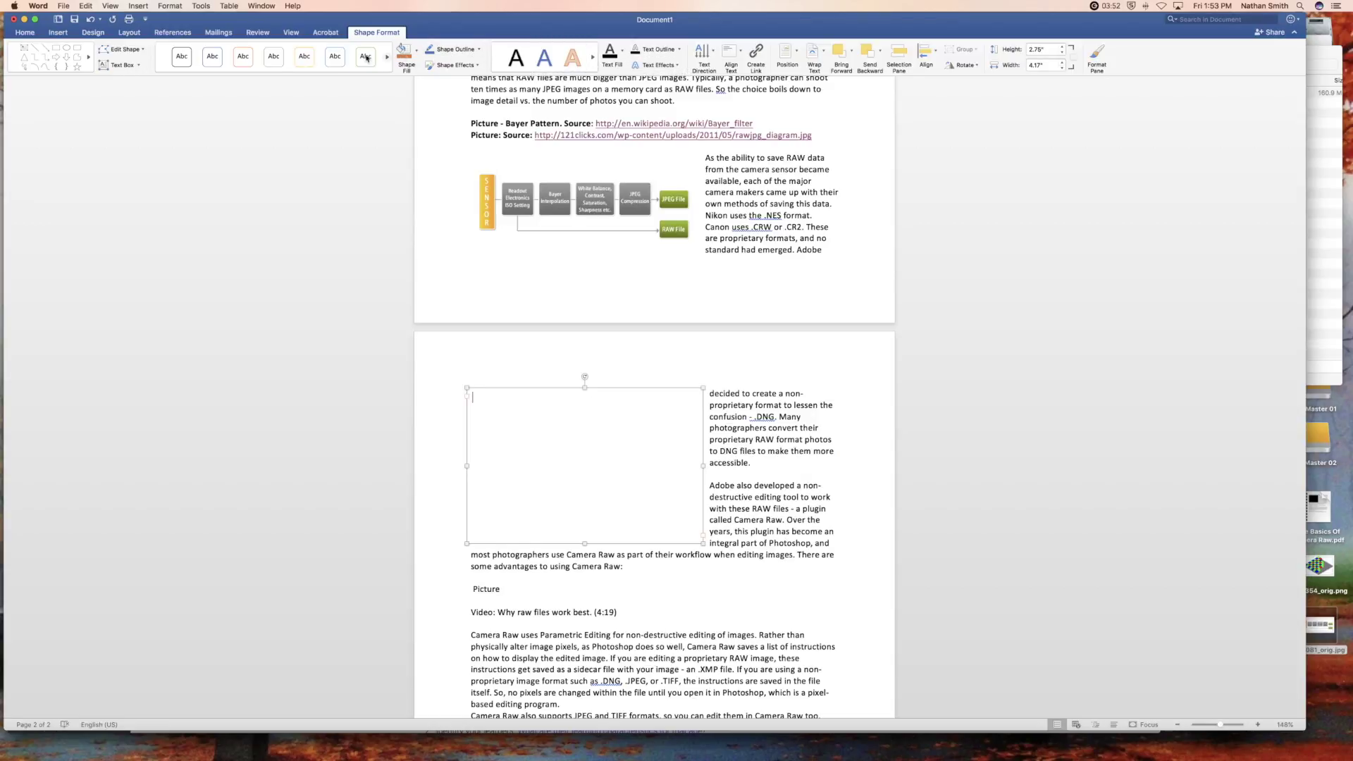
- Clip a screenshot of the paused YouTube video frame into page 2's text box, sized 2.47" by 3.97"
left_click(67, 35)
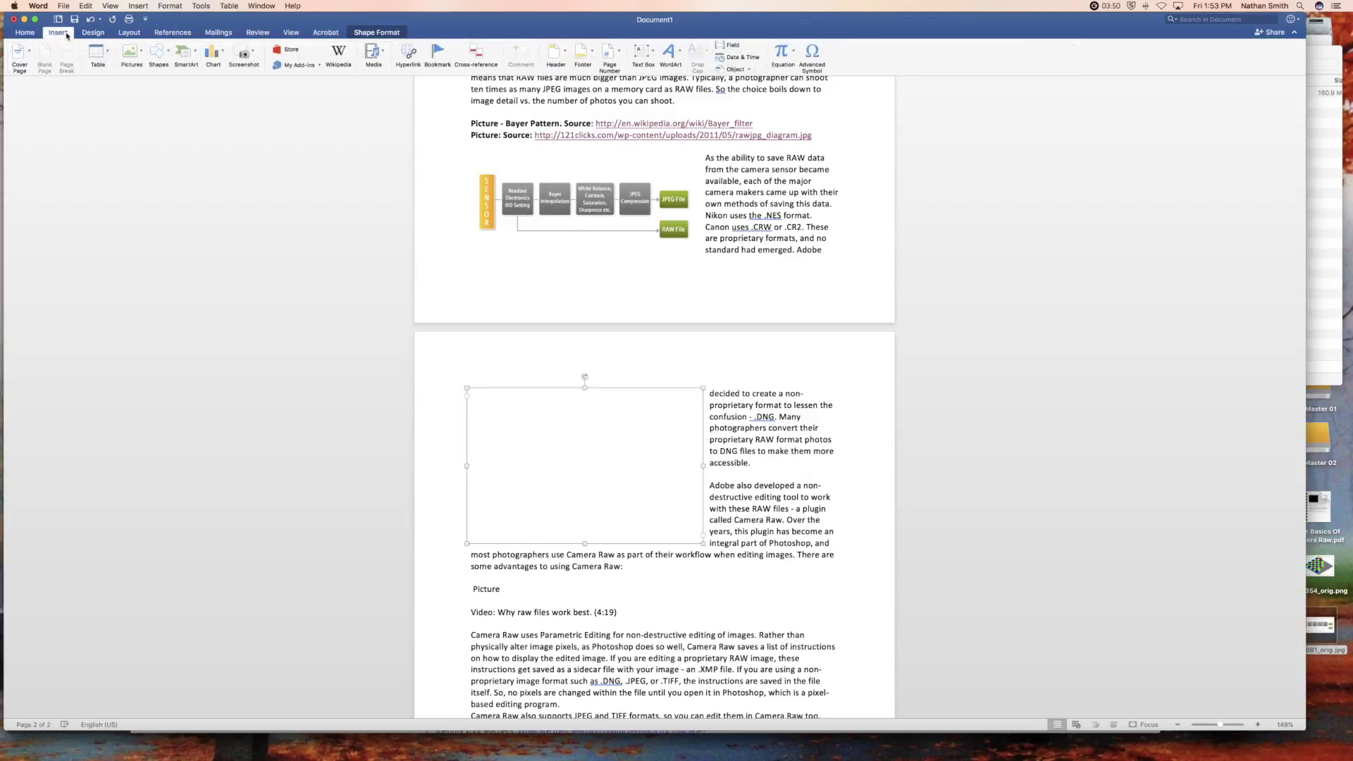
left_click(252, 53)
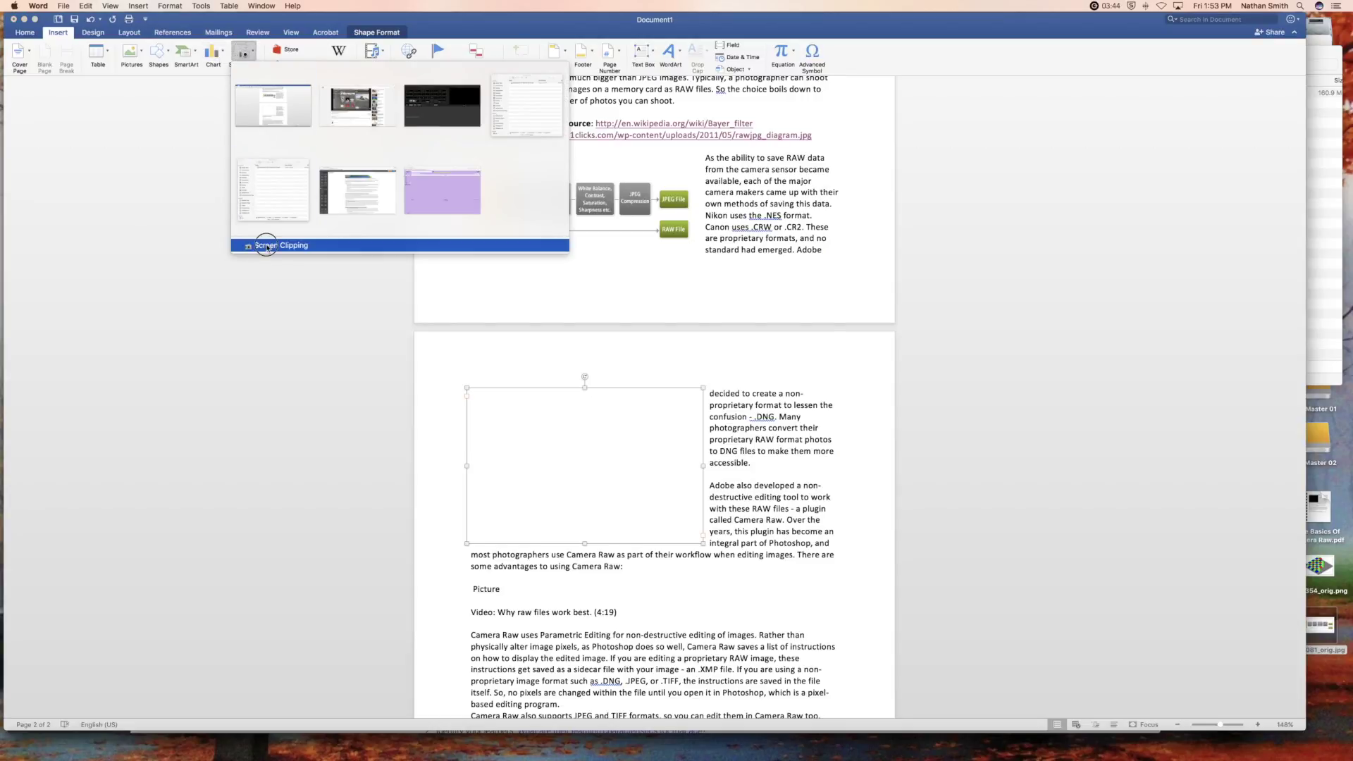
left_click(266, 246)
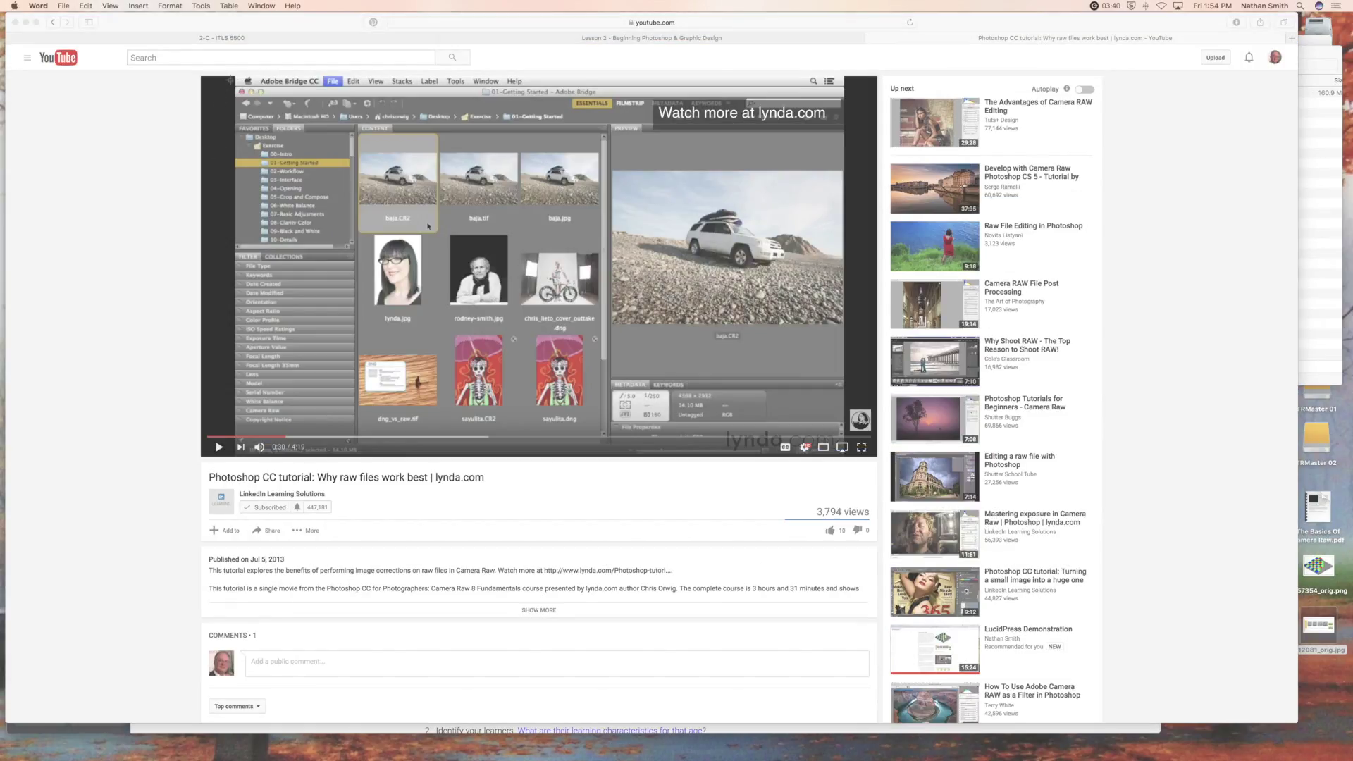
left_click_drag(236, 75, 844, 456)
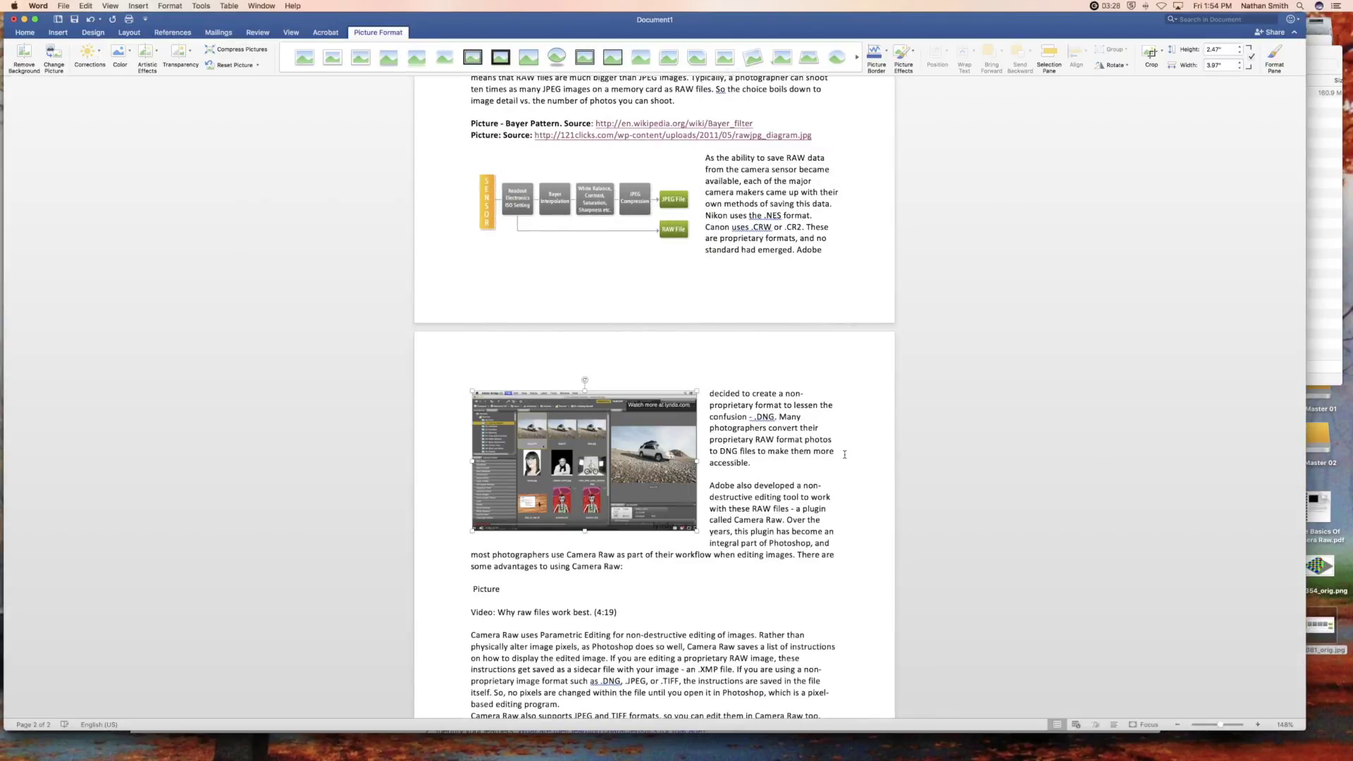
- Hyperlink the video screenshot to the pasted YouTube address and review both pages
right_click(587, 436)
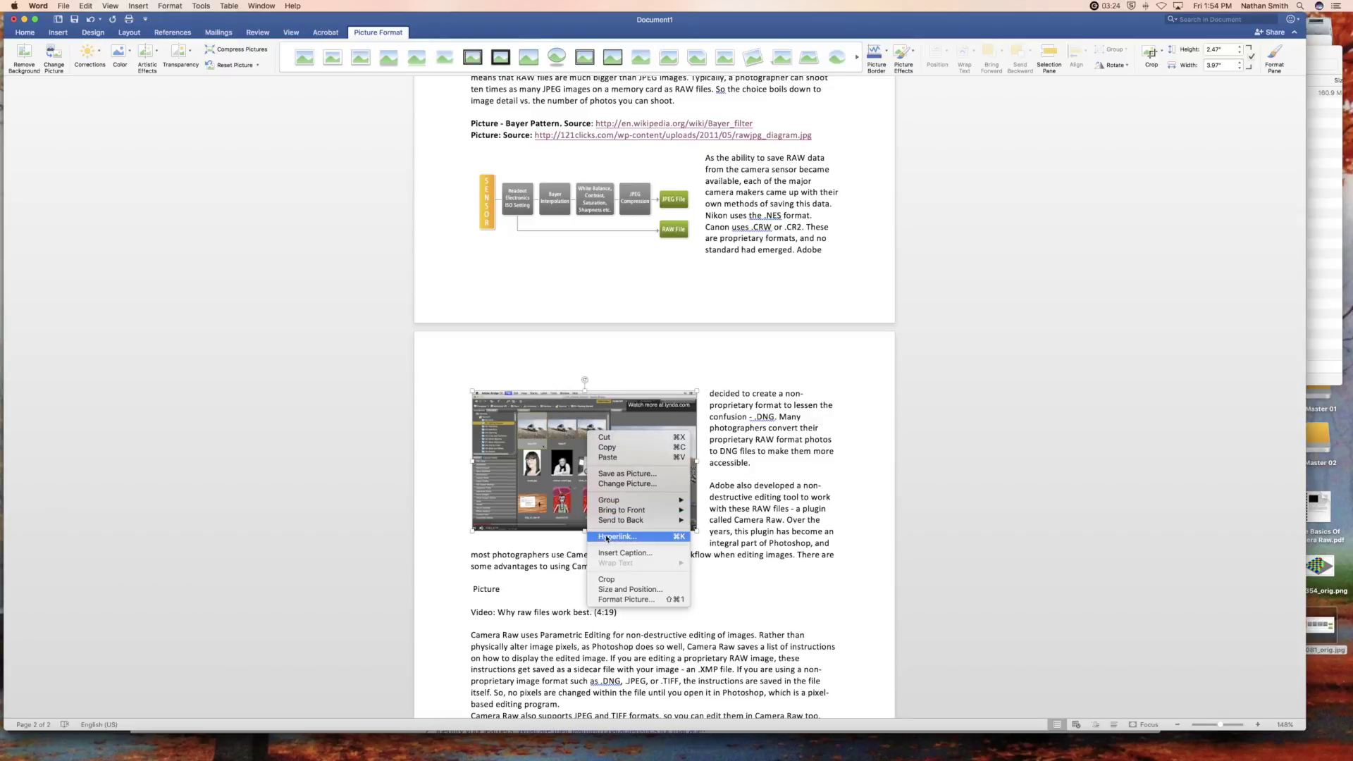
left_click(609, 537)
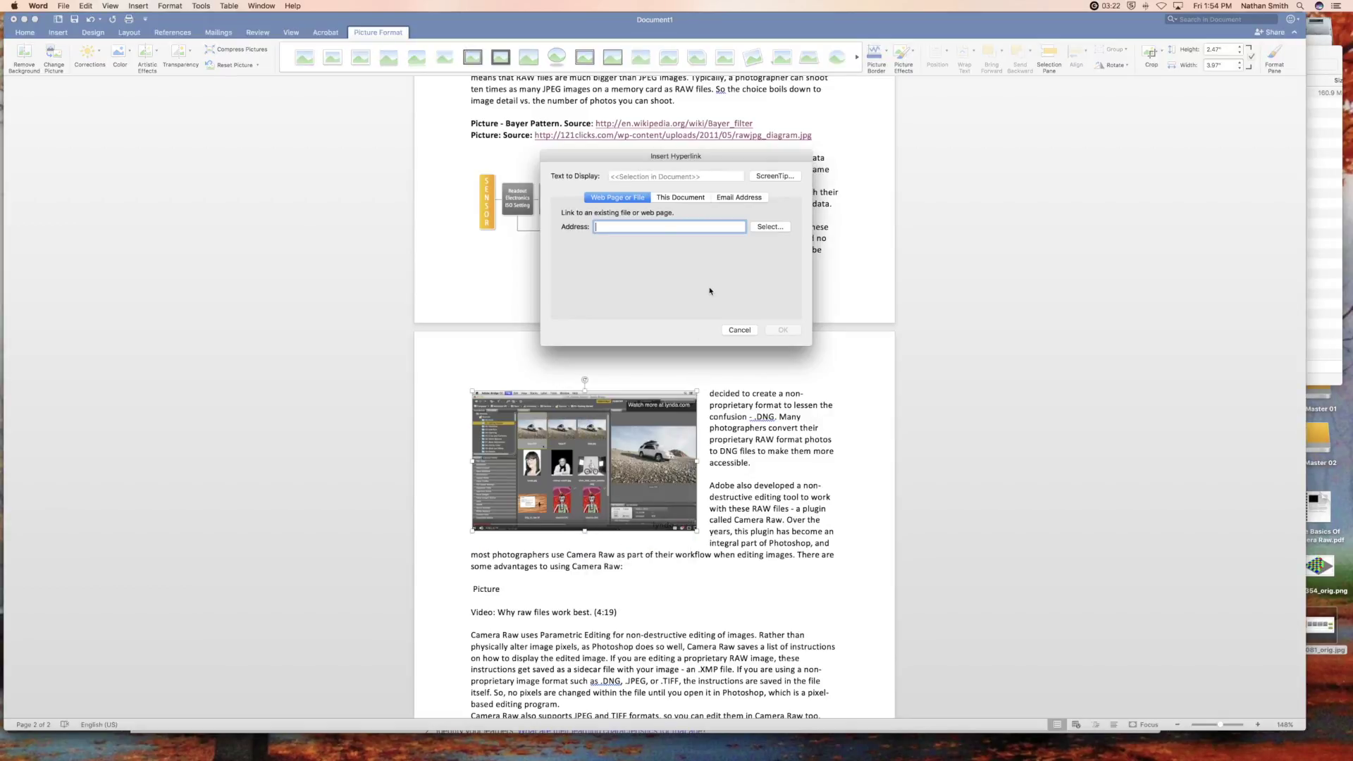
type("https://www.youtube.com/watch?v=iqllwO4d0OM&feature=youtu.be")
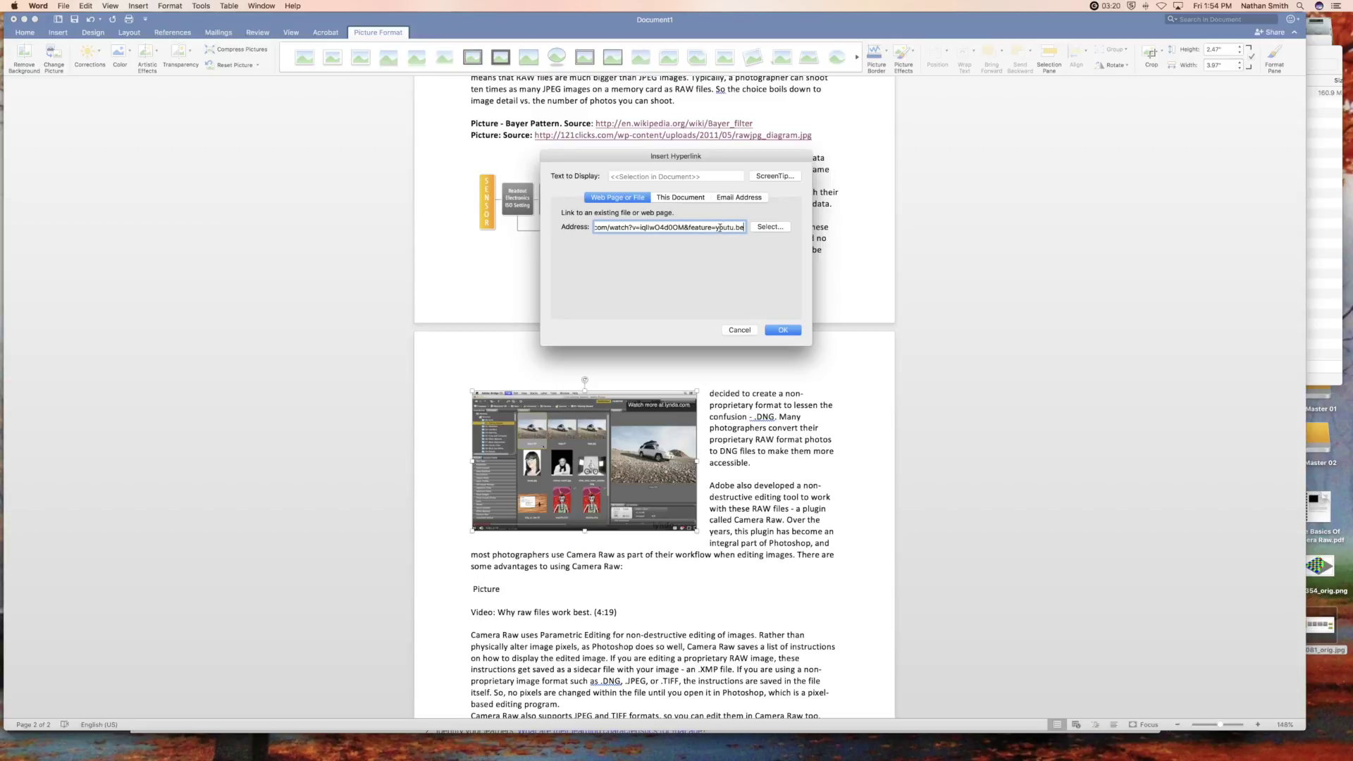
left_click(779, 331)
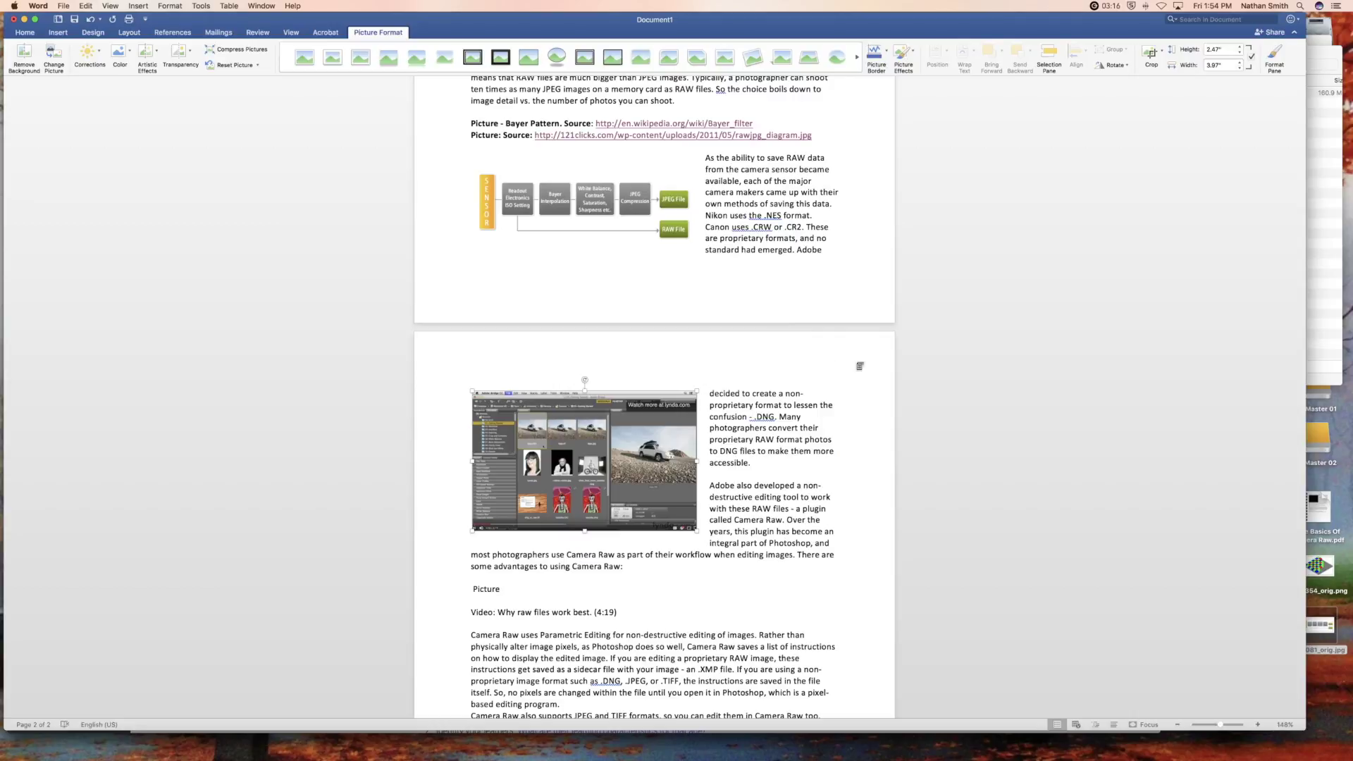
scroll(967, 368, "down", 5)
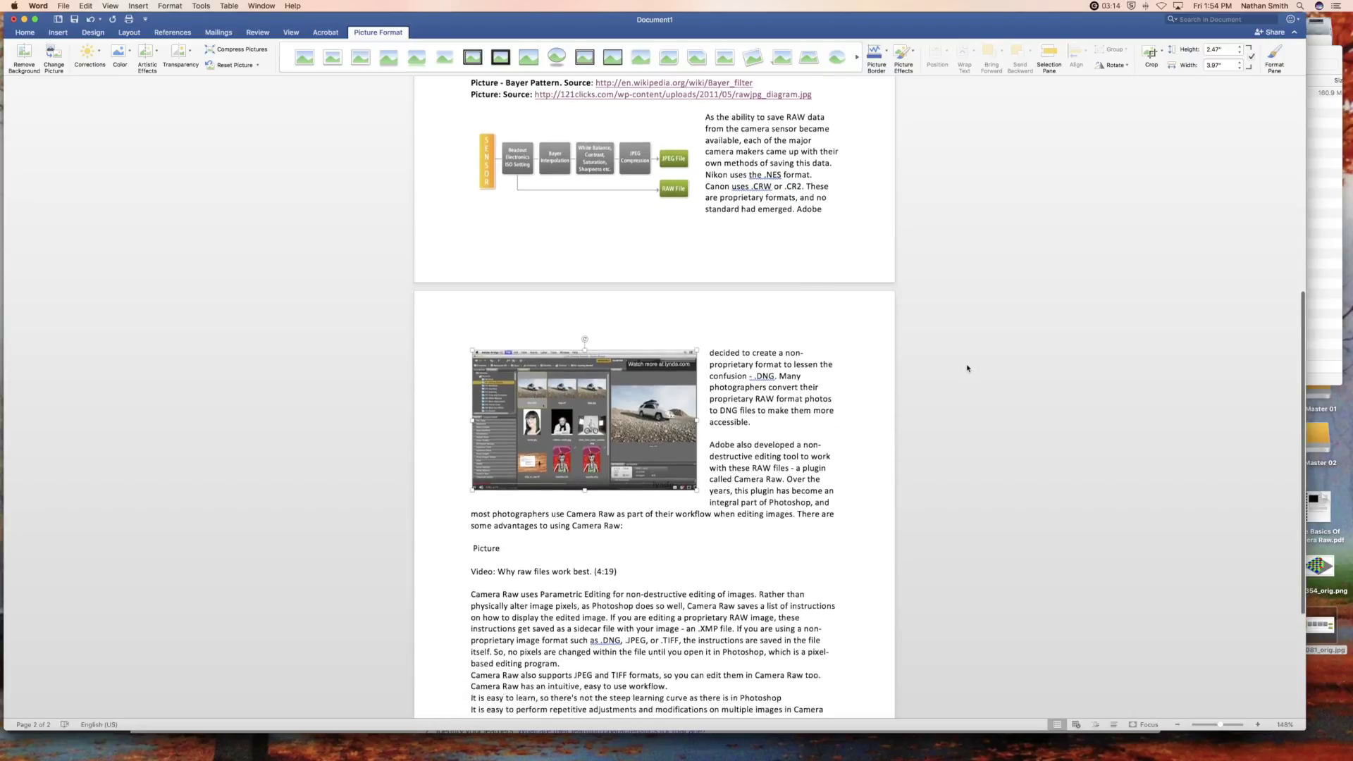
scroll(966, 368, "up", 7)
scroll(966, 367, "up", 8)
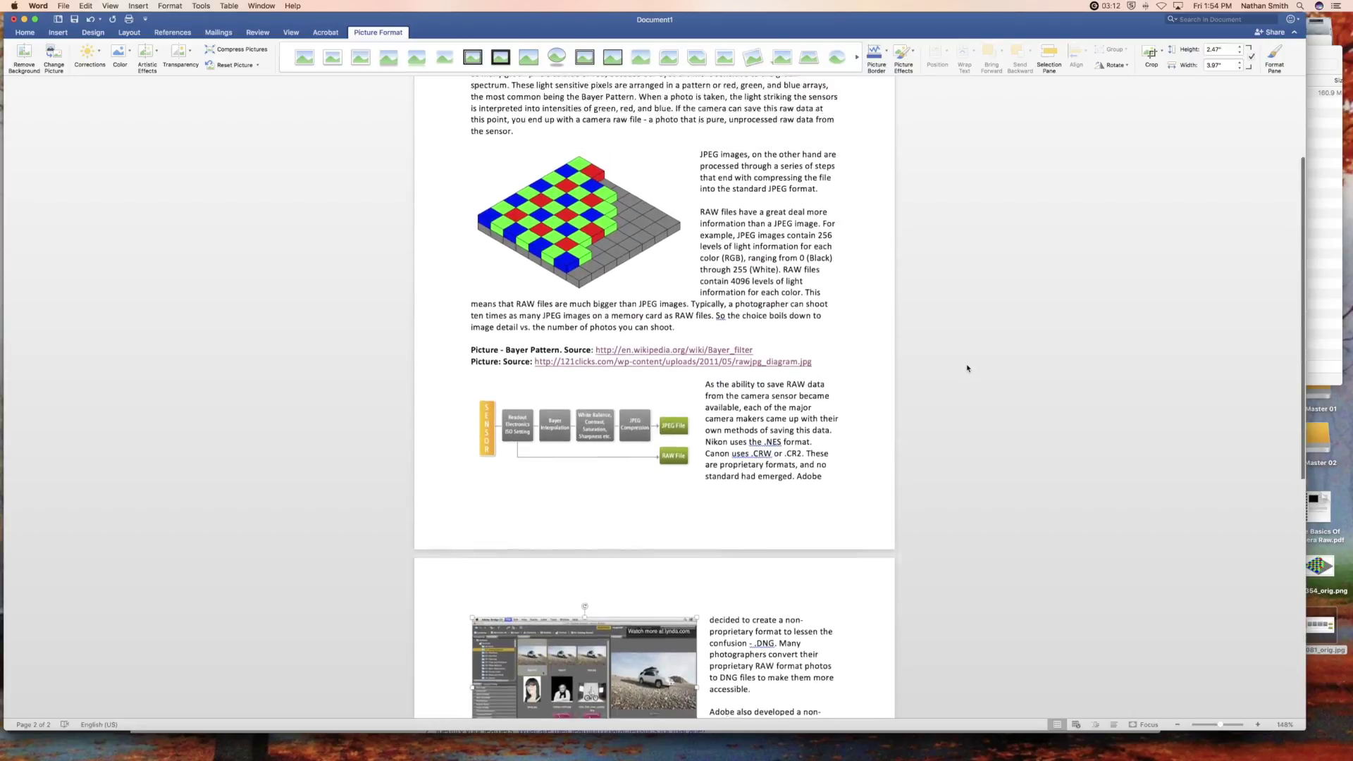
scroll(967, 368, "down", 1)
scroll(966, 368, "down", 5)
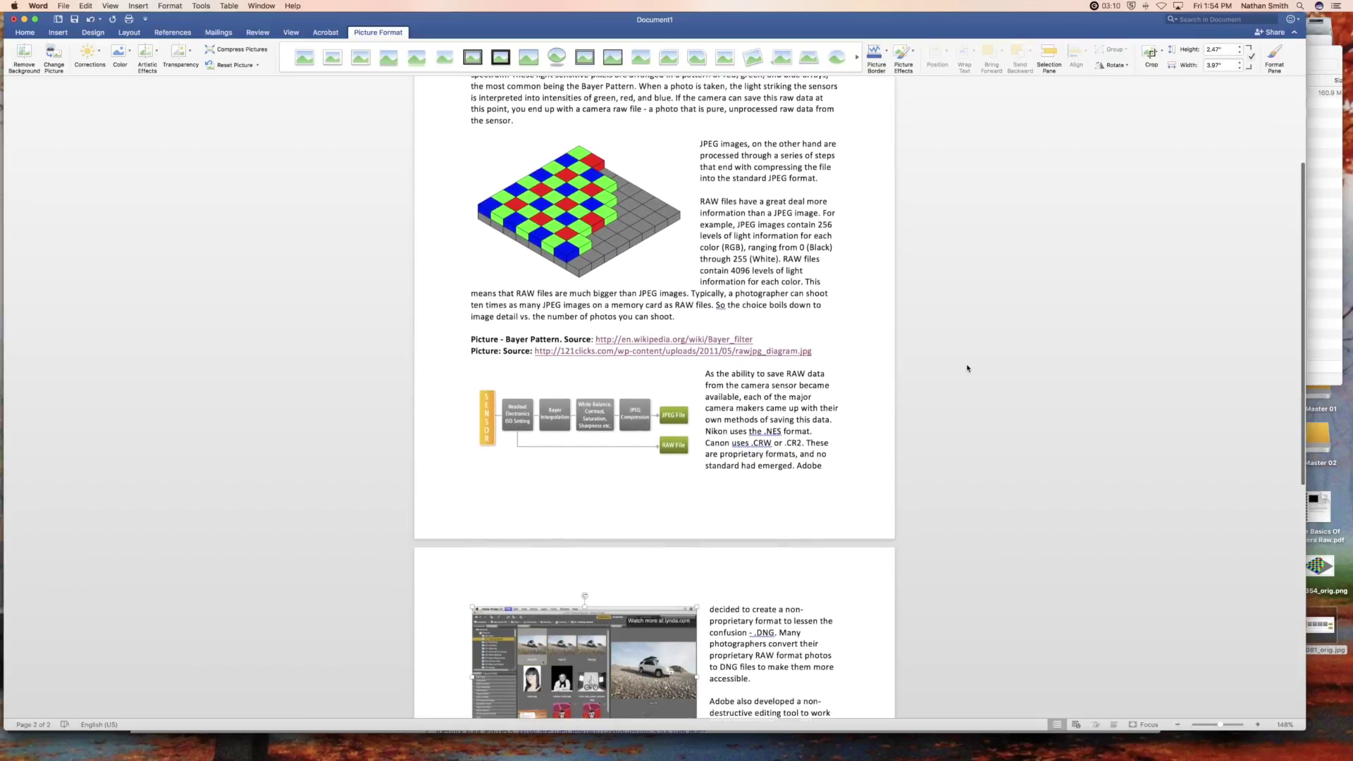
scroll(967, 367, "down", 6)
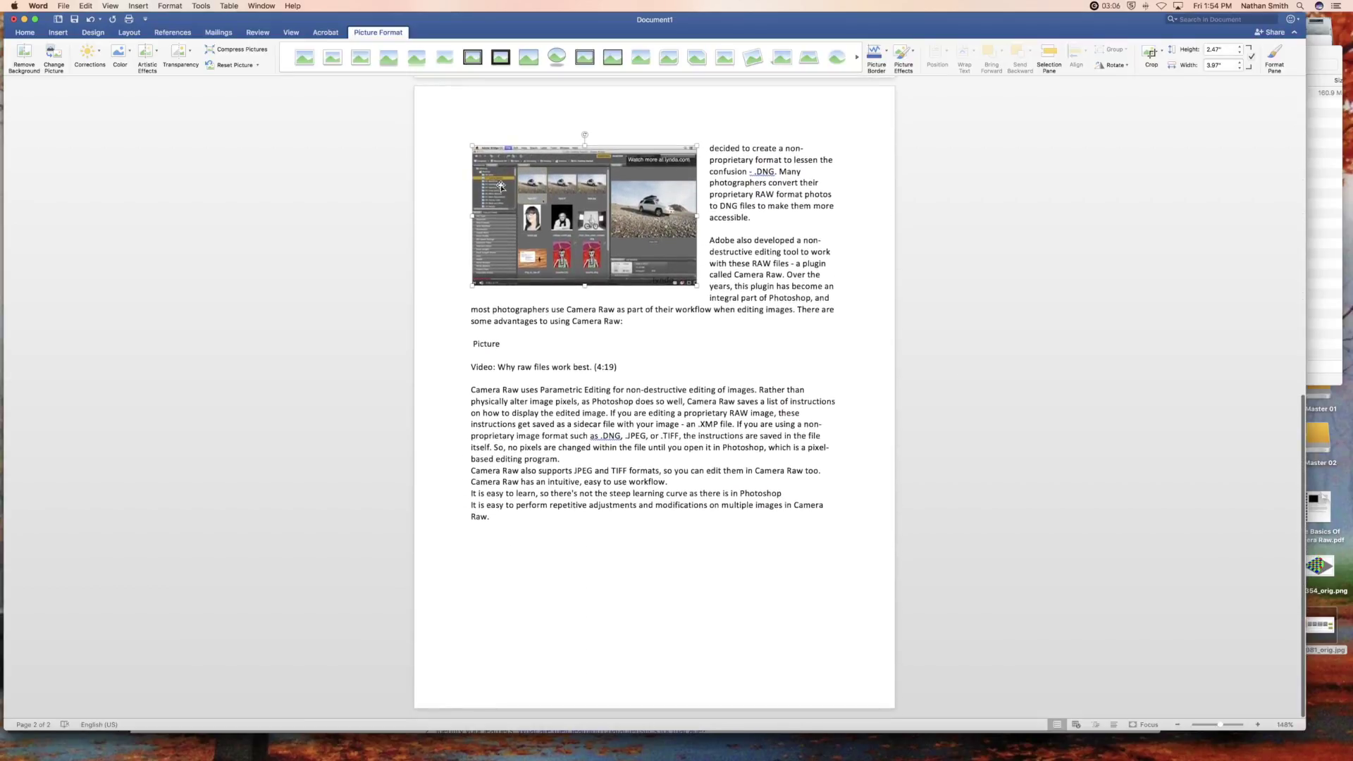
left_click(68, 6)
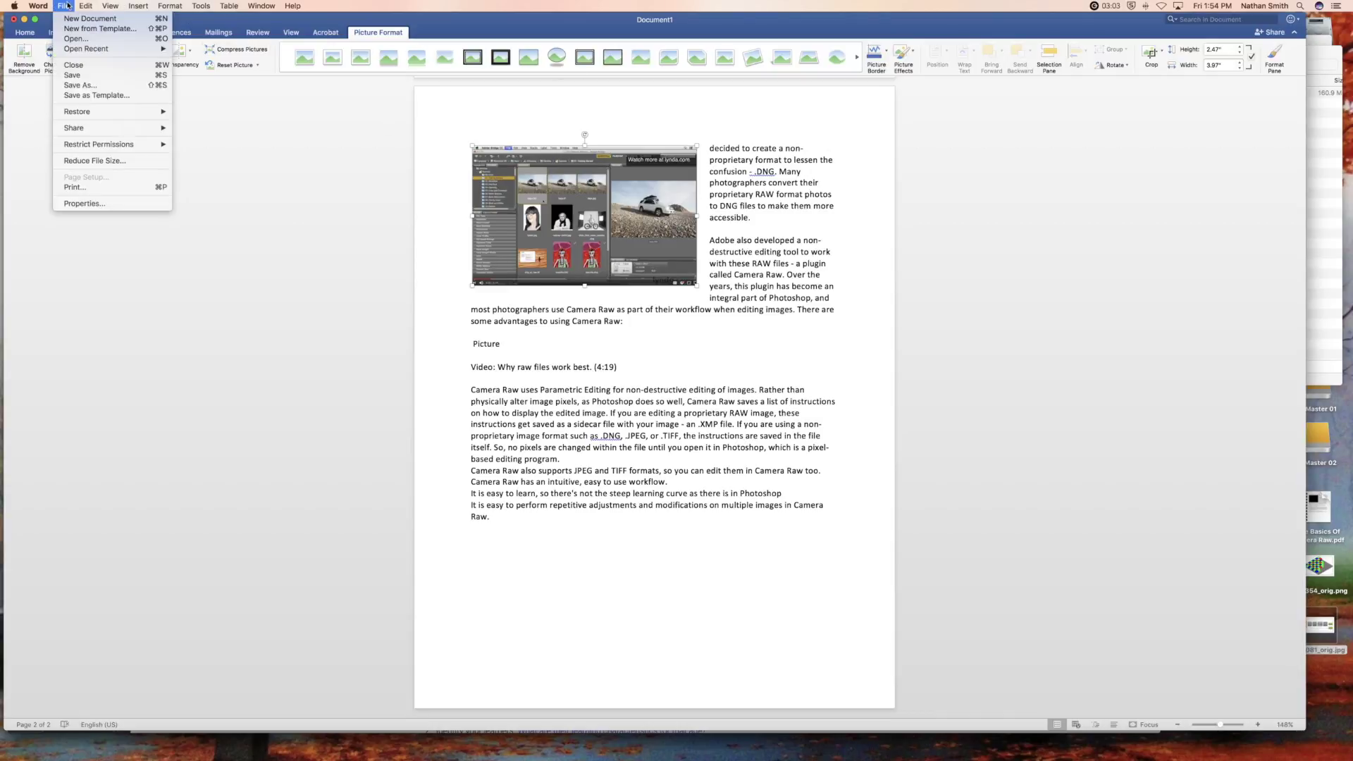
- Export the document as PDF to the Desktop as The Basics Of Camera Raw.pdf, replacing the existing file
left_click(80, 85)
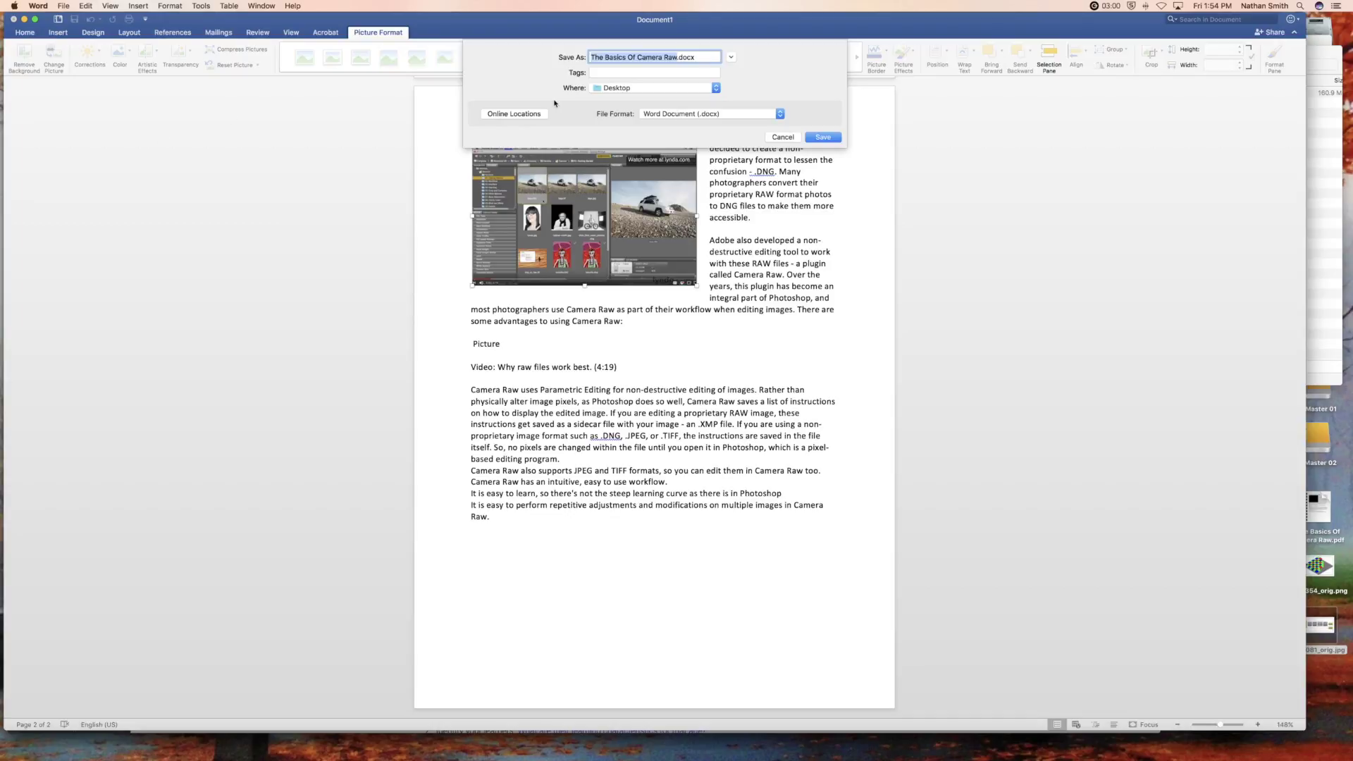
left_click(756, 117)
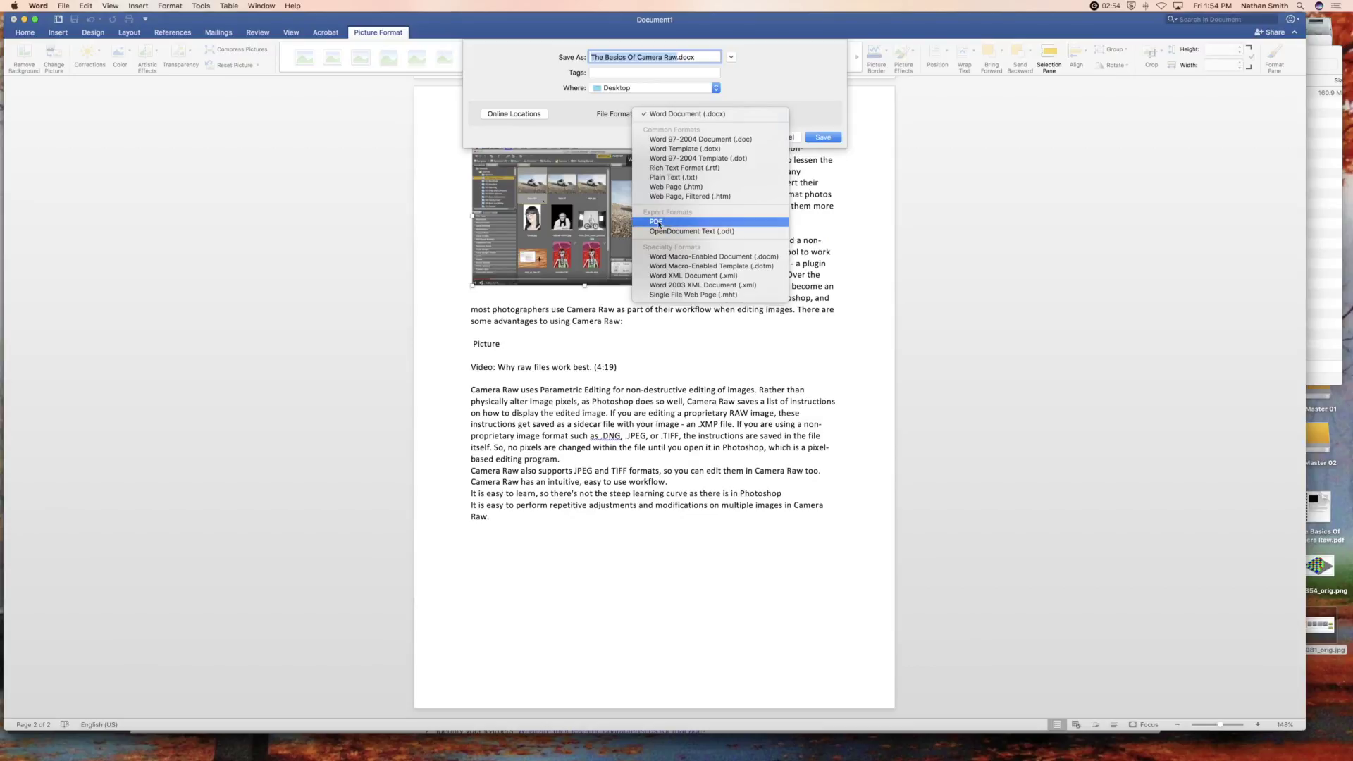
left_click(658, 223)
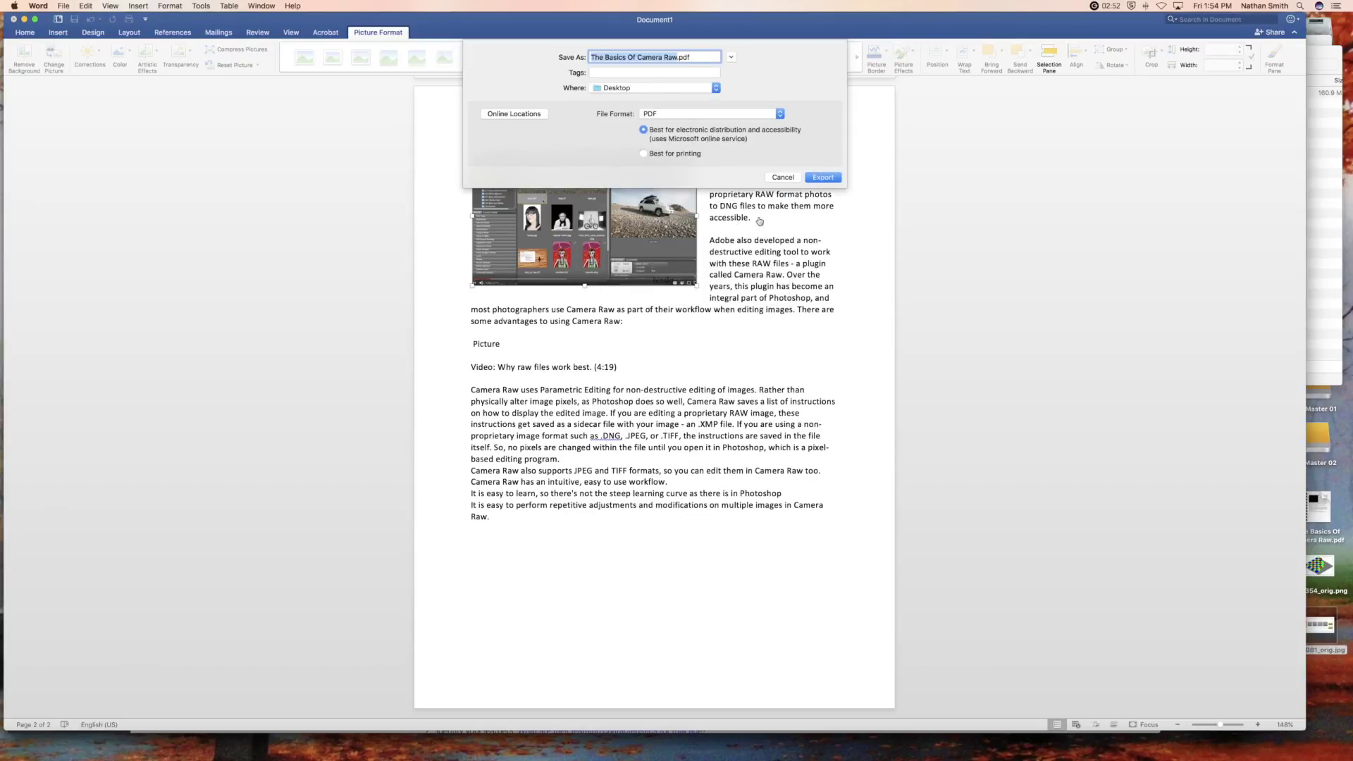
left_click(821, 179)
left_click(734, 102)
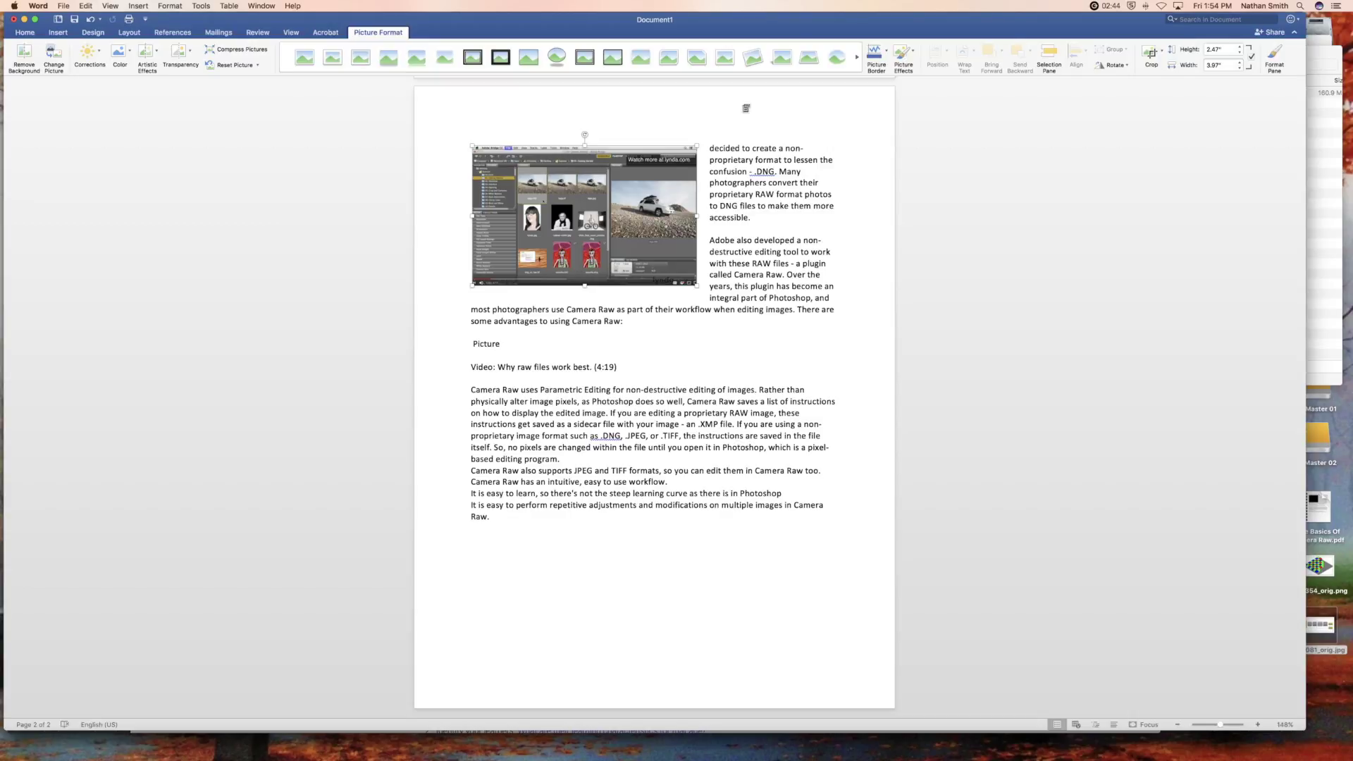
- Open The Basics Of Camera Raw.pdf in Acrobat Pro, page through it, and close Safari's YouTube tab
double_click(1323, 509)
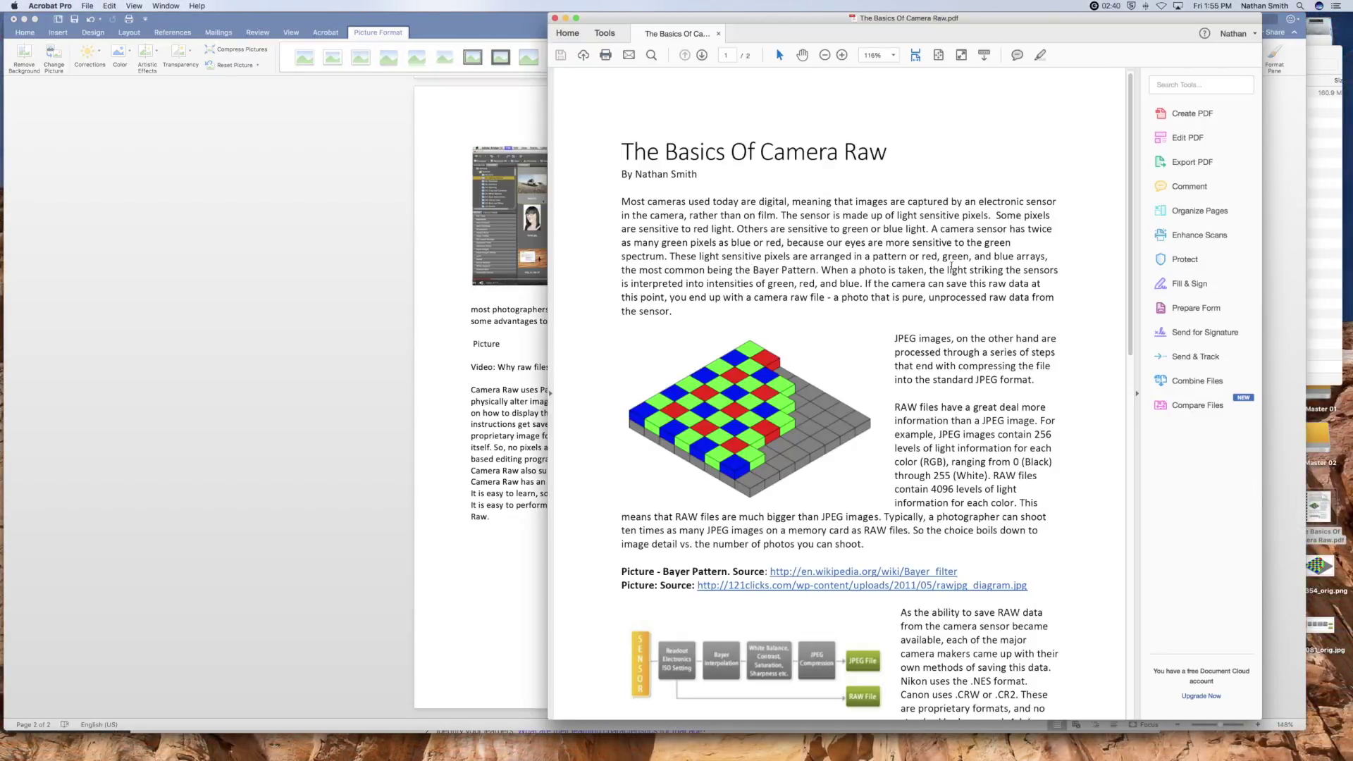
scroll(951, 266, "down", 5)
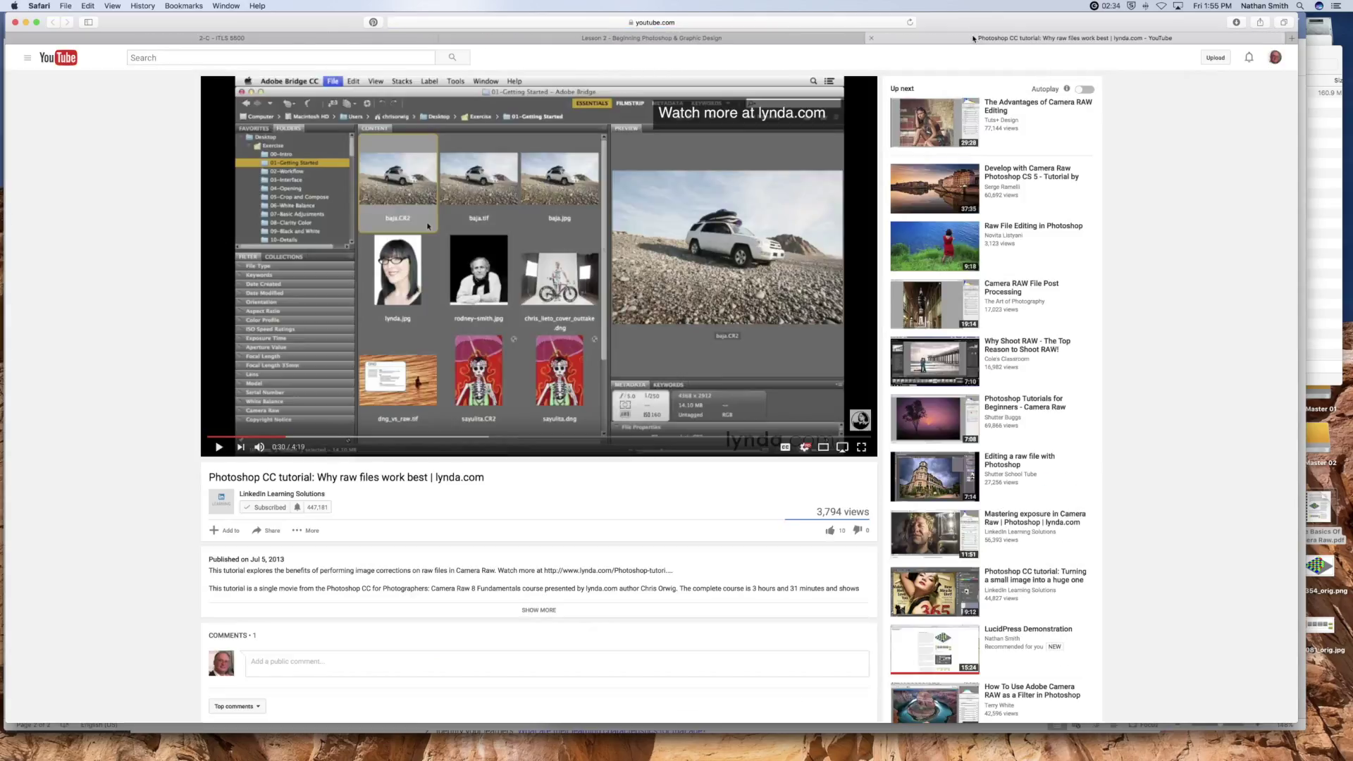
key("super+Tab")
scroll(826, 281, "down", 10)
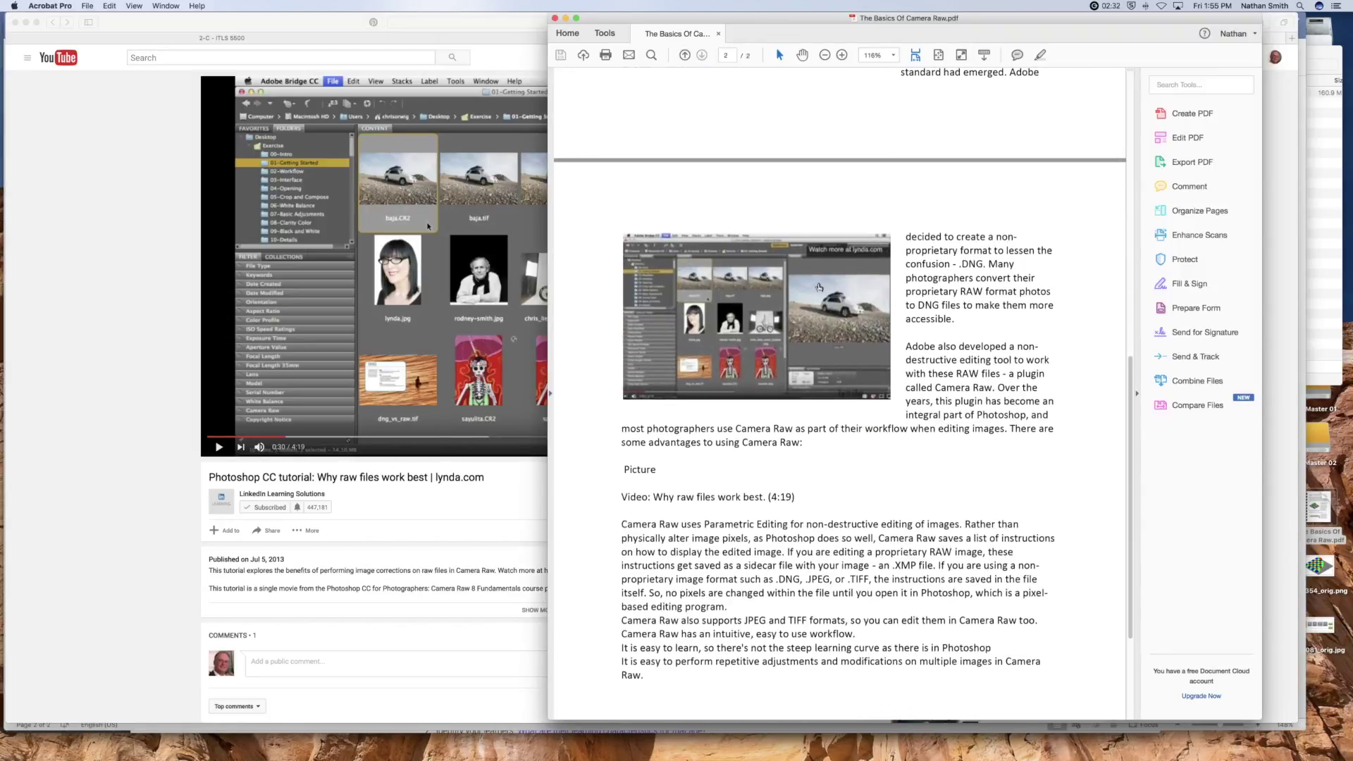
key("super+Tab")
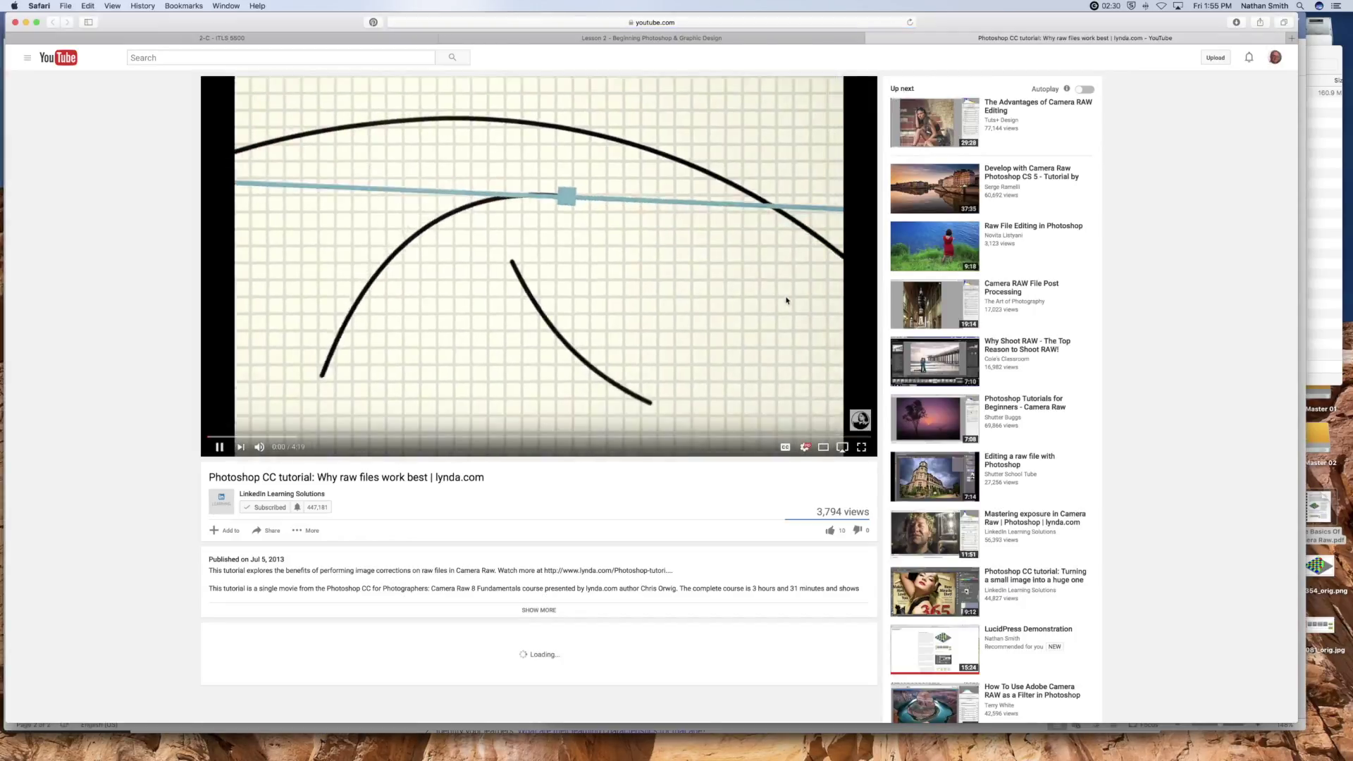
left_click(872, 38)
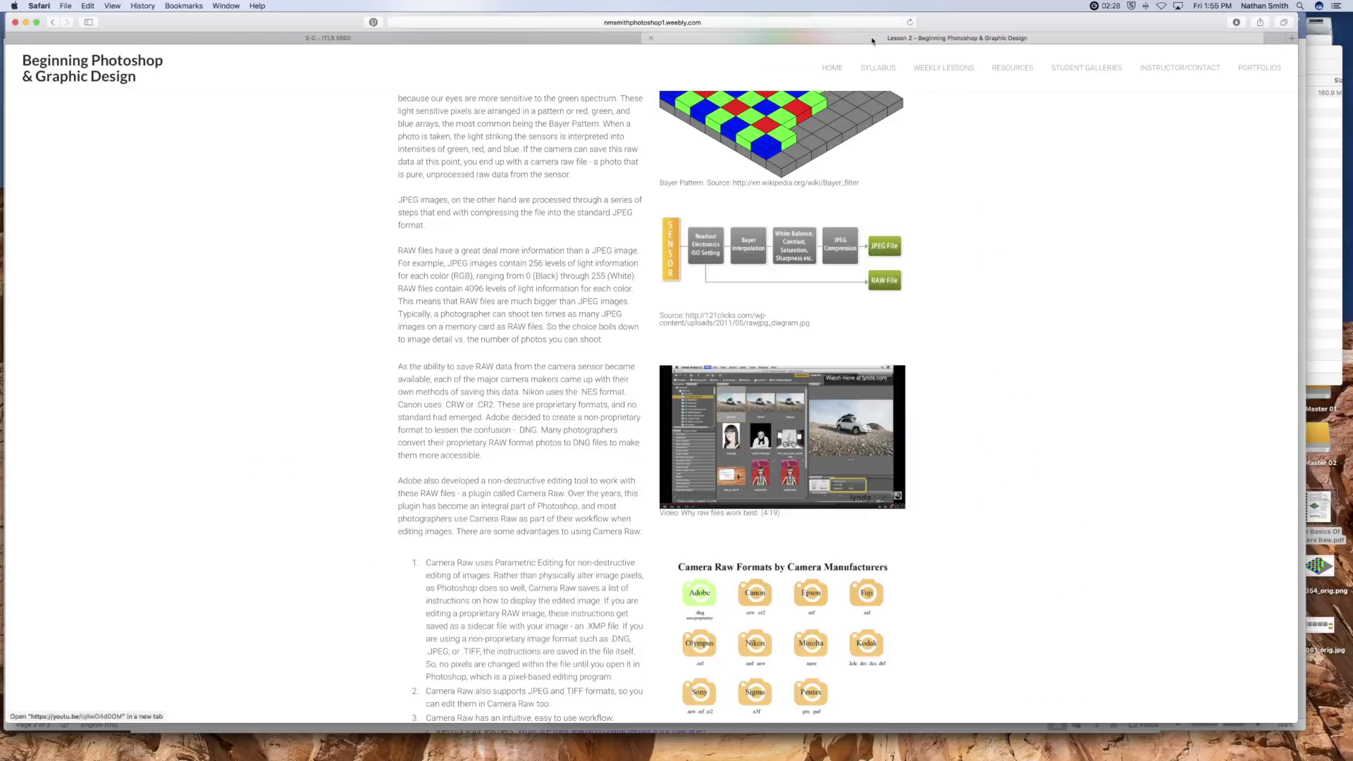
key("super+Tab")
scroll(792, 230, "down", 2)
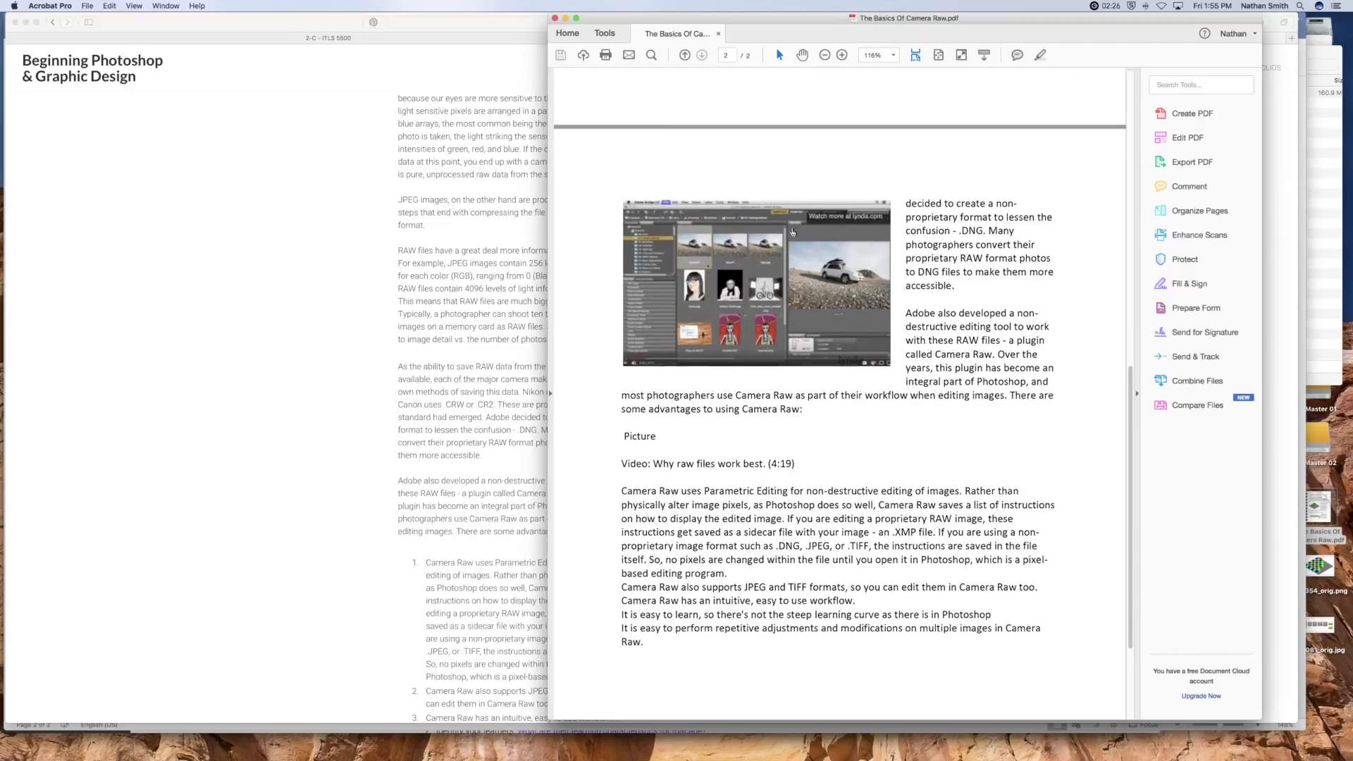
scroll(792, 230, "up", 10)
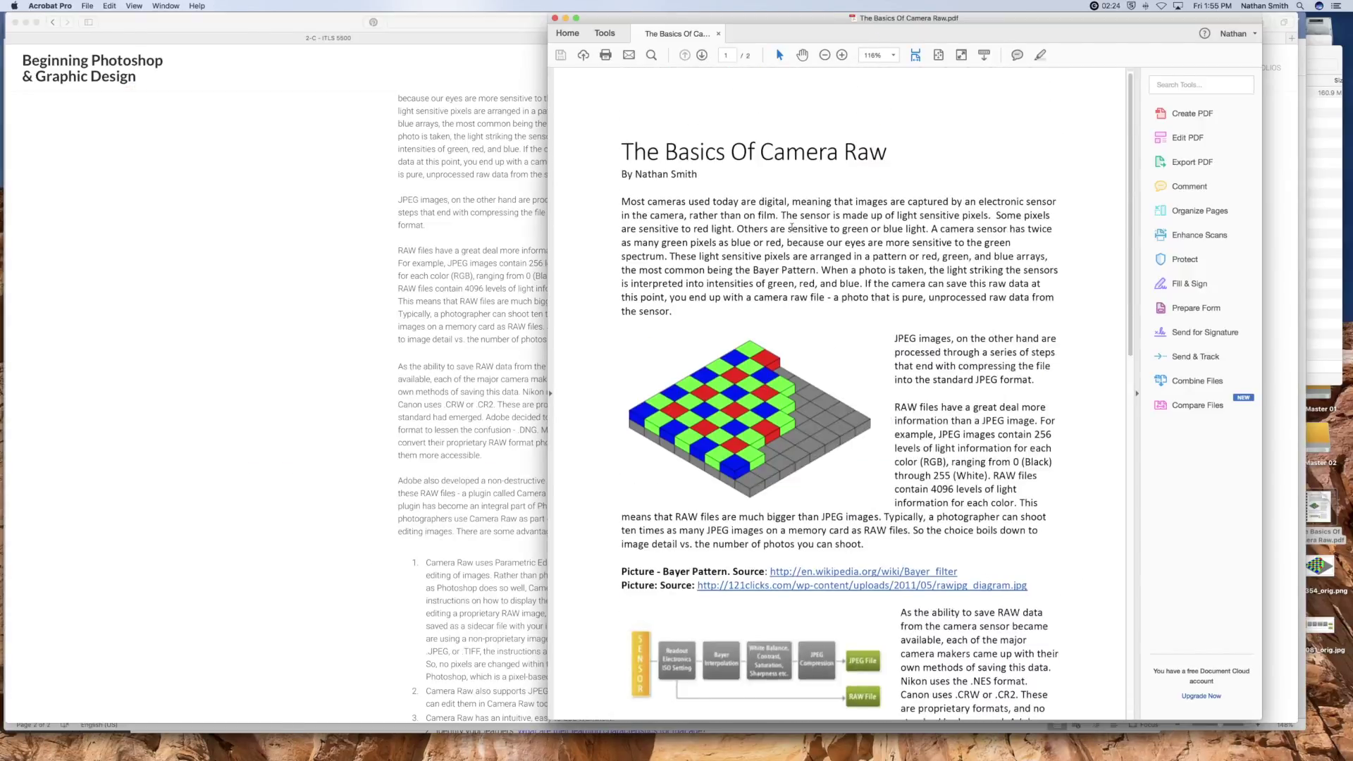
scroll(792, 227, "down", 12)
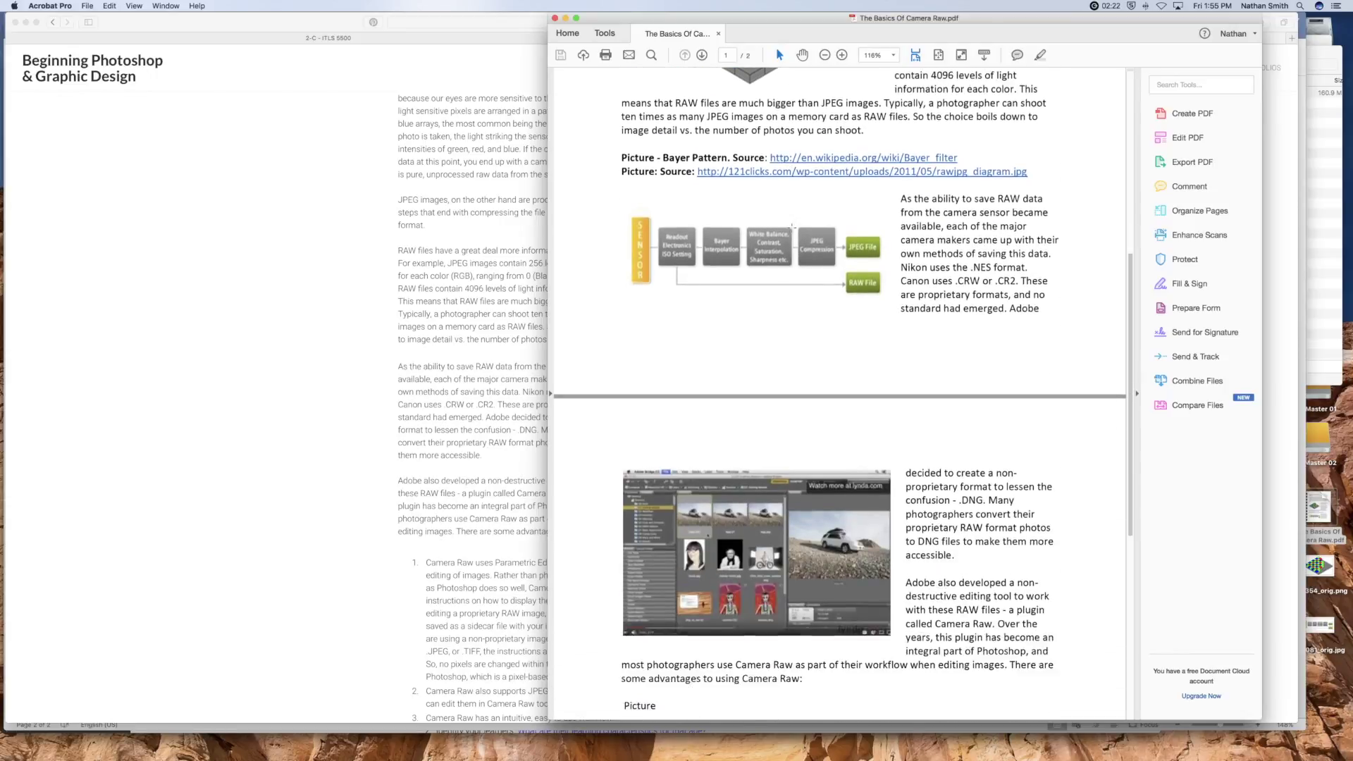
scroll(792, 227, "up", 10)
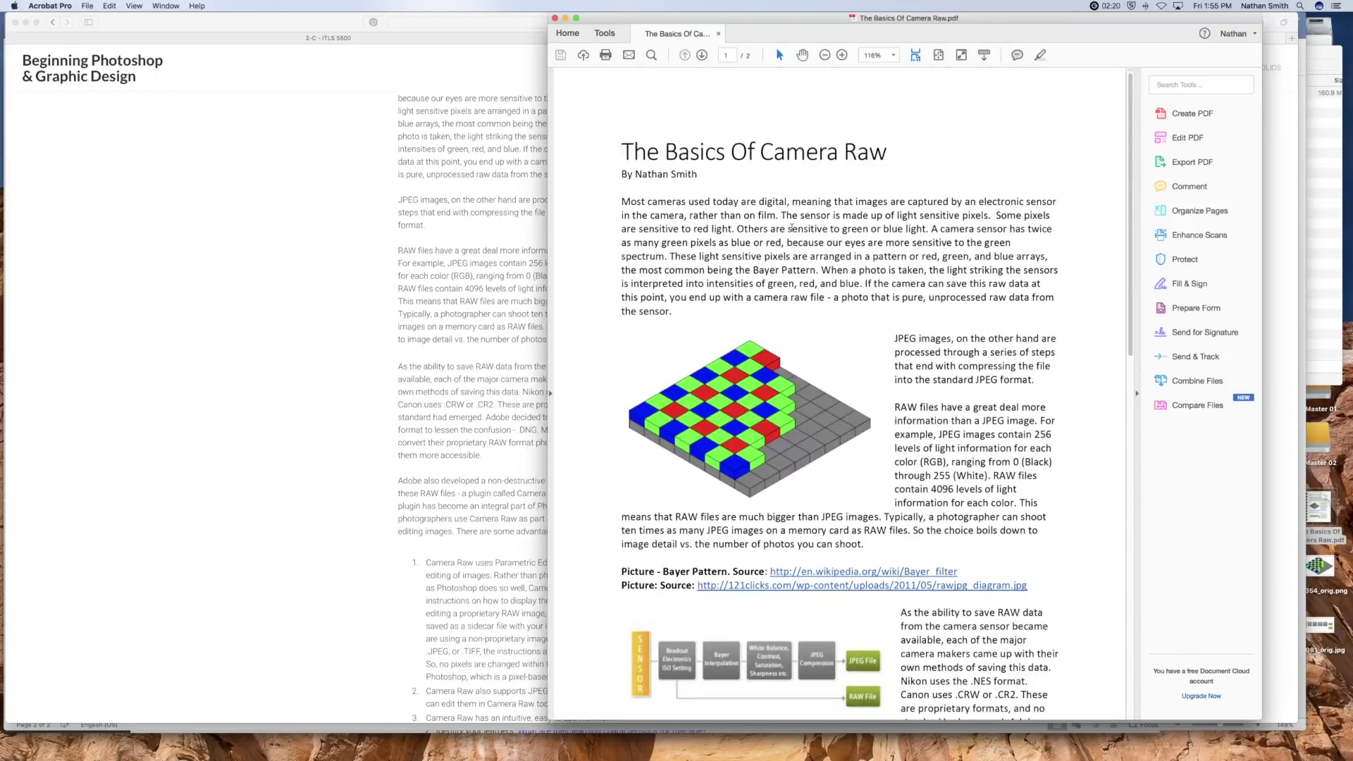